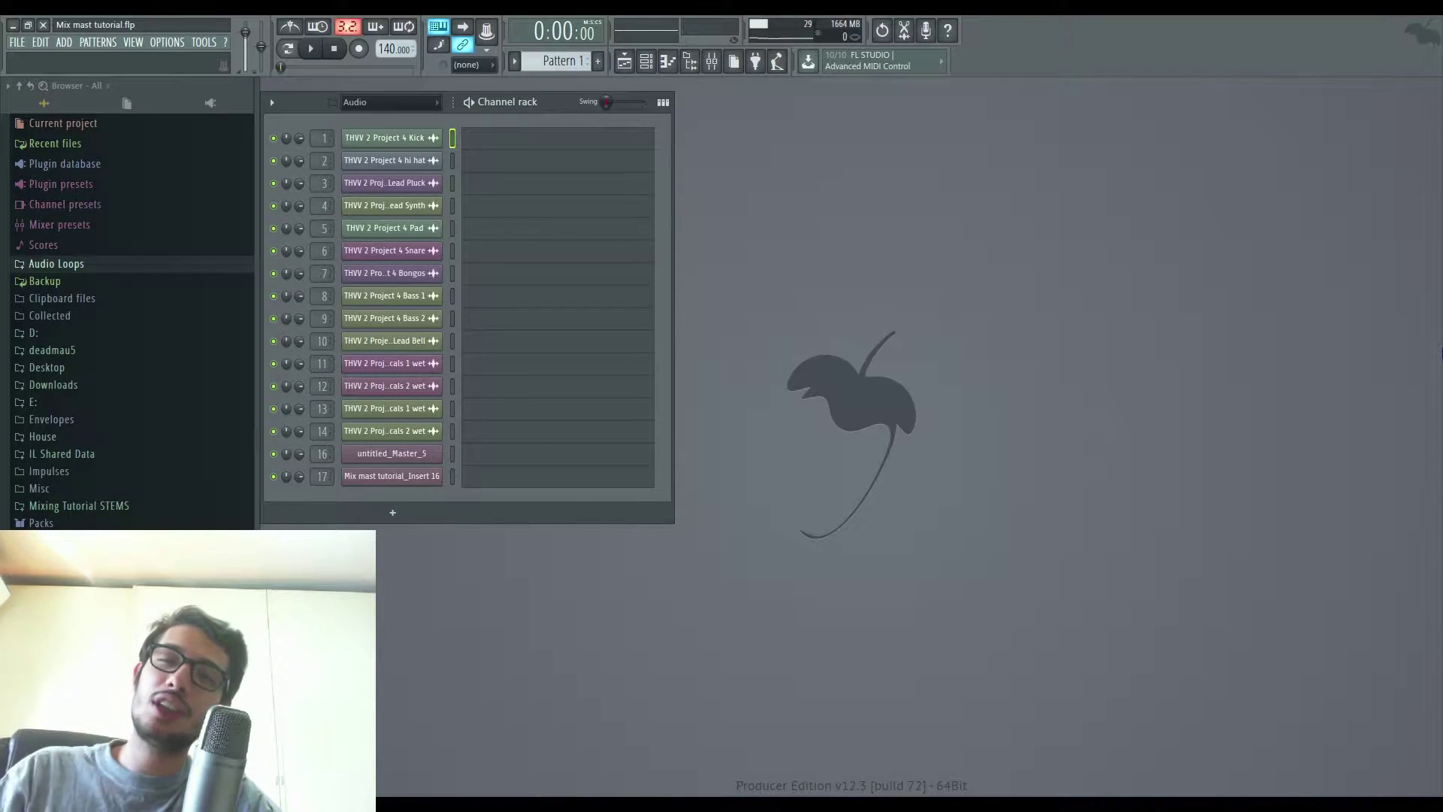
# - Show the playlist and mixer, and clear the bx_digital V2 effect from slot 1 of mixer insert 19
pyautogui.press('F5')
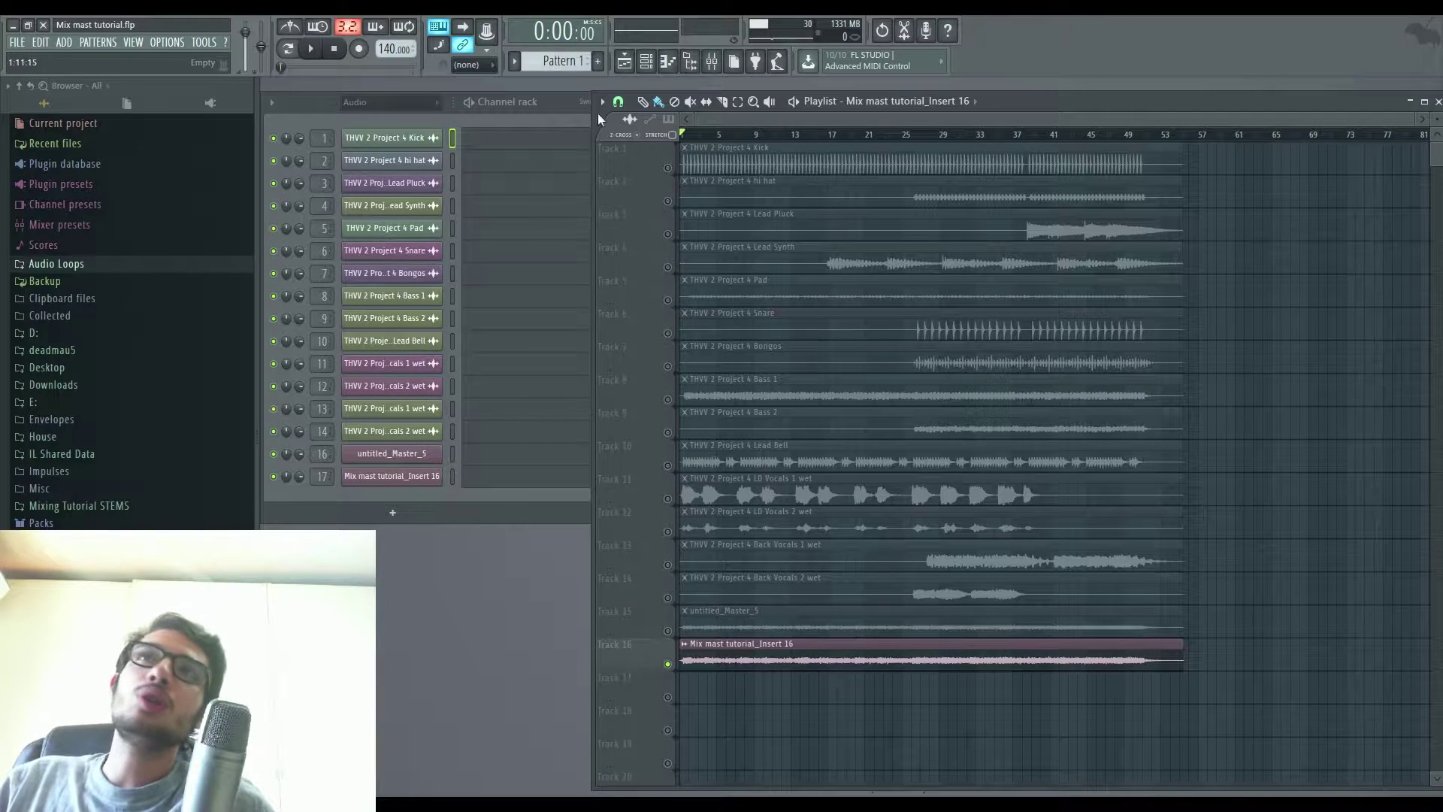
pyautogui.press('F9')
pyautogui.click(1208, 294)
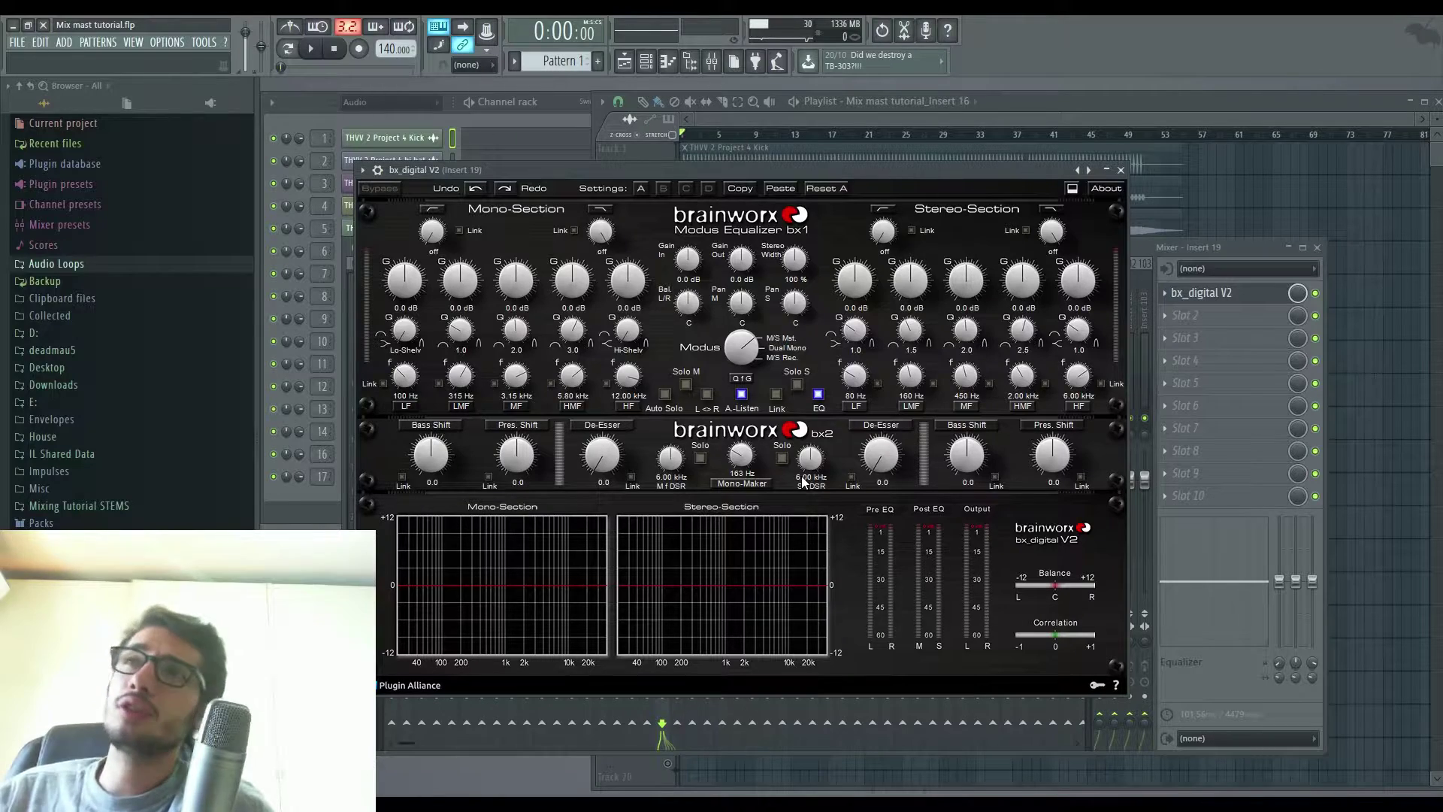
pyautogui.click(1121, 170)
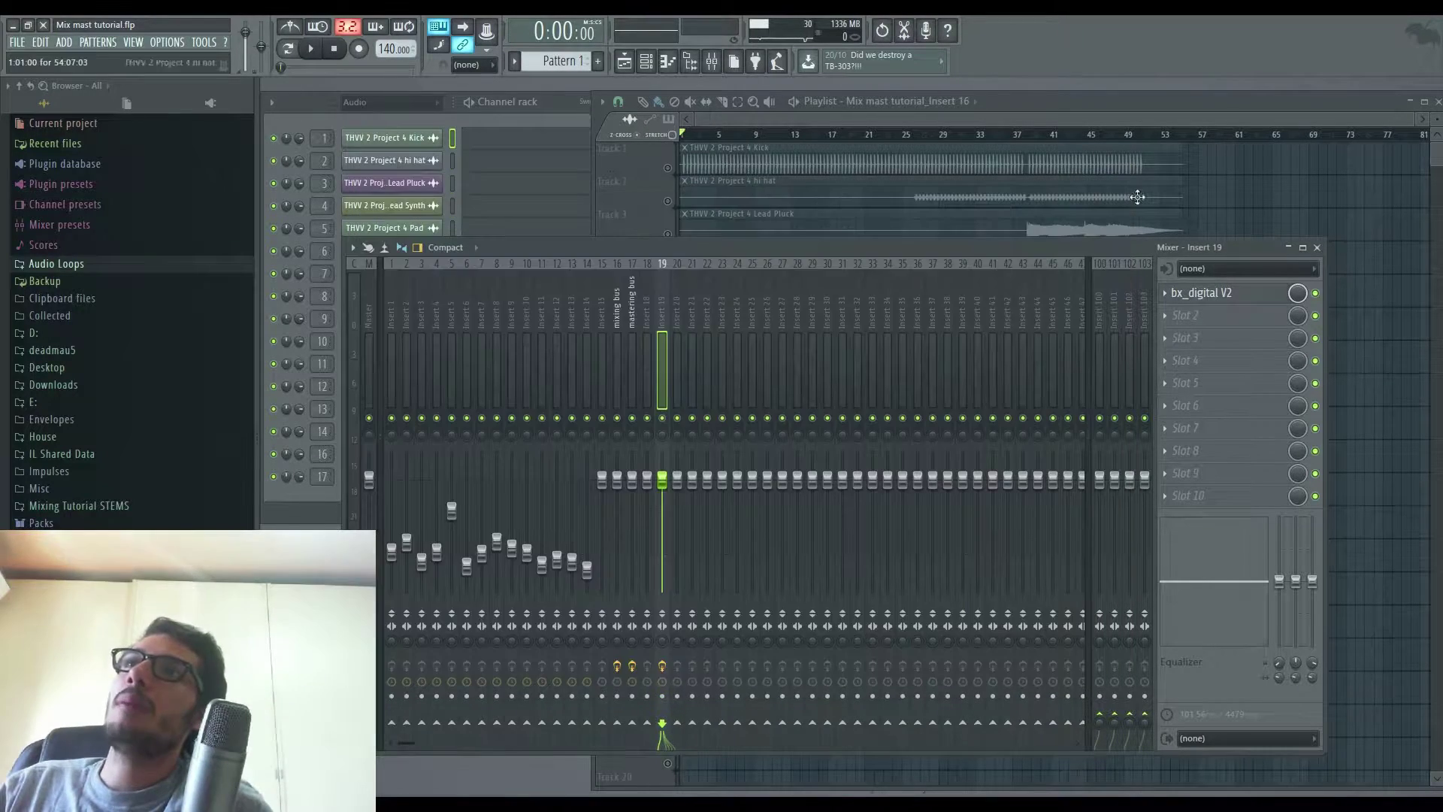
pyautogui.click(1166, 293)
pyautogui.moveTo(1172, 310)
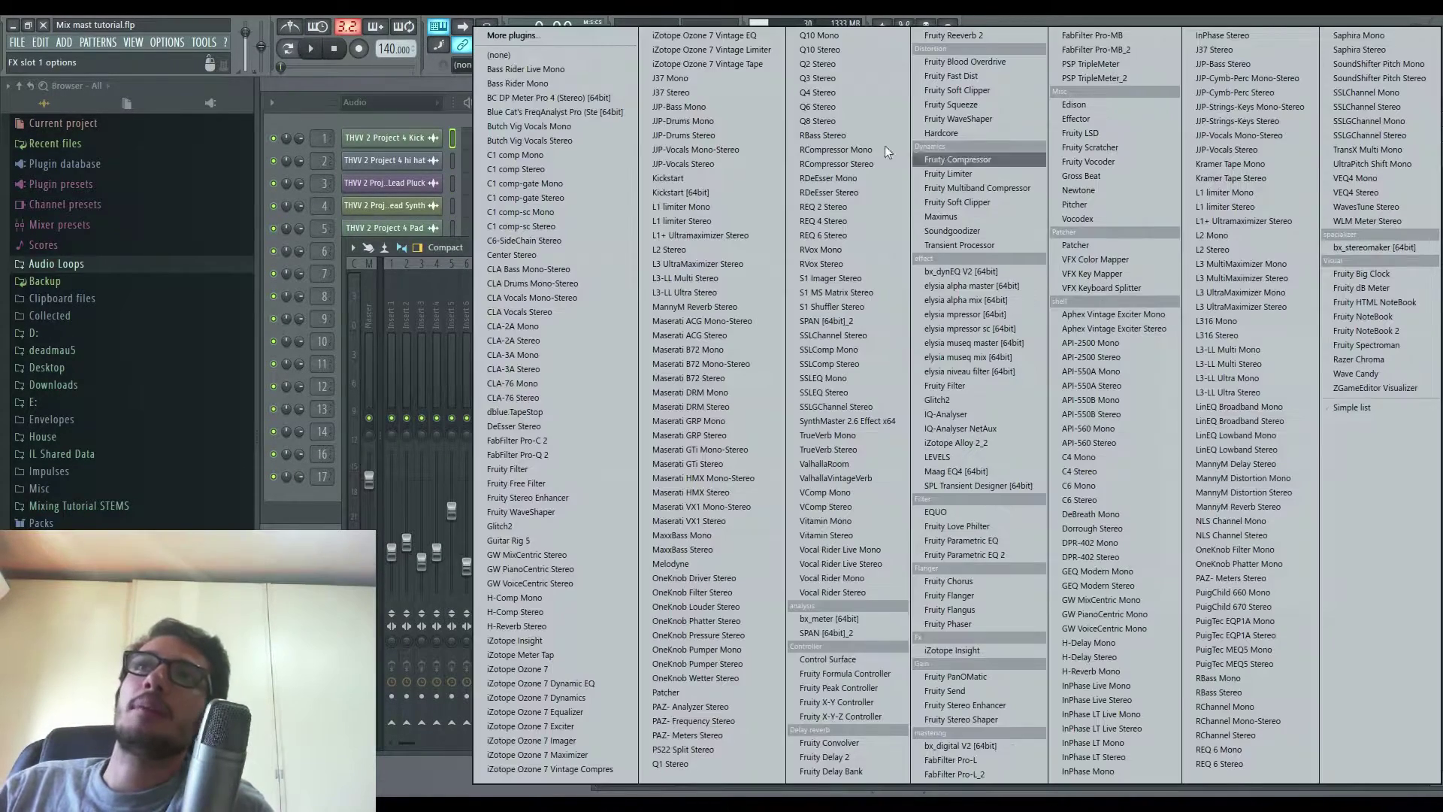
pyautogui.click(562, 59)
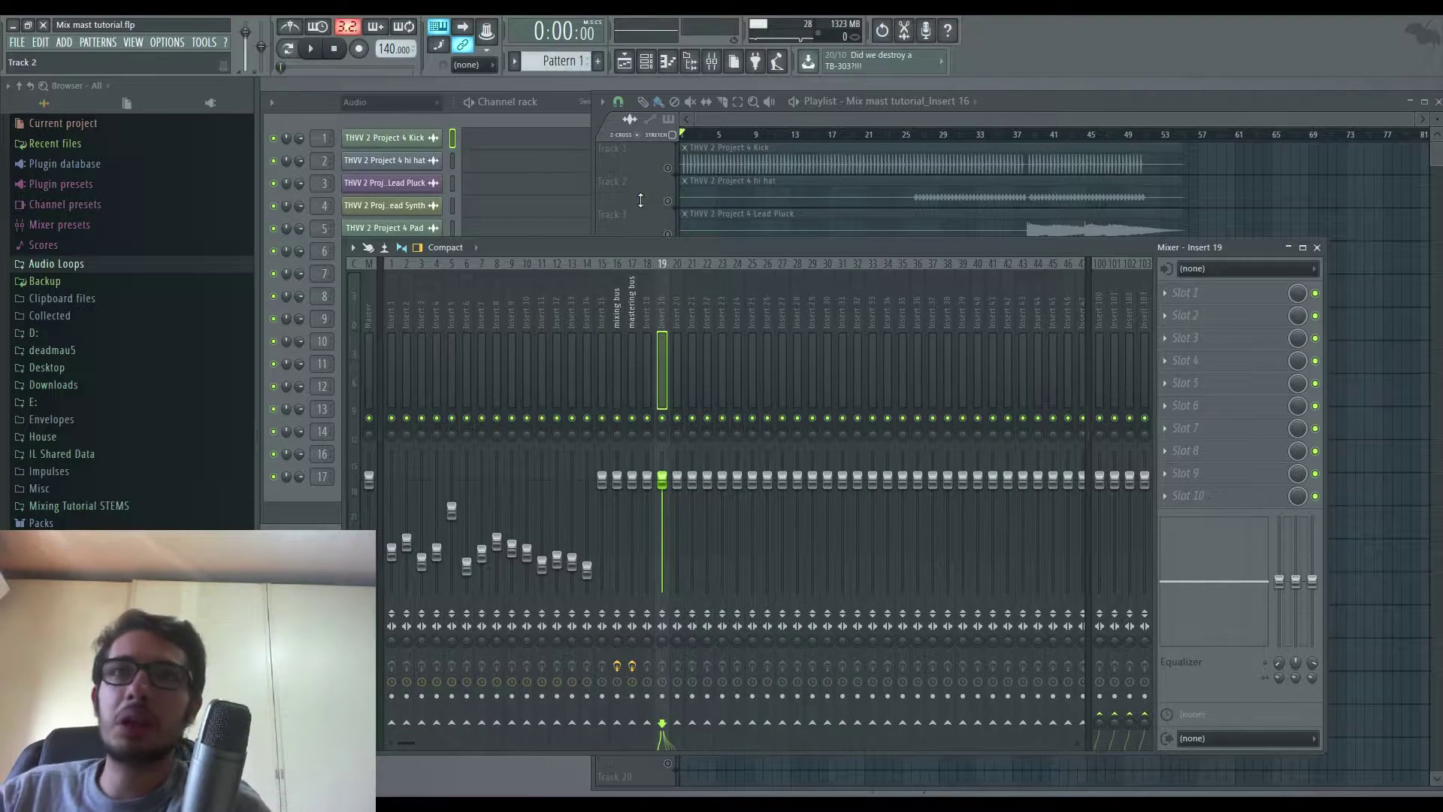
# - Go through the mixer tracks one by one from insert 1 up to the mixing bus, examining their effect slots
pyautogui.click(658, 182)
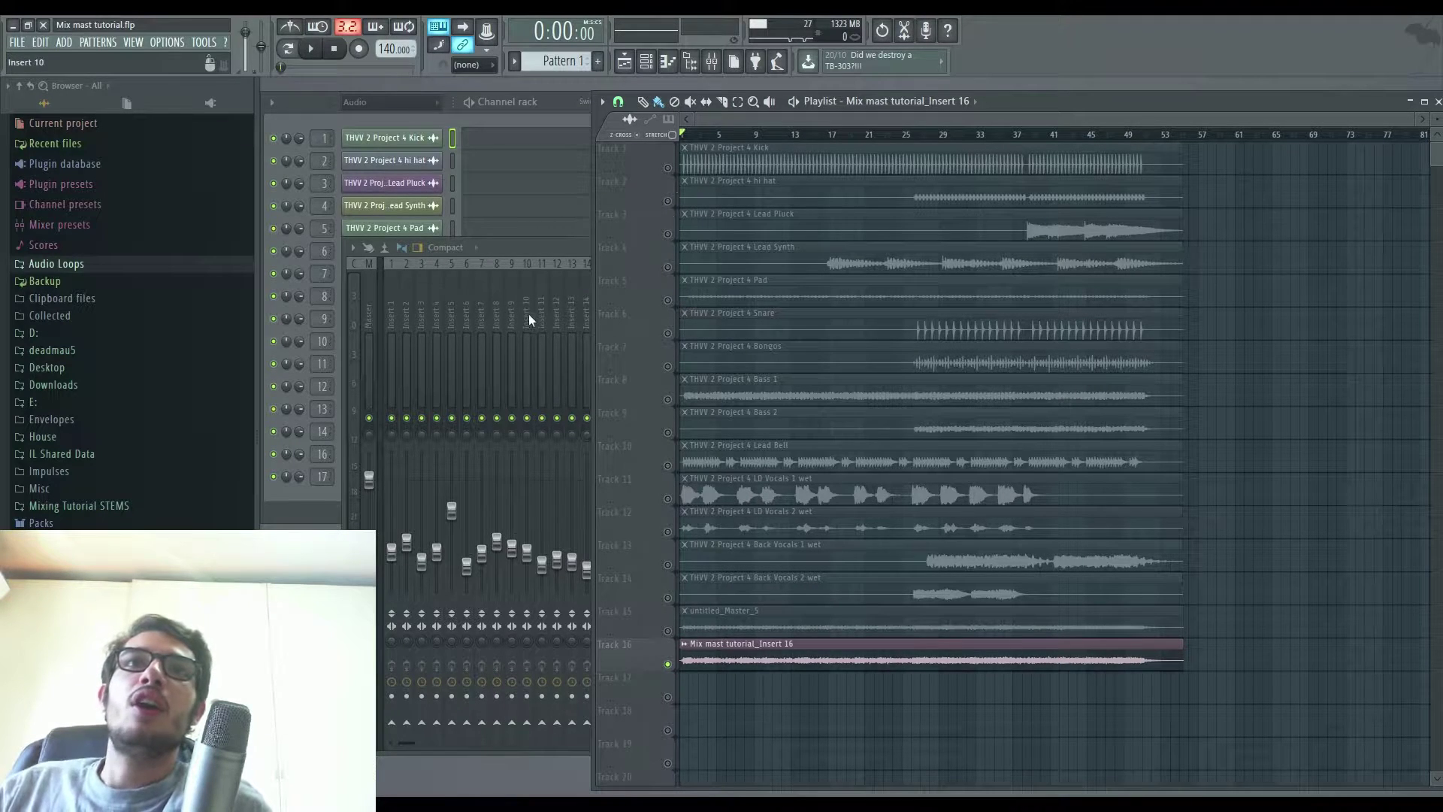
pyautogui.click(388, 357)
pyautogui.press('Right')
pyautogui.press('Right')
pyautogui.press('Right')
pyautogui.press('Right')
pyautogui.press('Right')
pyautogui.press('Right')
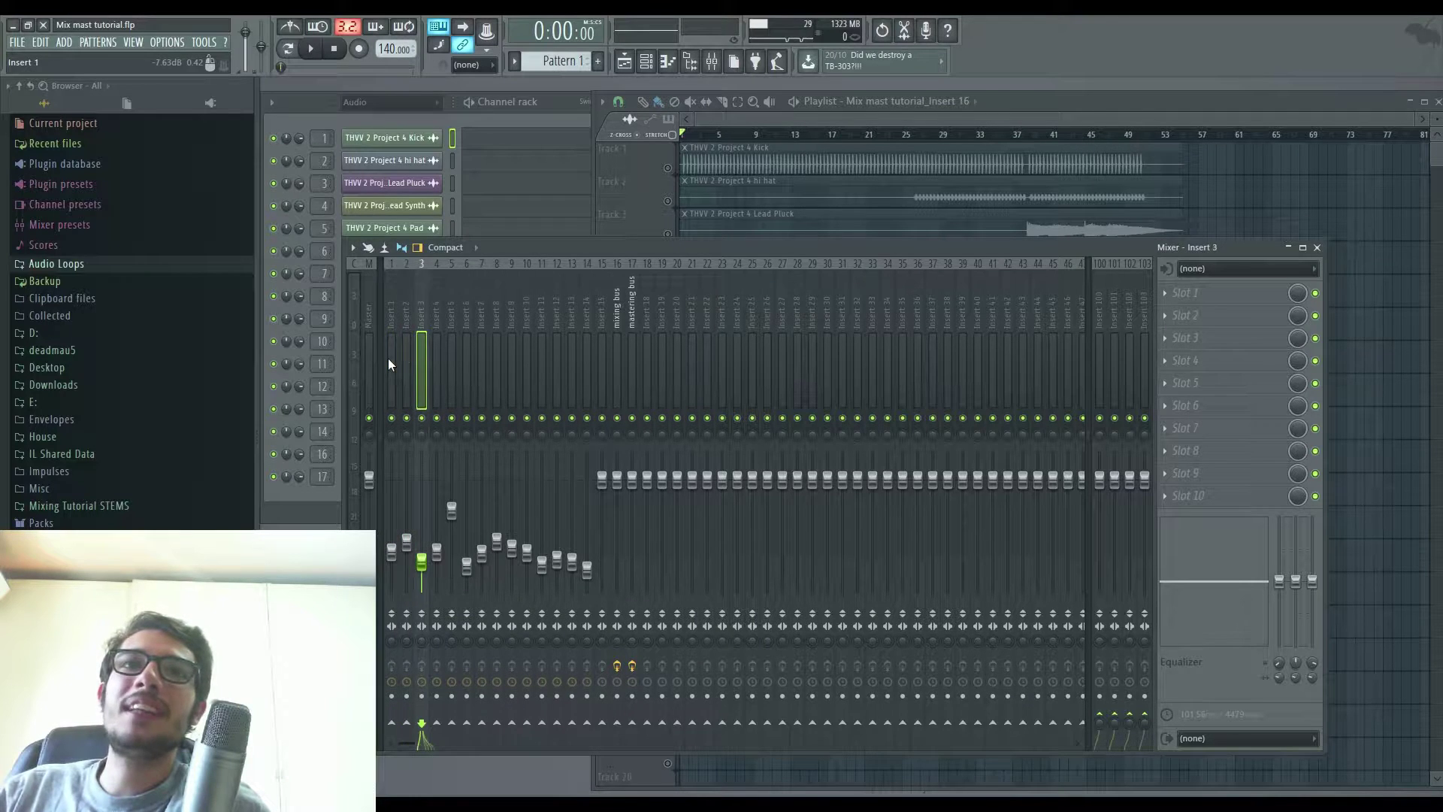
pyautogui.press('Right')
pyautogui.press('Right')
pyautogui.press('Right')
pyautogui.press('Right')
pyautogui.press('Right')
pyautogui.press('Right')
pyautogui.press('Right')
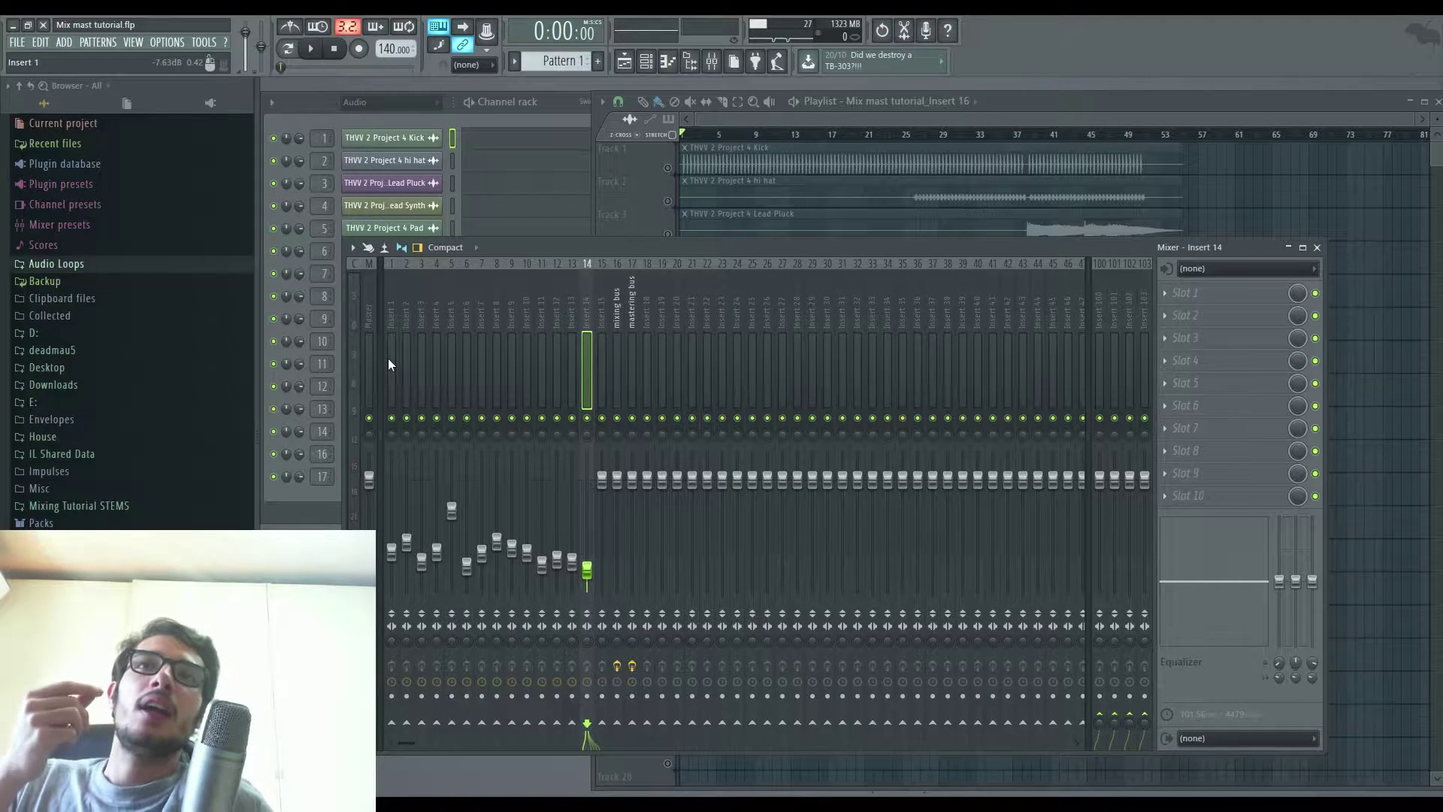
pyautogui.press('Right')
pyautogui.press('Right')
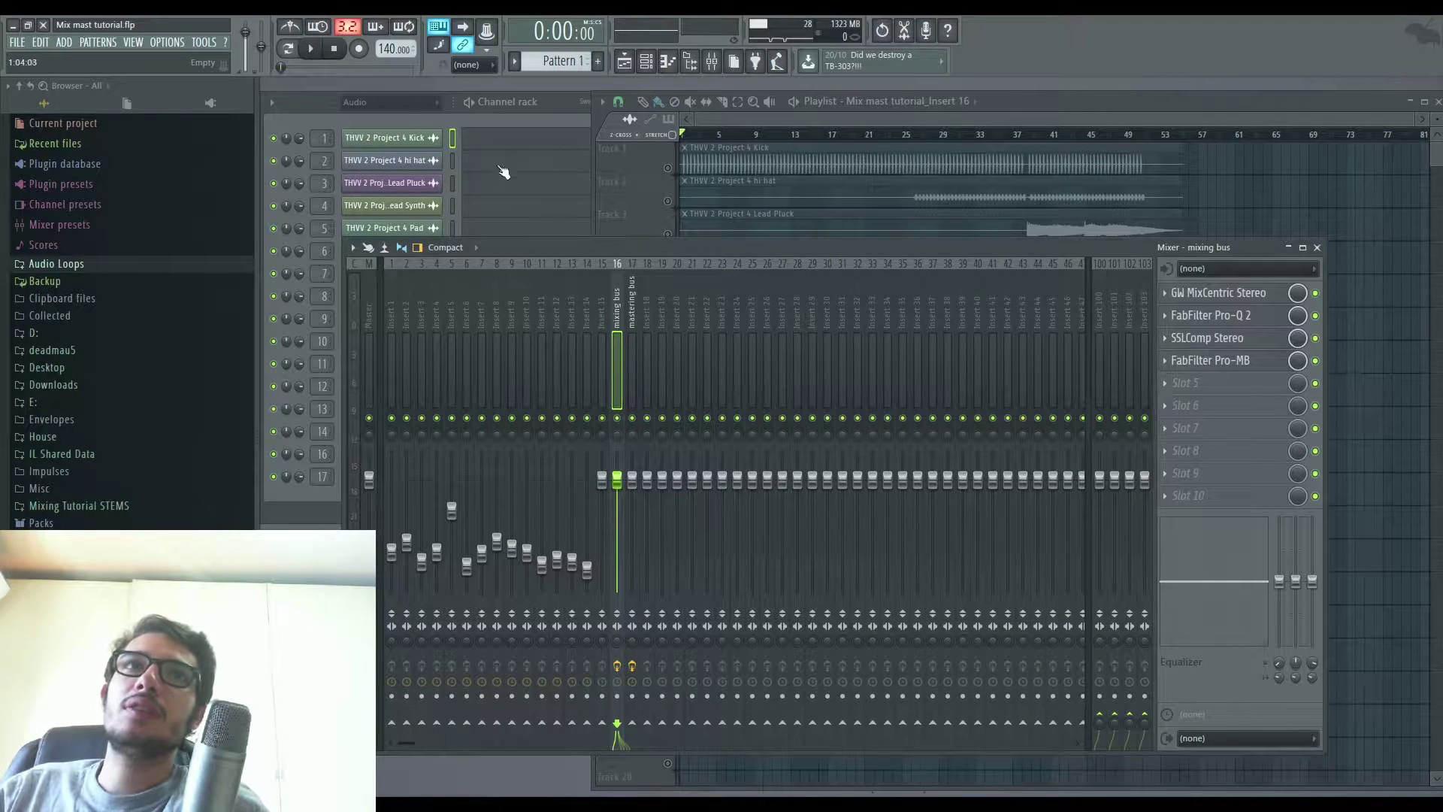
# - Unmute playlist track 15, which holds the untitled_Master_5 clip, and compare it with the mix clip on track 16
pyautogui.click(524, 114)
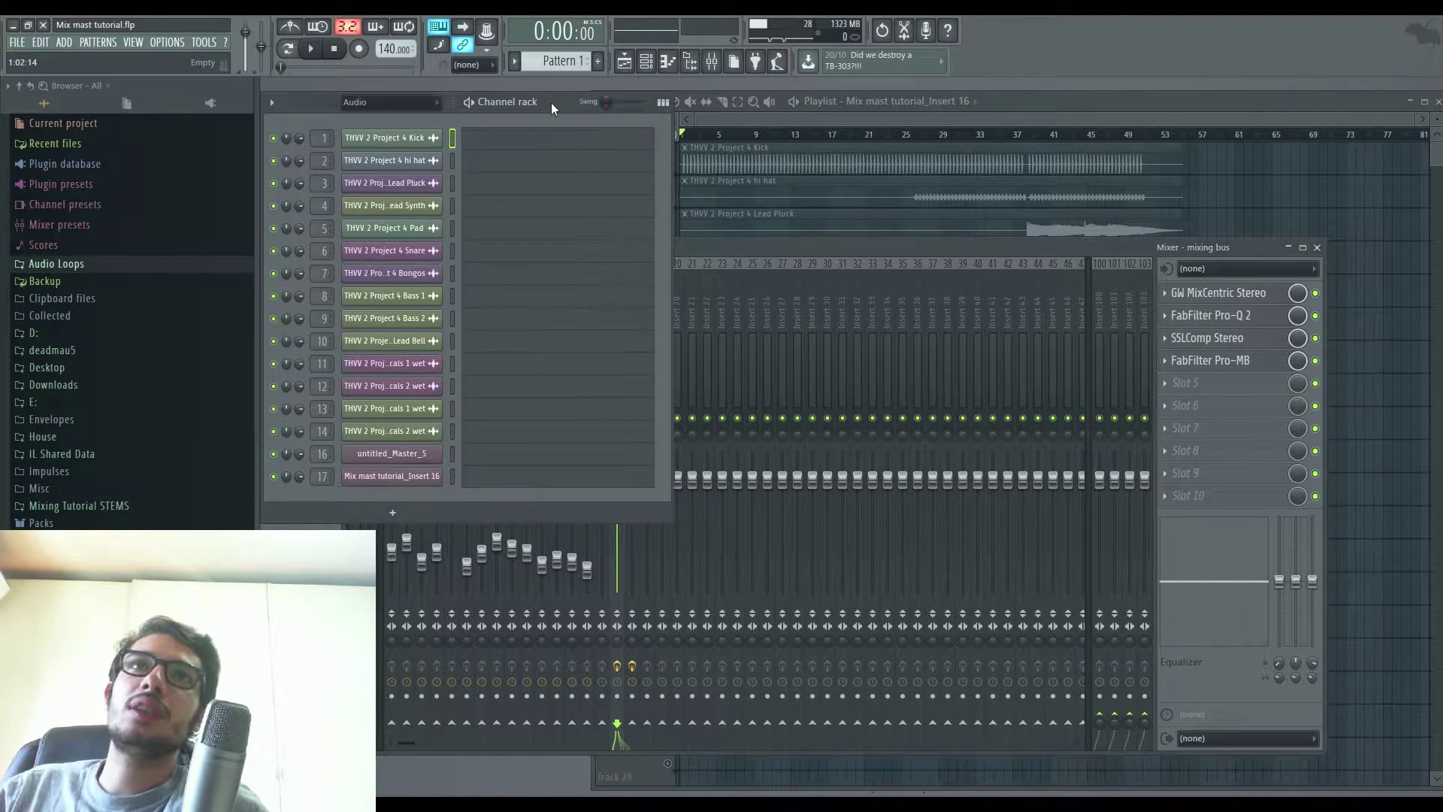
pyautogui.click(784, 125)
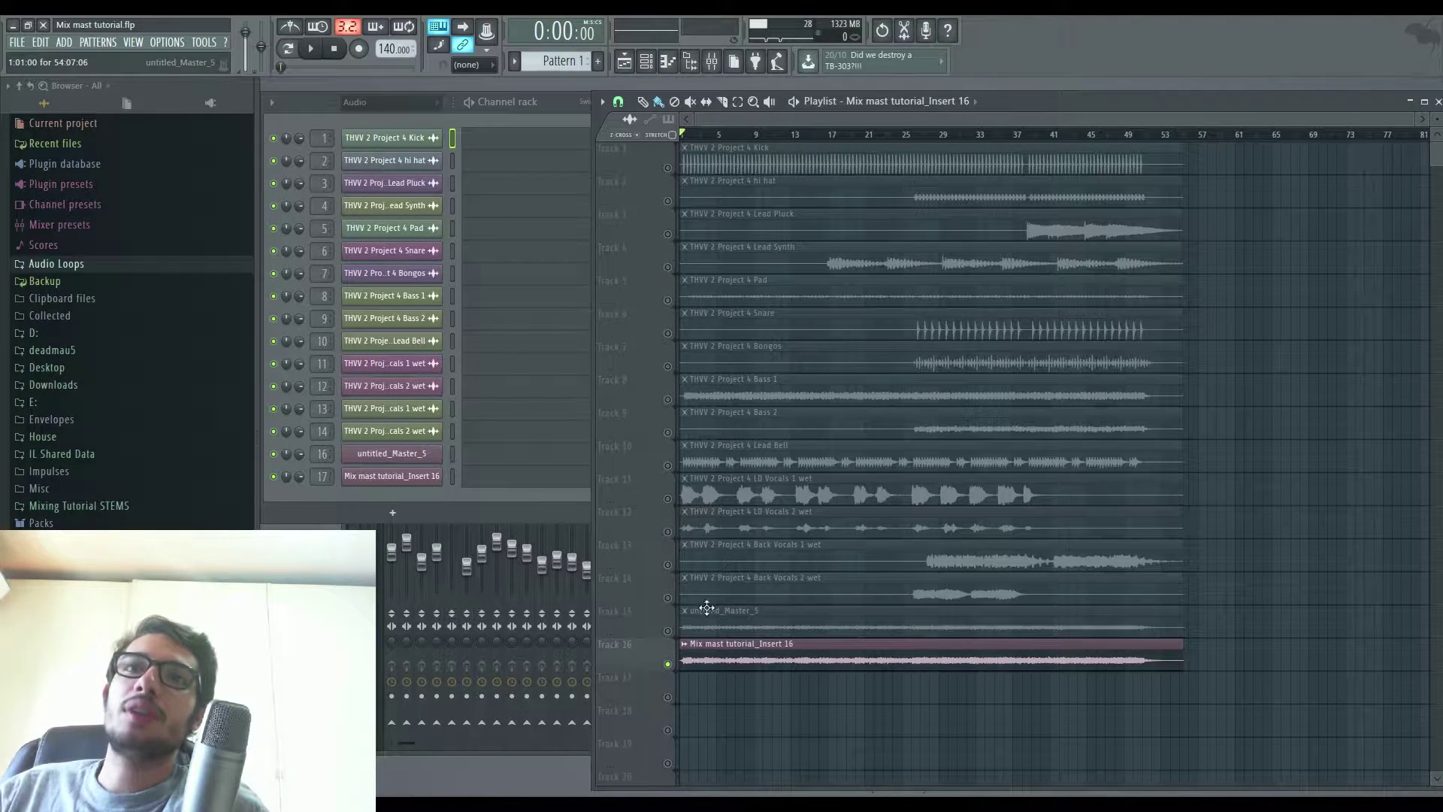
pyautogui.click(668, 631)
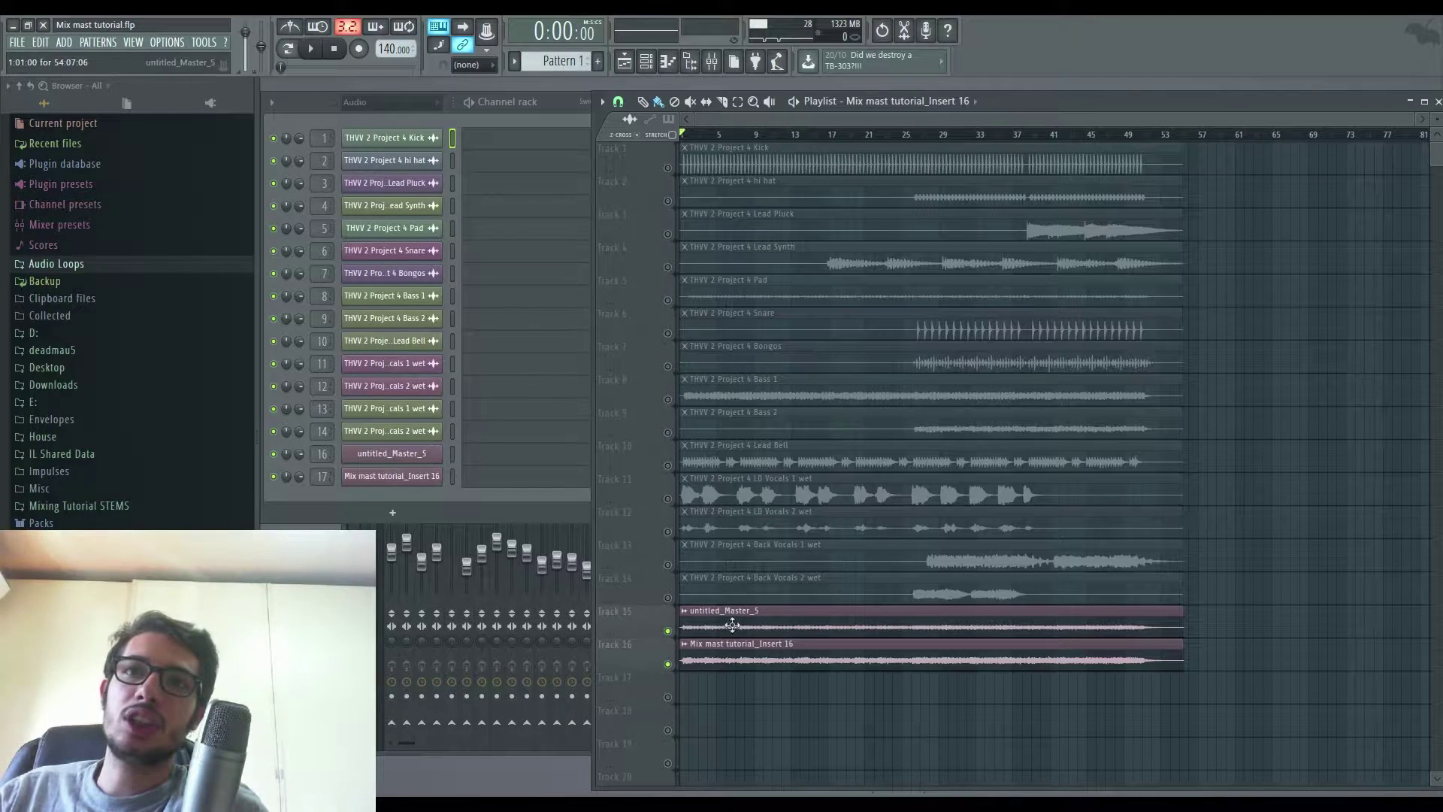
pyautogui.click(441, 698)
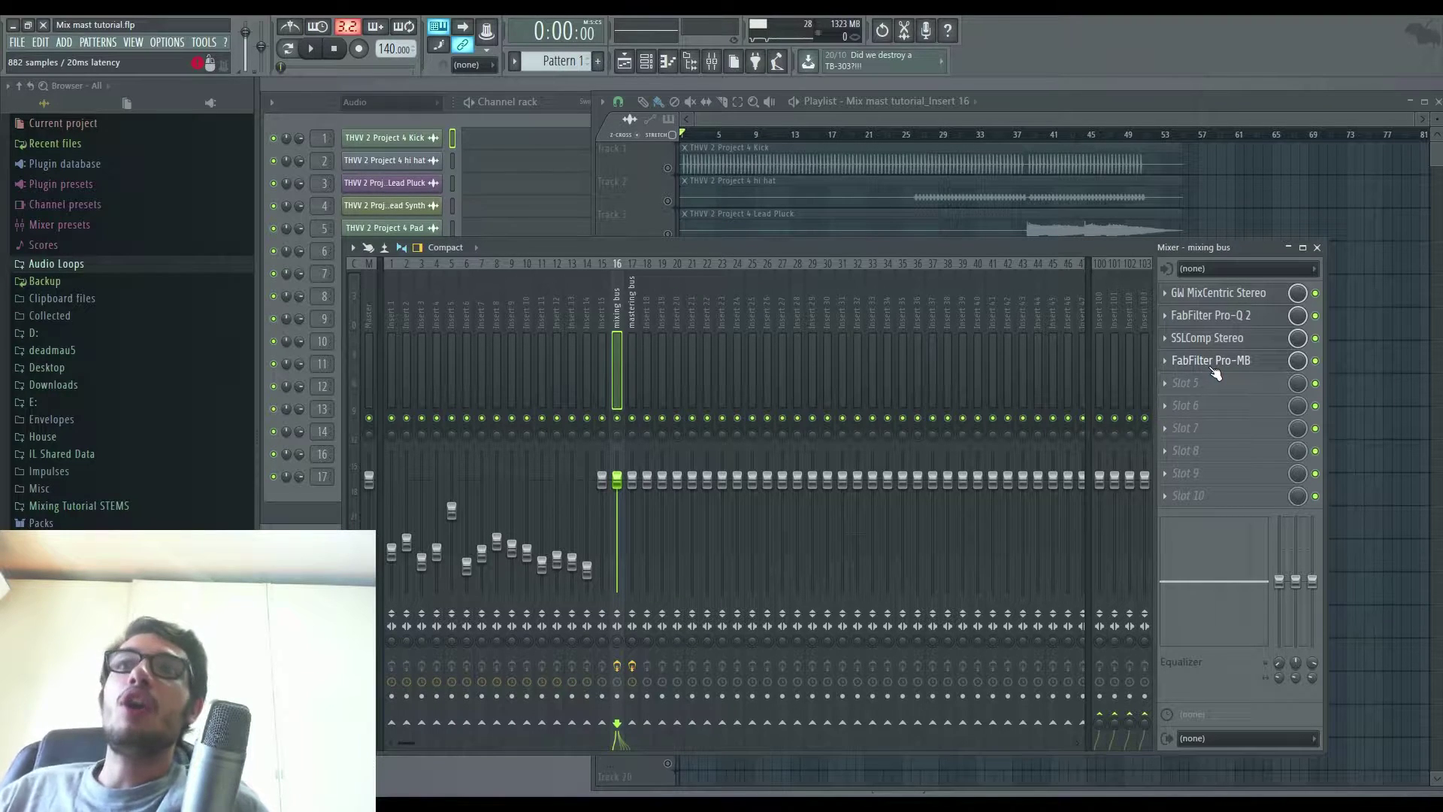
pyautogui.click(641, 224)
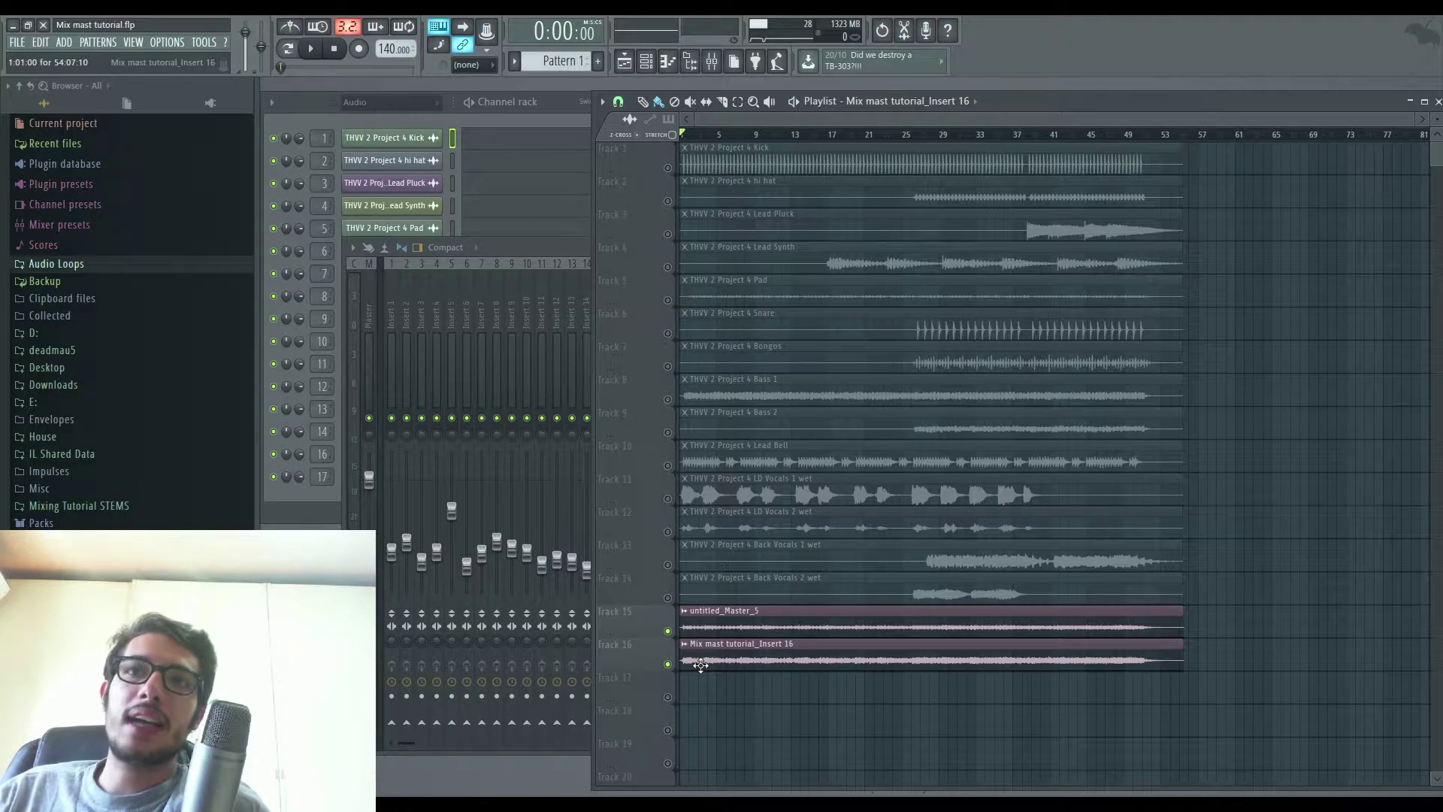
# - Review the Ozone 7 Imager and Equalizer on the mastering bus, and switch both effects off
pyautogui.click(576, 400)
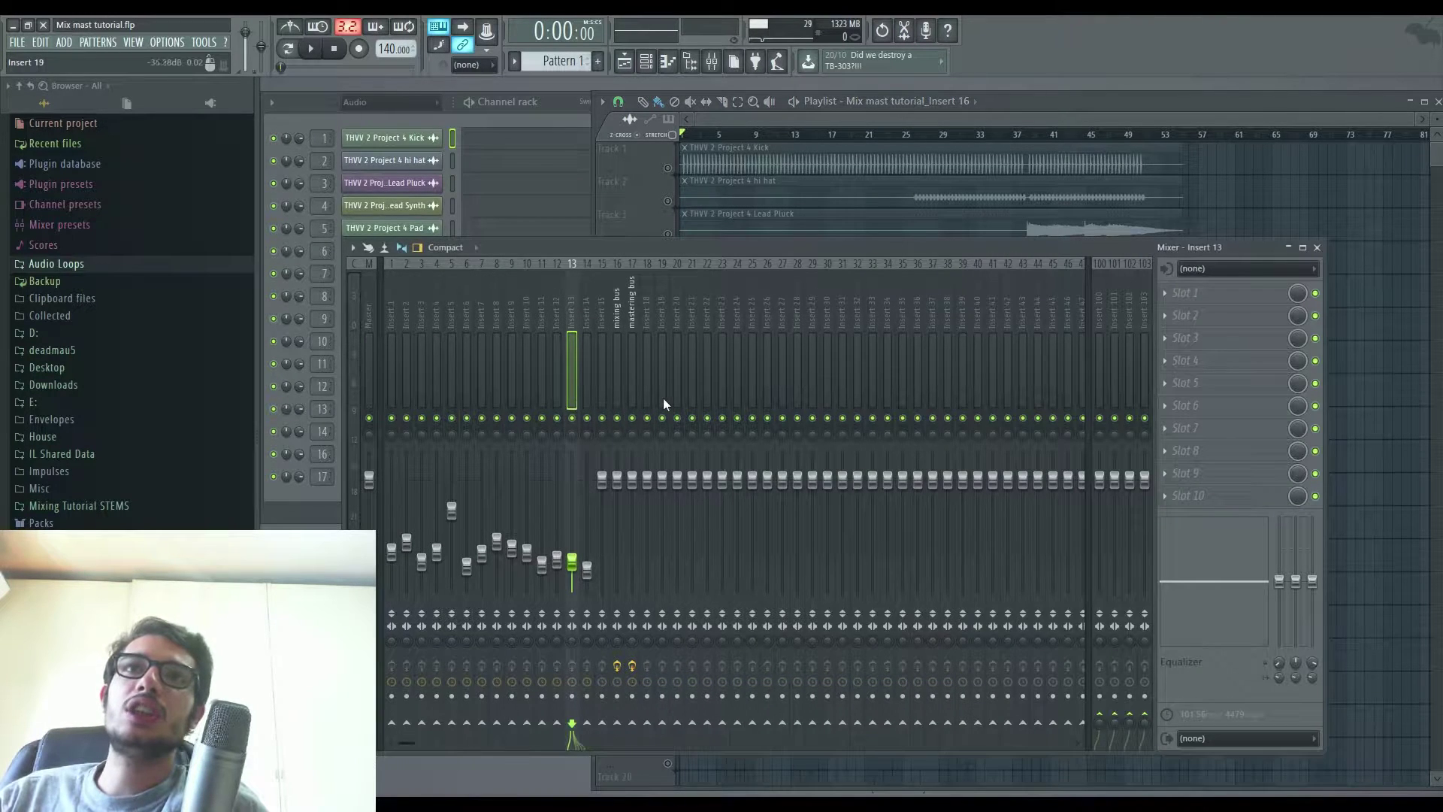
pyautogui.click(629, 388)
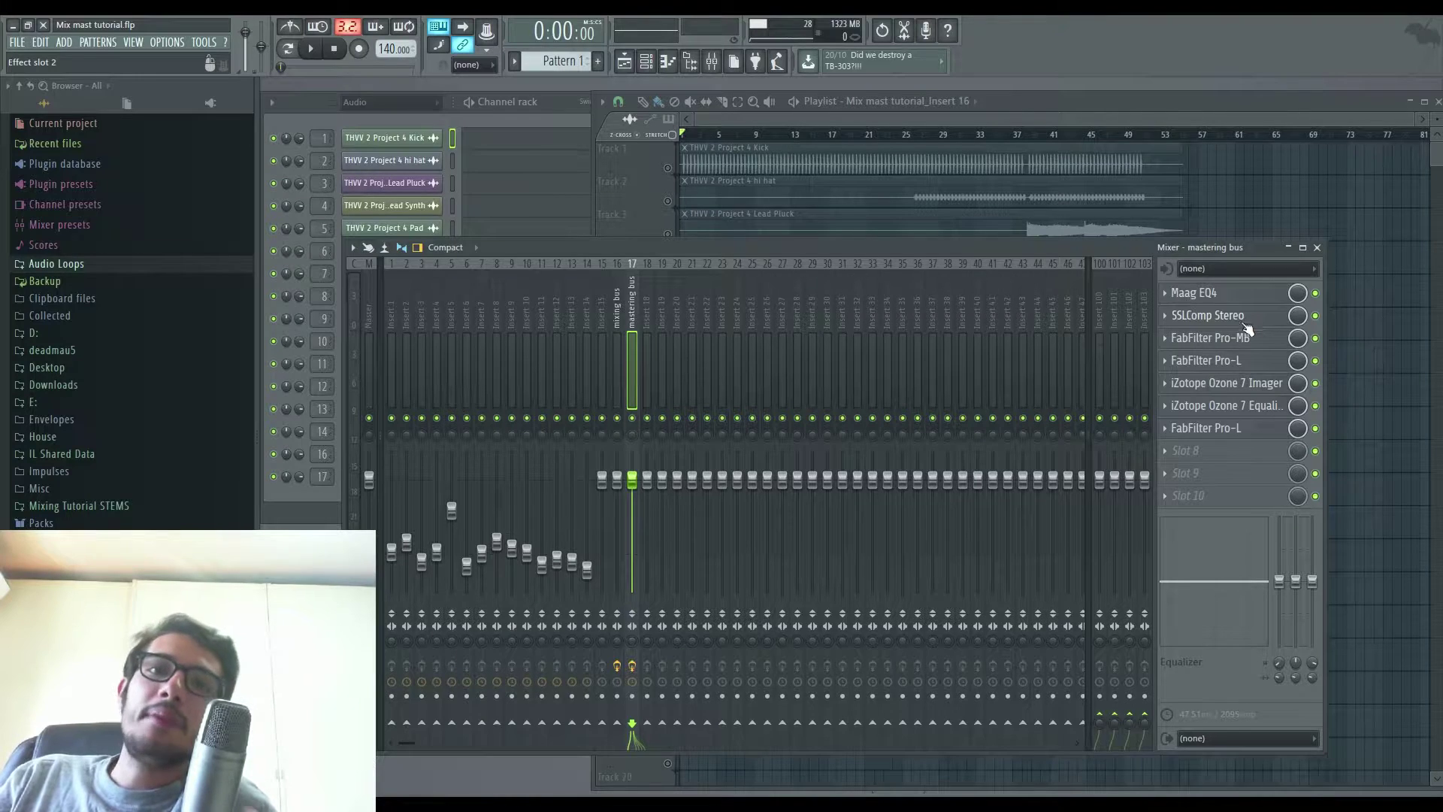
pyautogui.click(1226, 383)
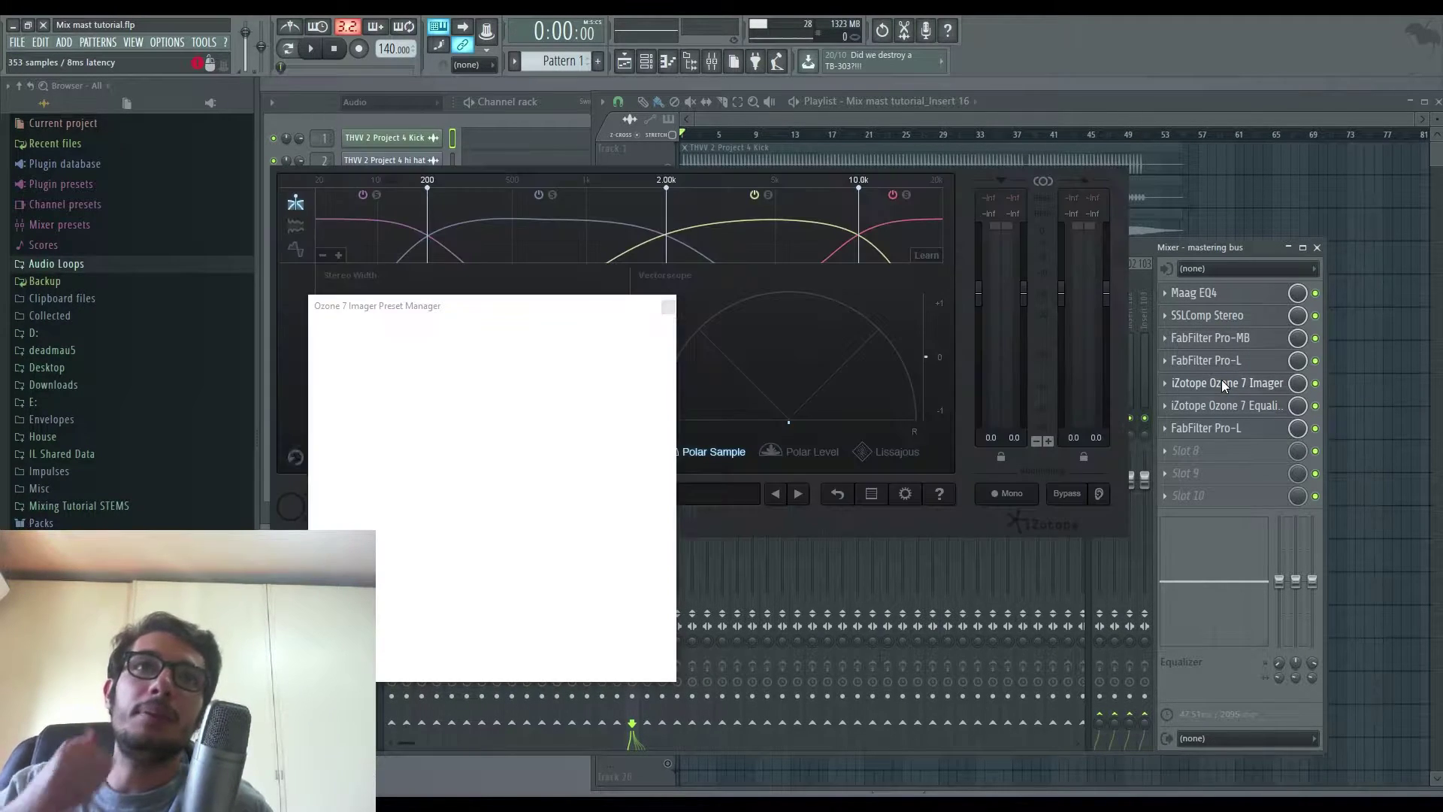
pyautogui.click(662, 308)
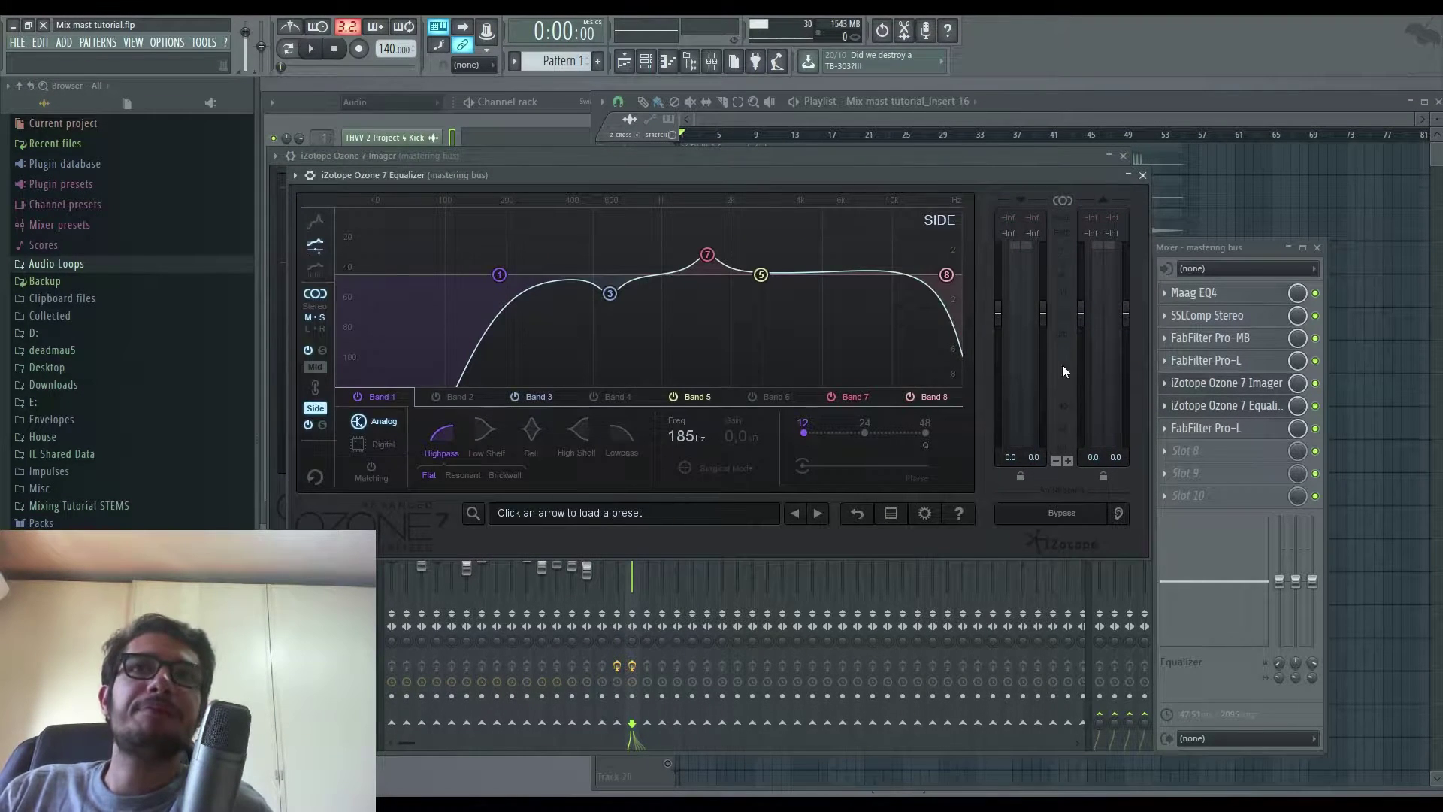
pyautogui.click(1143, 176)
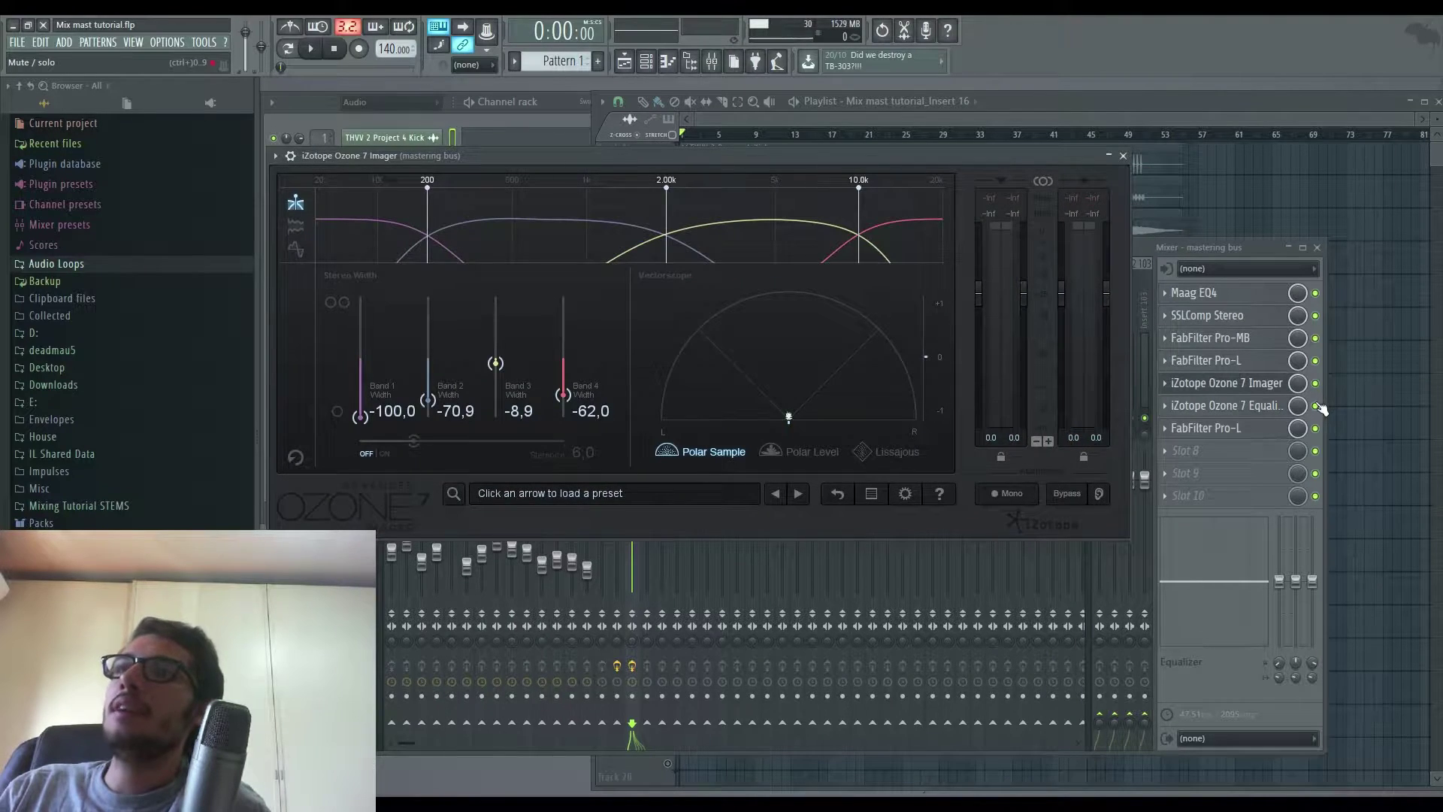
pyautogui.click(1315, 406)
pyautogui.click(1316, 384)
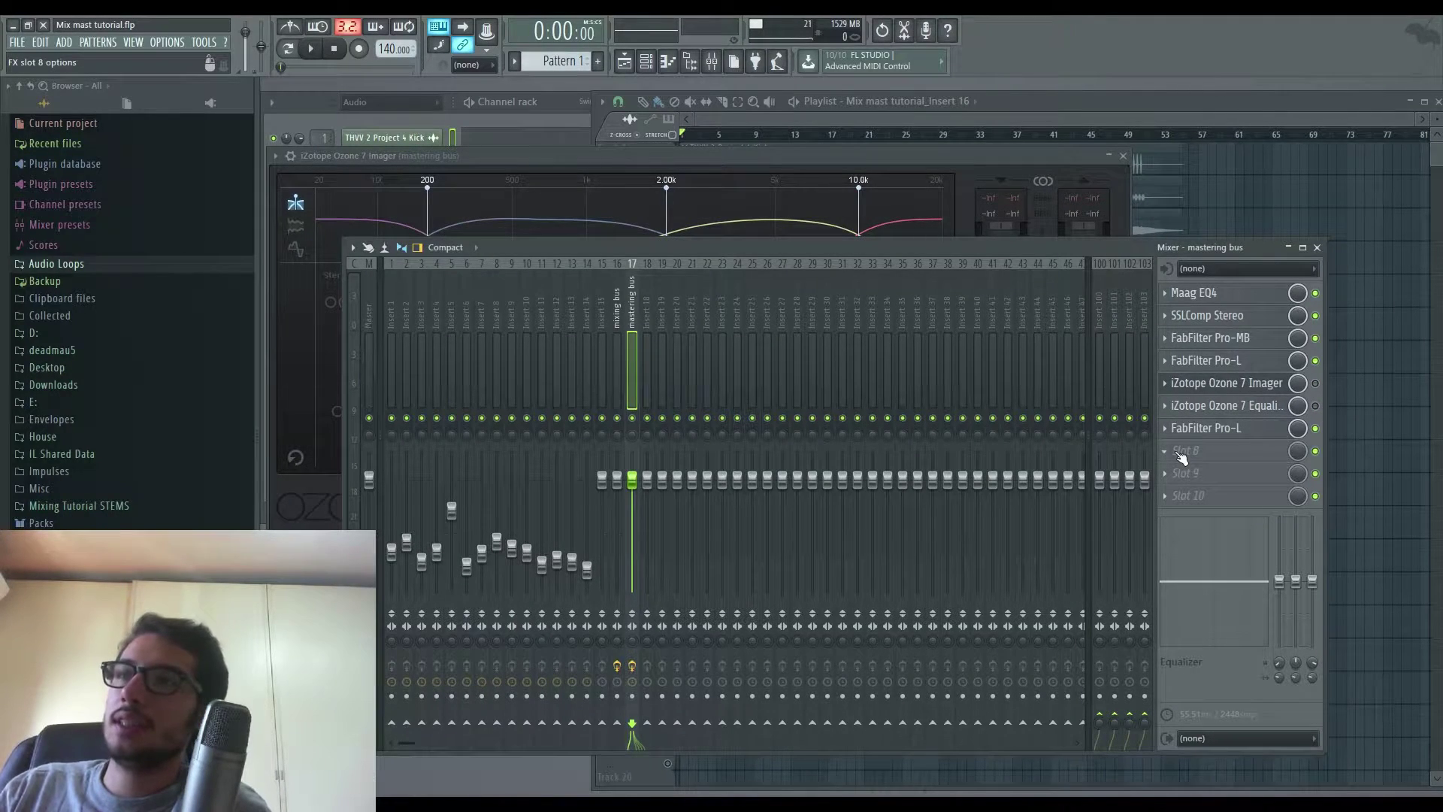
# - Add a second iZotope Ozone 7 Imager to the mastering bus and place it in slot 7, ahead of the last FabFilter Pro-L
pyautogui.click(1180, 455)
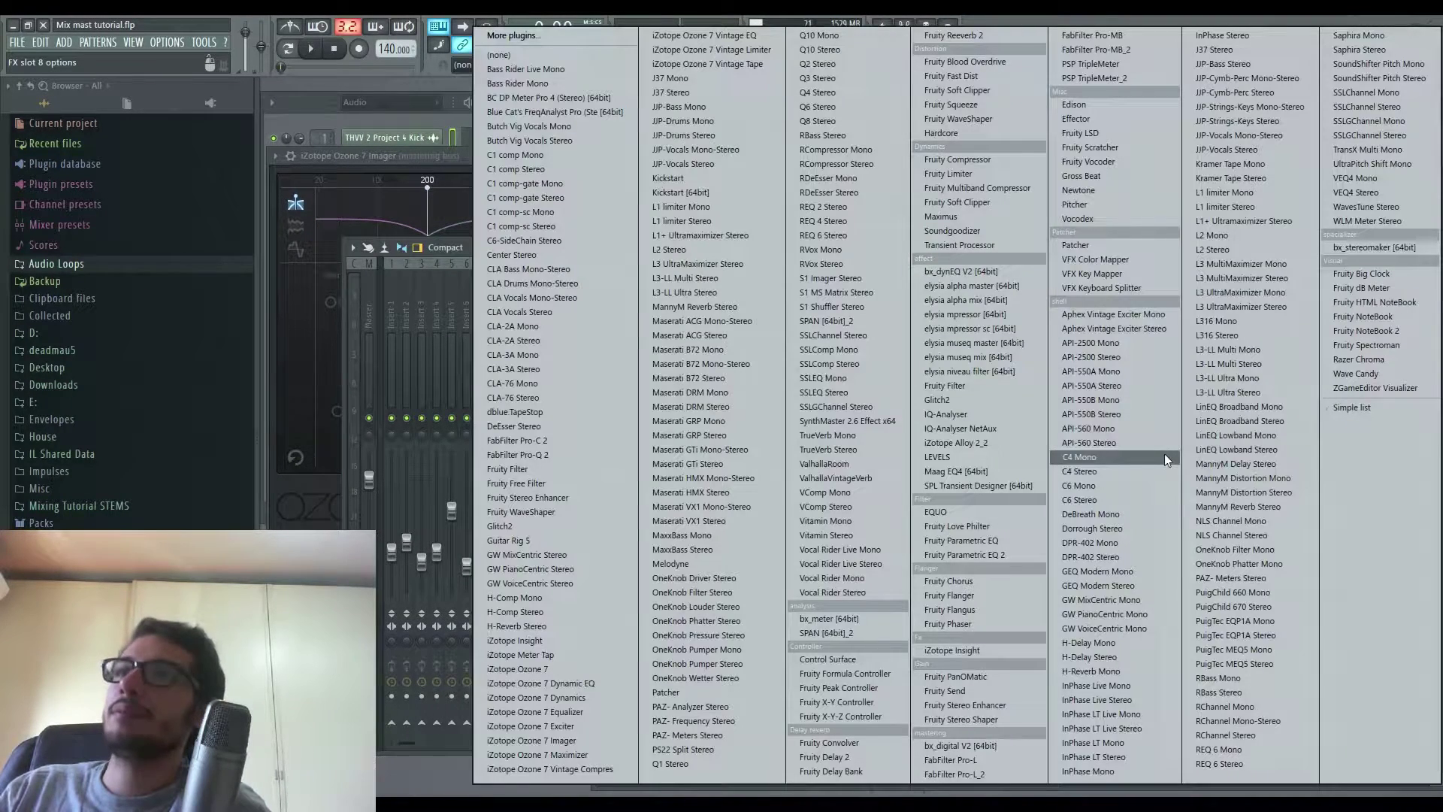
pyautogui.click(546, 743)
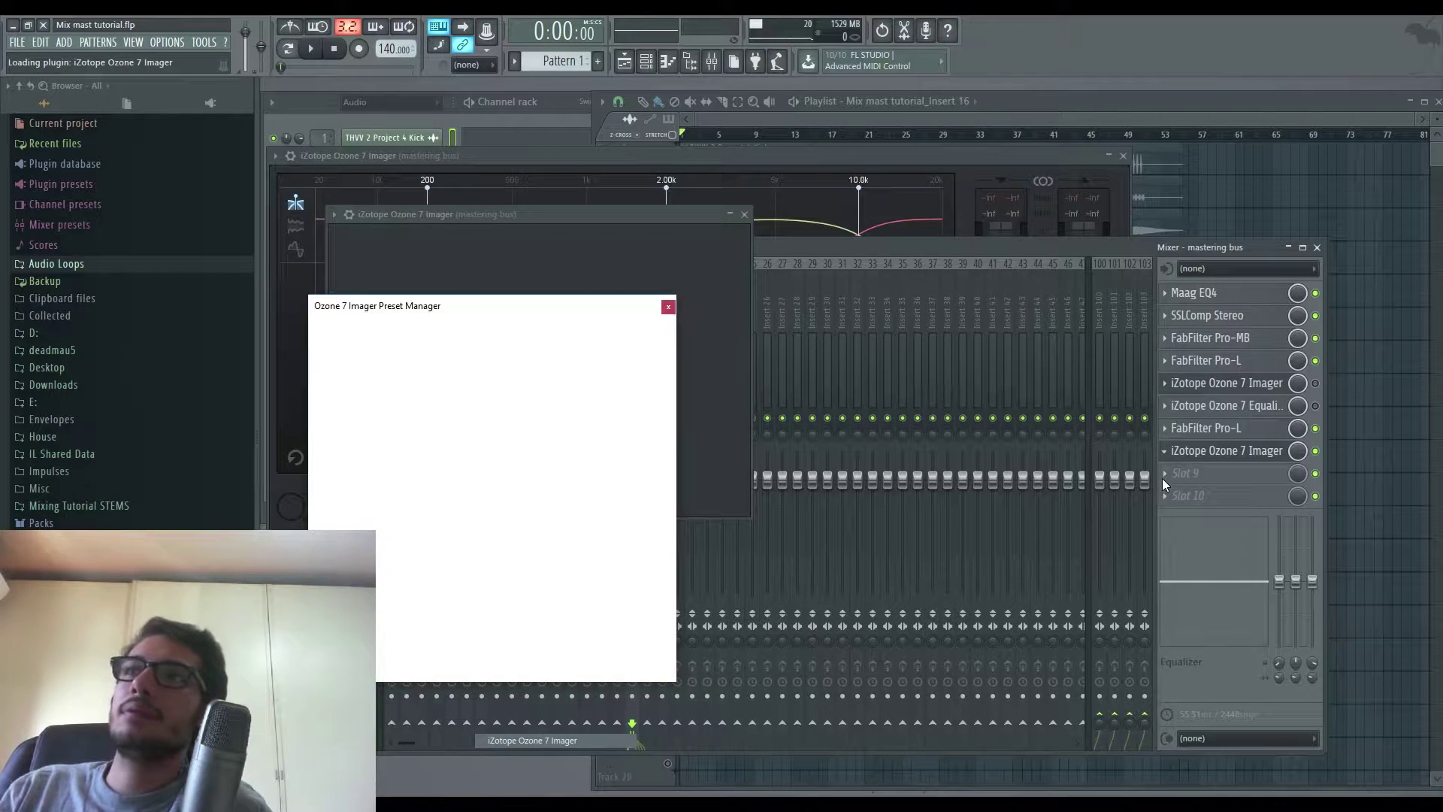
pyautogui.scroll(1, 1230, 453)
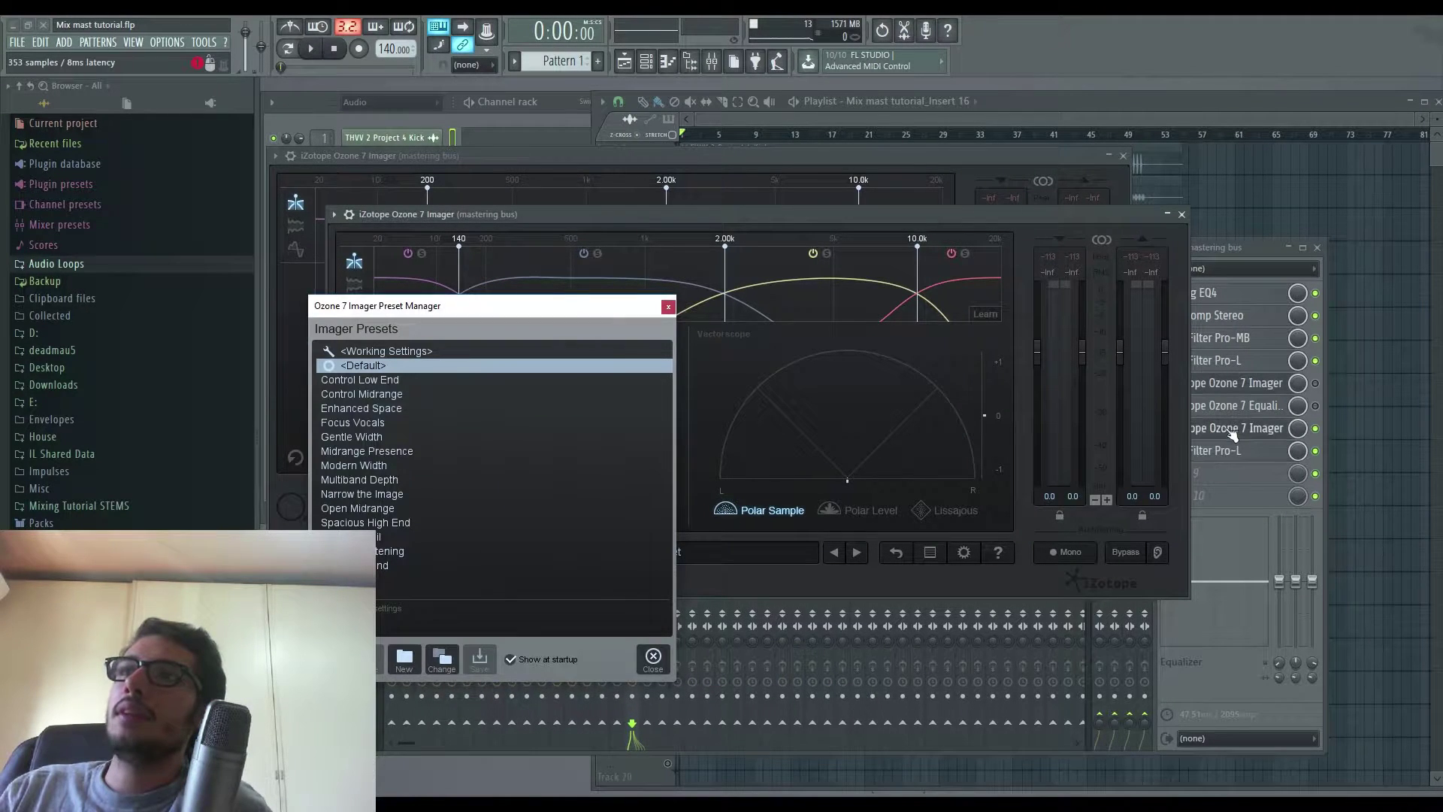
pyautogui.click(669, 307)
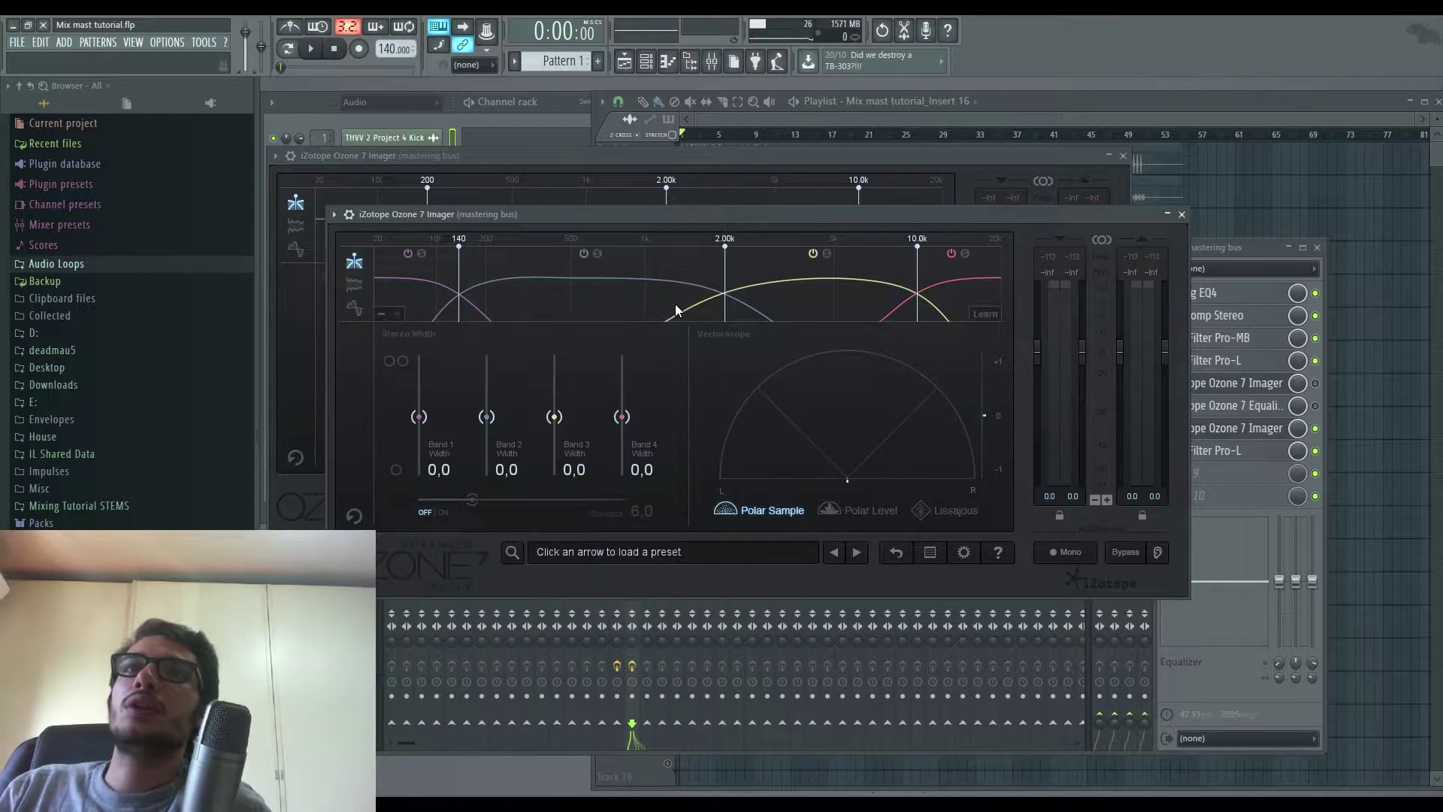
pyautogui.click(1123, 155)
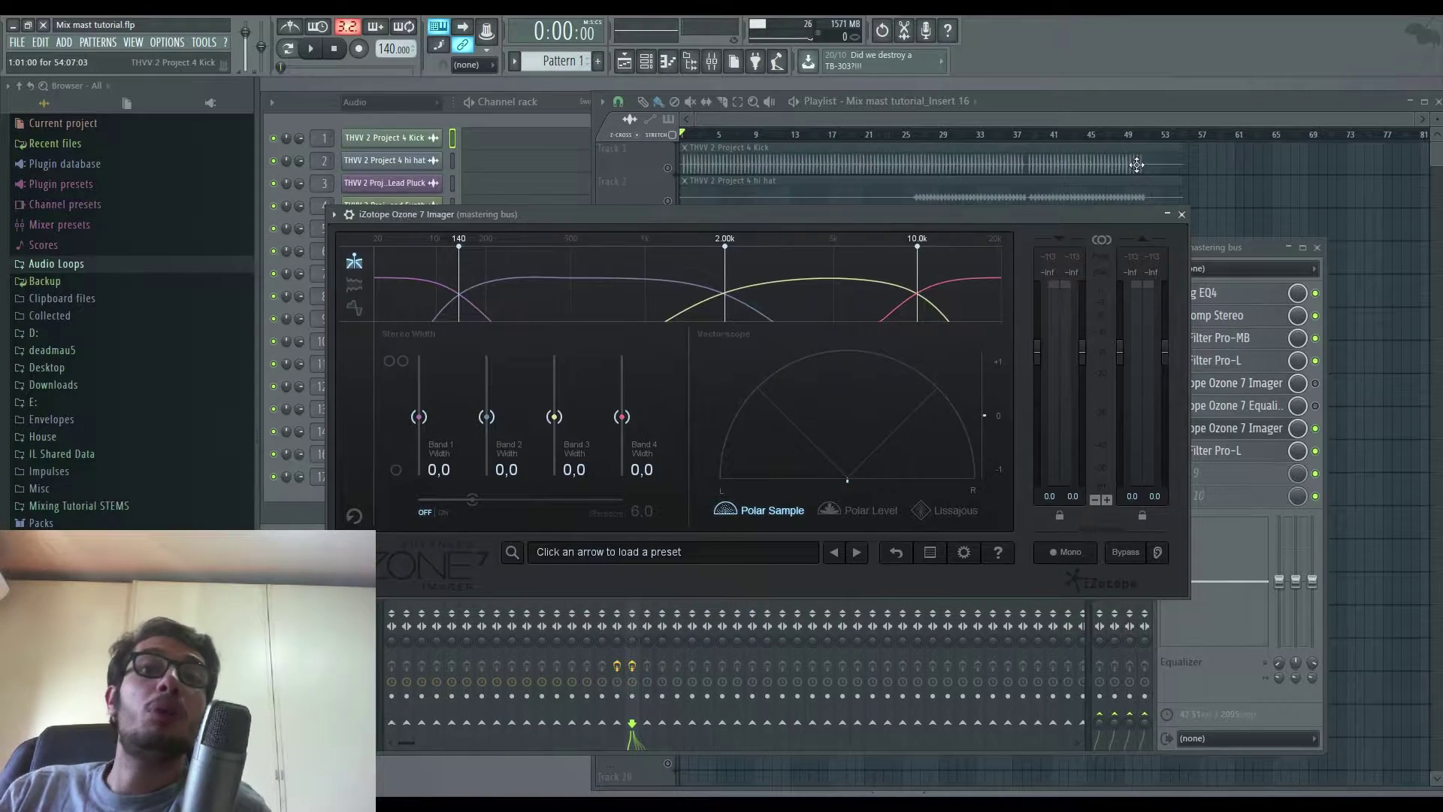
pyautogui.click(1185, 214)
# - Move the last FabFilter Pro-L to slot 9 and switch it off, with a new iZotope Ozone 7 Equalizer in slot 8
pyautogui.scroll(-1, 1175, 453)
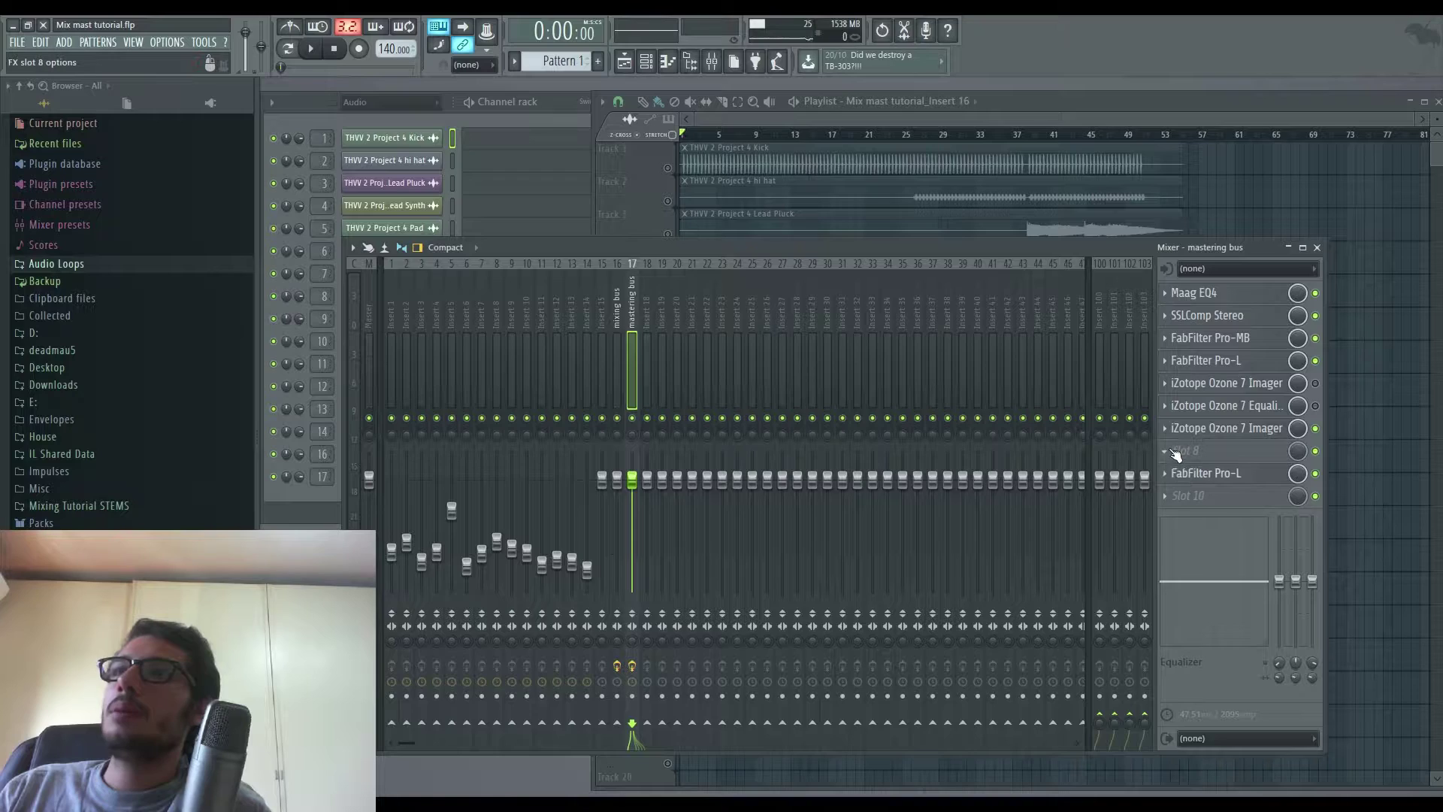
pyautogui.click(1173, 452)
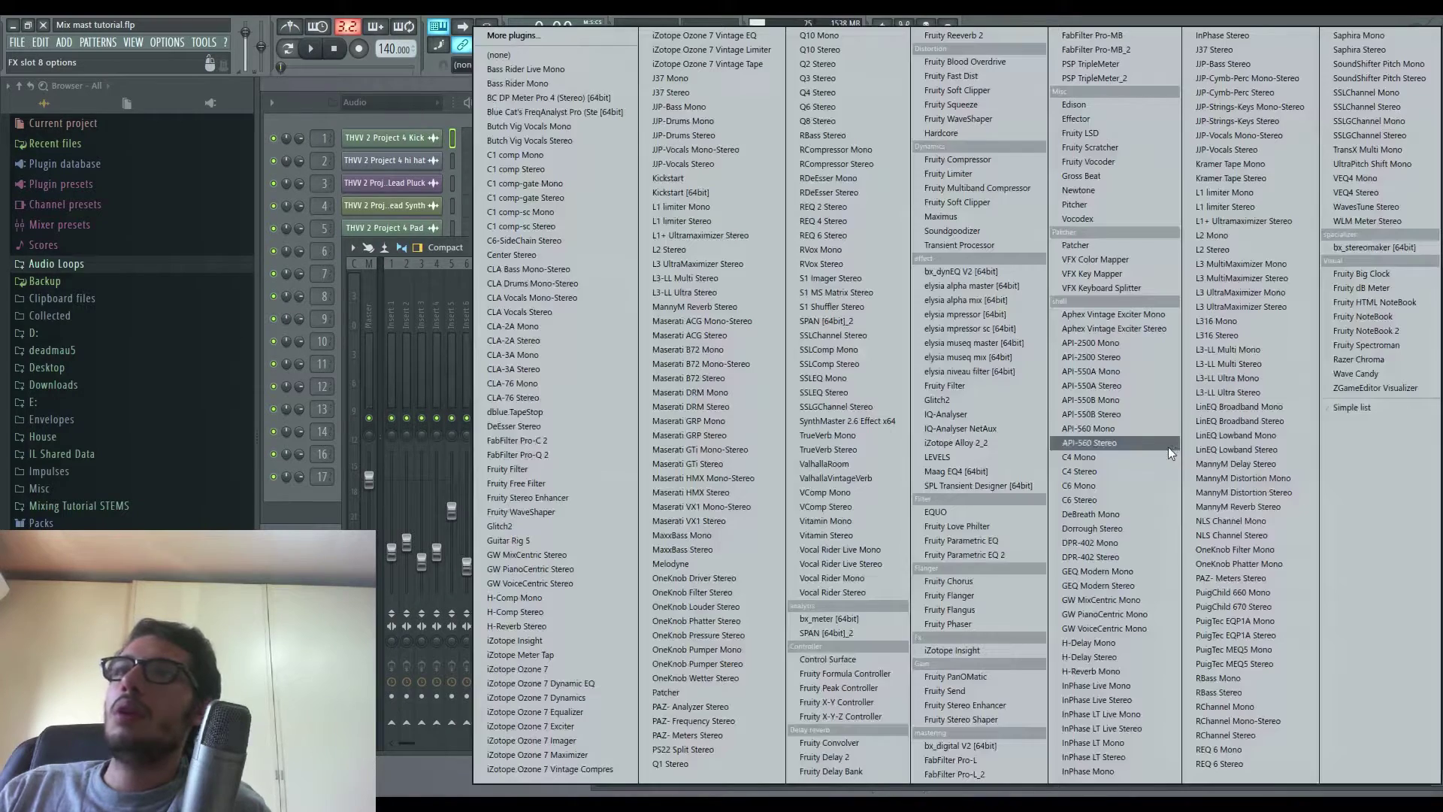
pyautogui.click(571, 712)
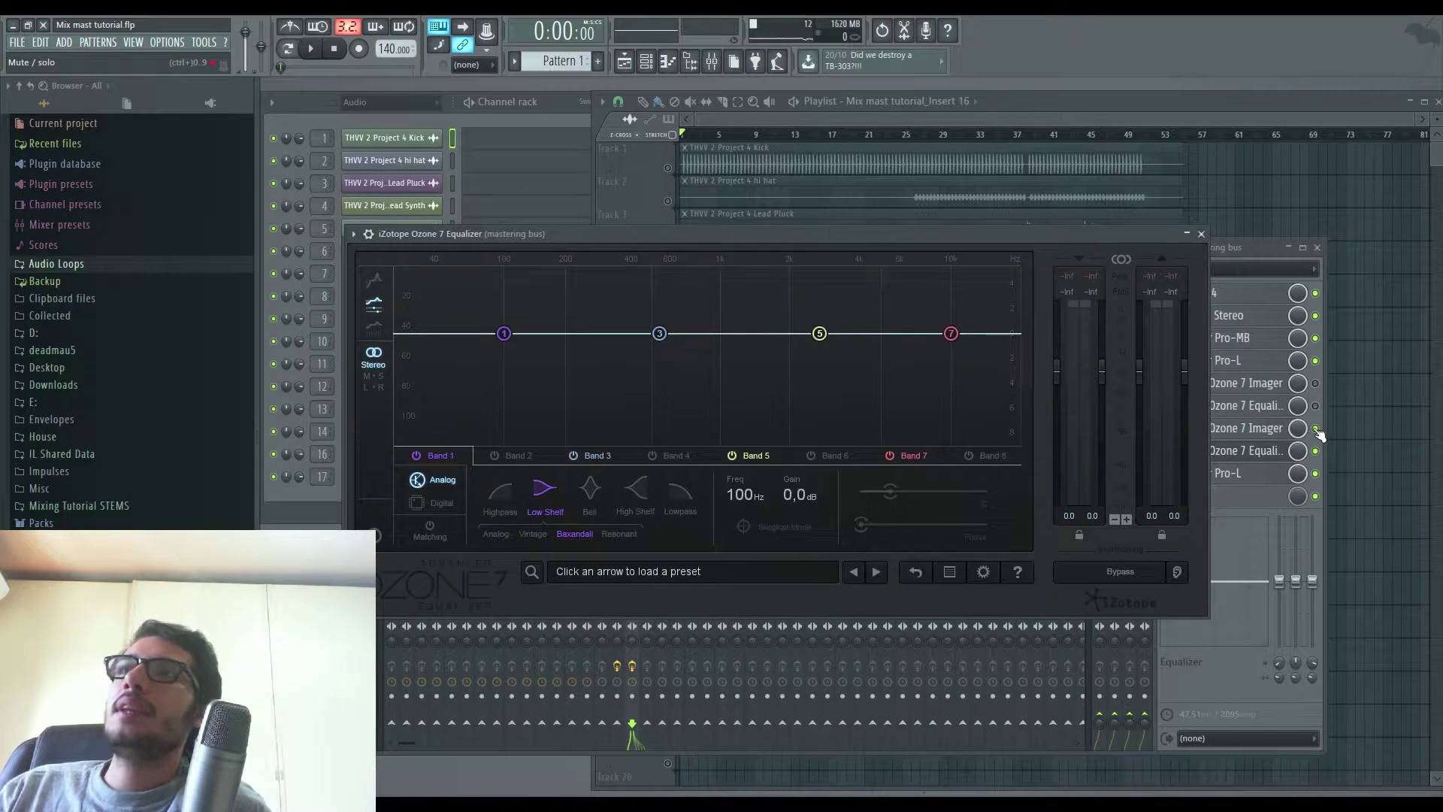
pyautogui.click(1315, 474)
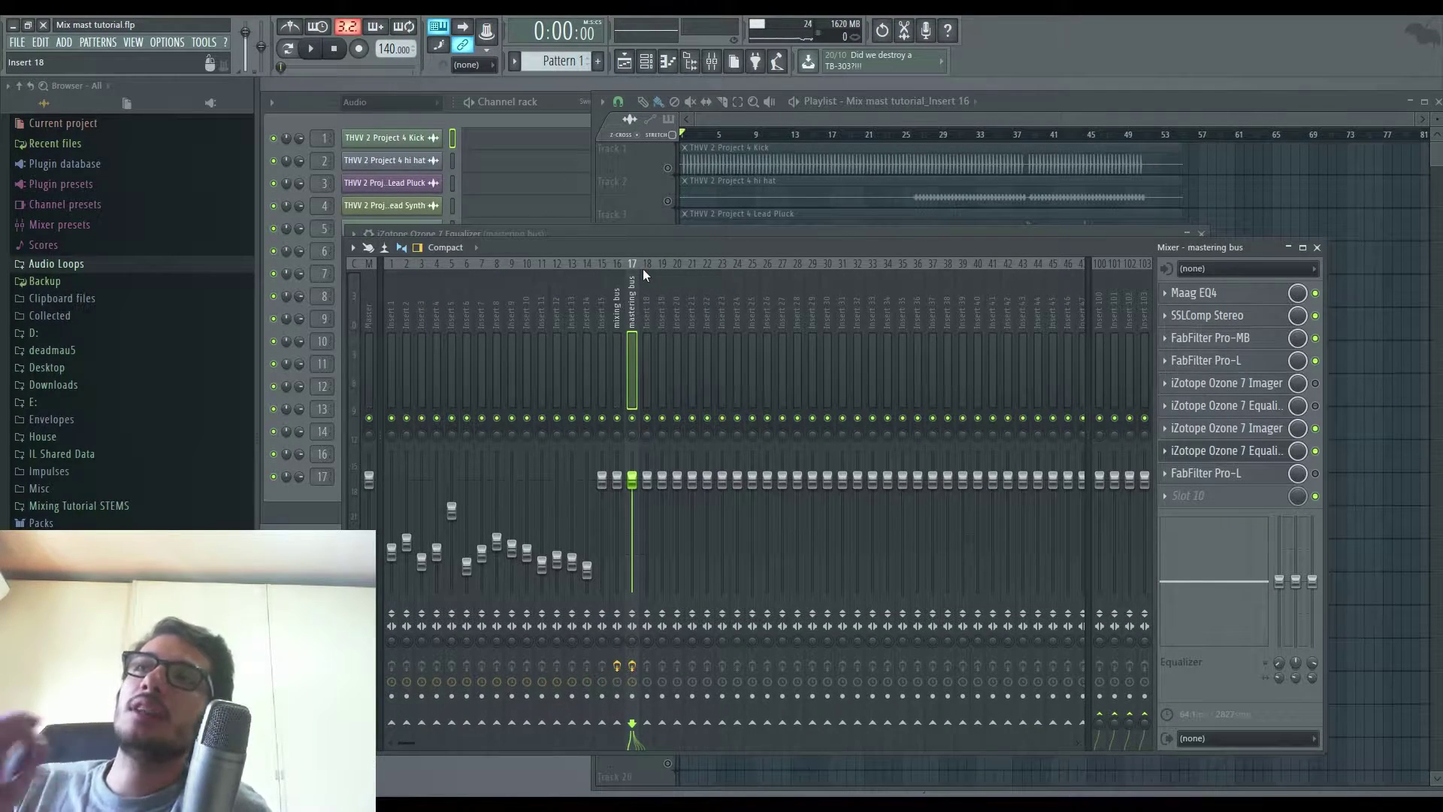
# - Open the new Ozone 7 Imager in slot 7 and set its first crossover to 200 Hz while the song plays
pyautogui.click(1201, 437)
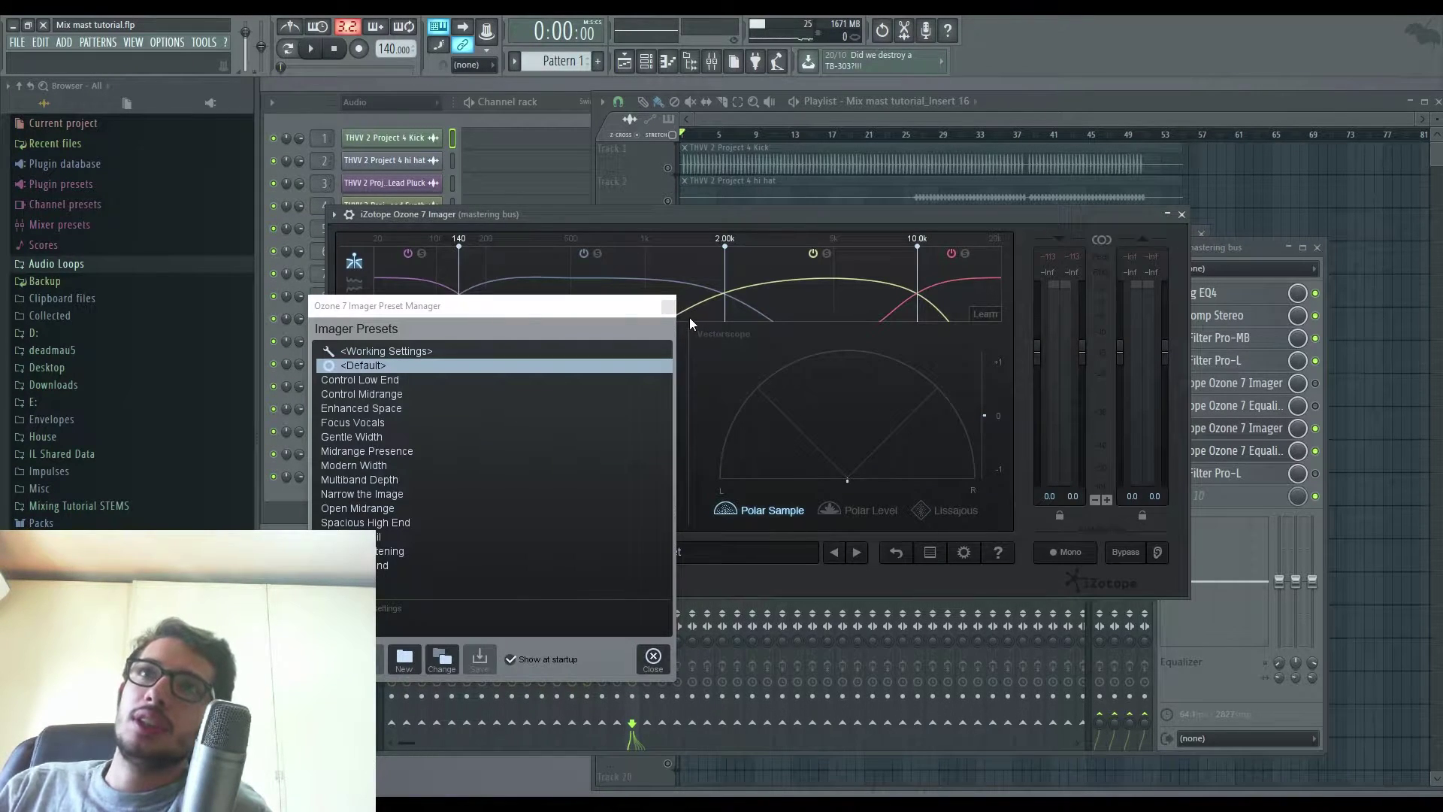
pyautogui.click(668, 306)
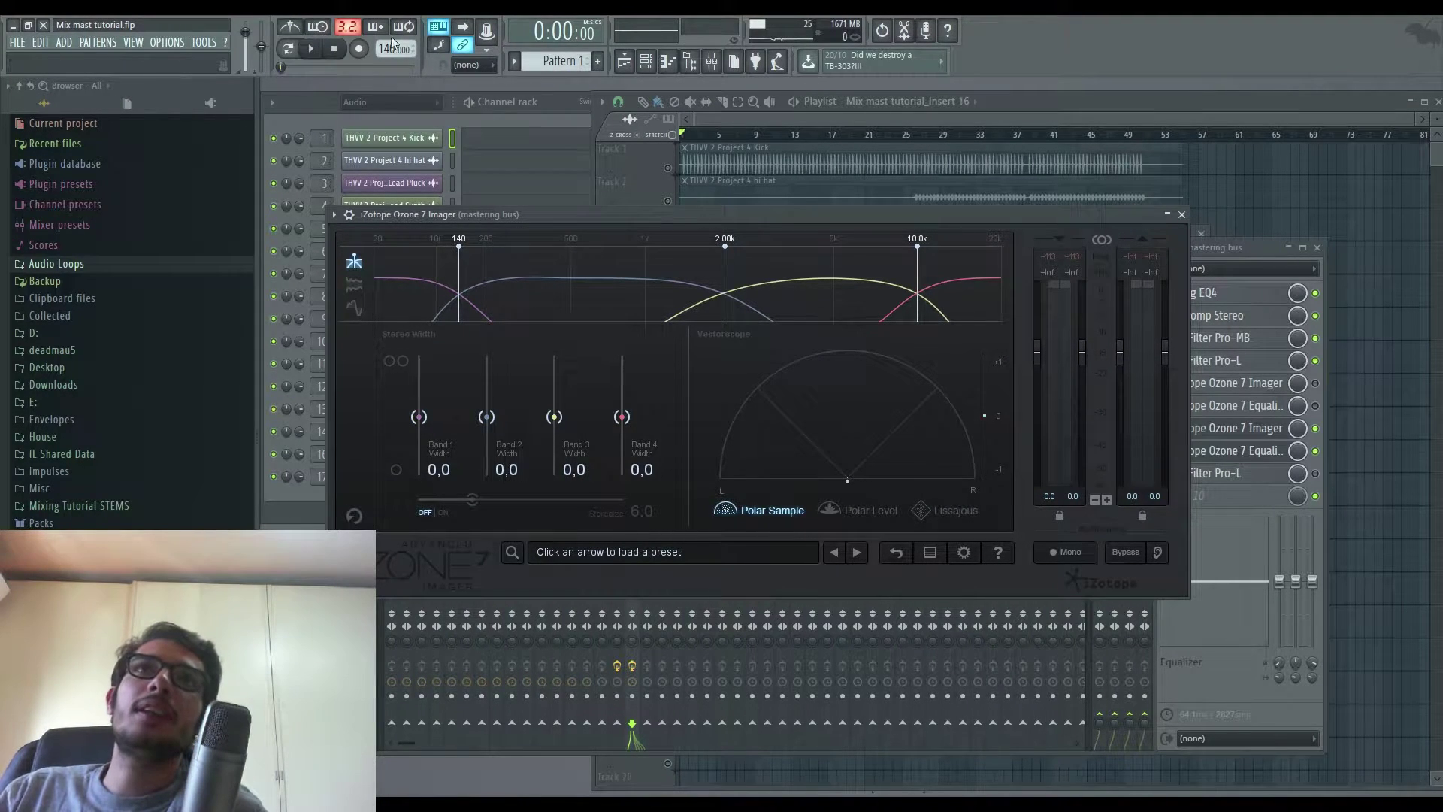
pyautogui.click(312, 49)
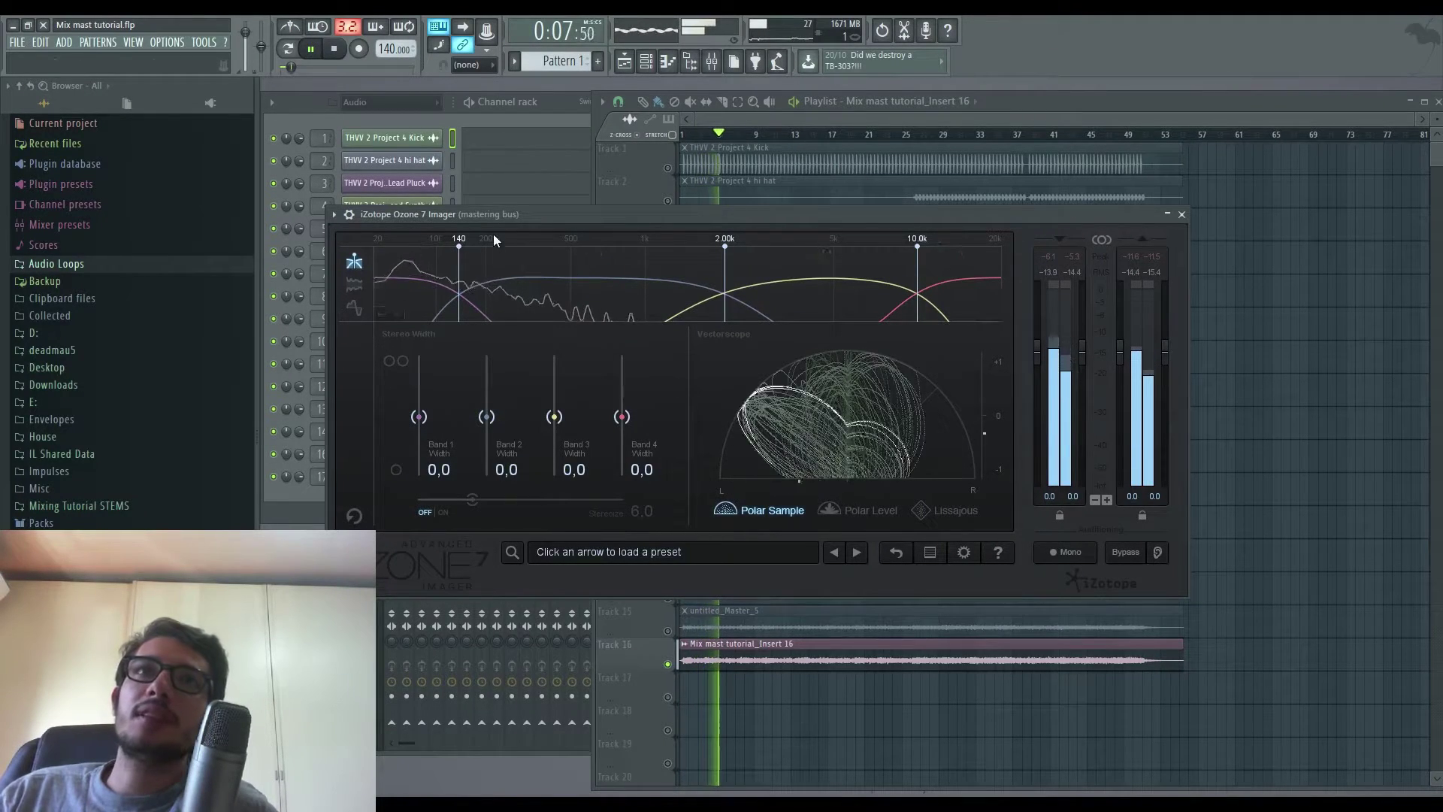
pyautogui.moveTo(459, 252); pyautogui.dragTo(486, 252)
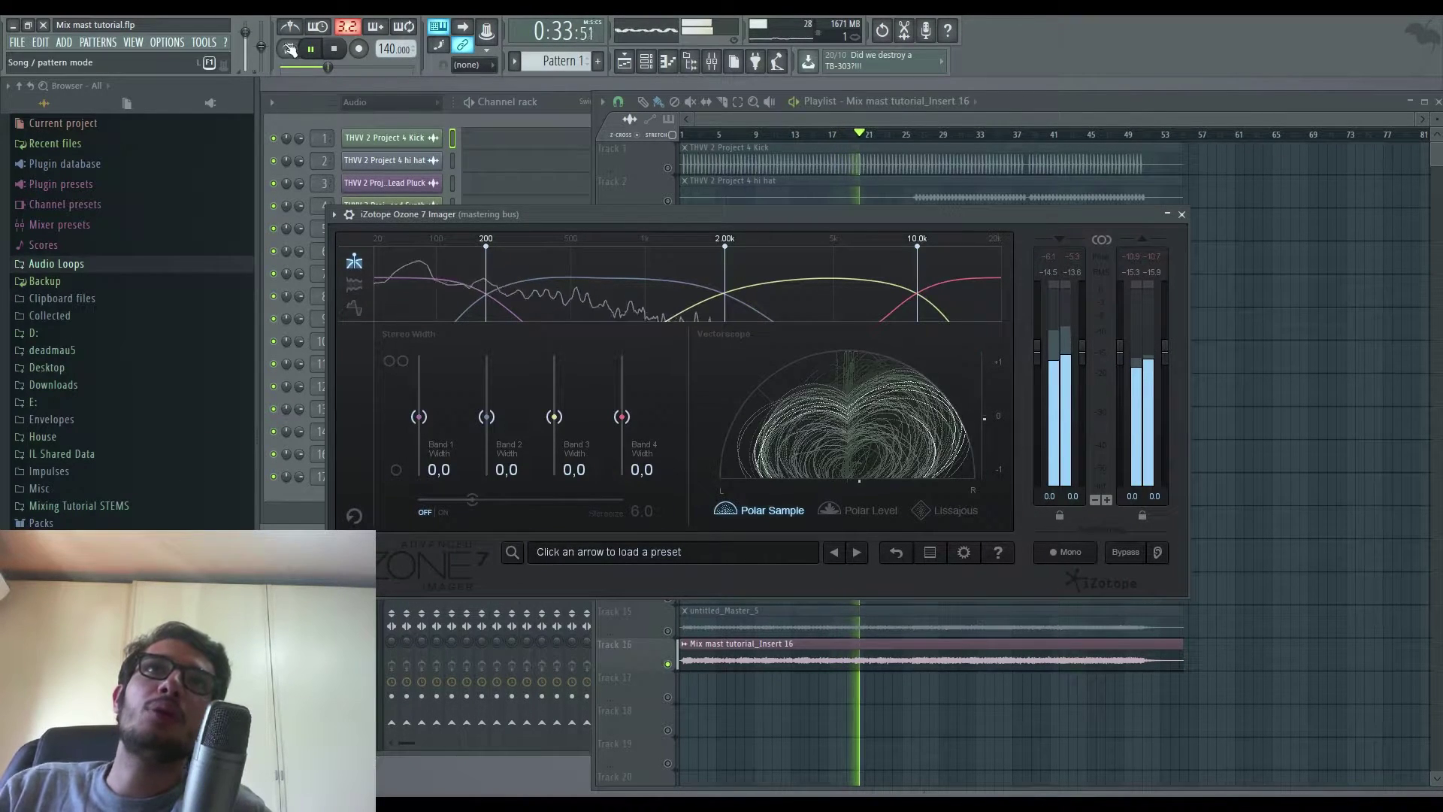
# - Play the song from the start and set the Imager's Band 1 width to -100, keeping the Polar Sample vectorscope
pyautogui.press('space')
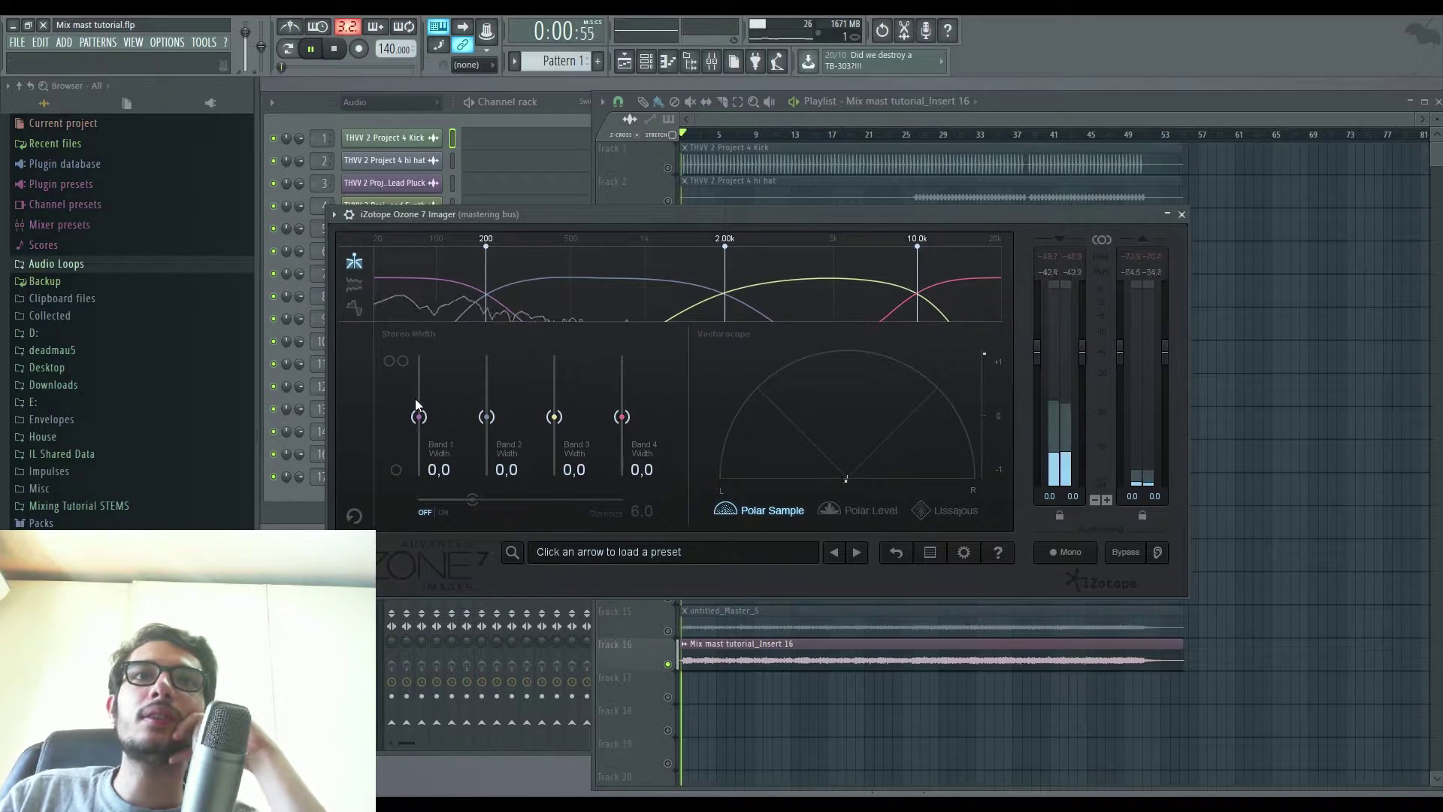
pyautogui.click(830, 511)
pyautogui.click(772, 511)
pyautogui.moveTo(421, 416); pyautogui.dragTo(422, 478)
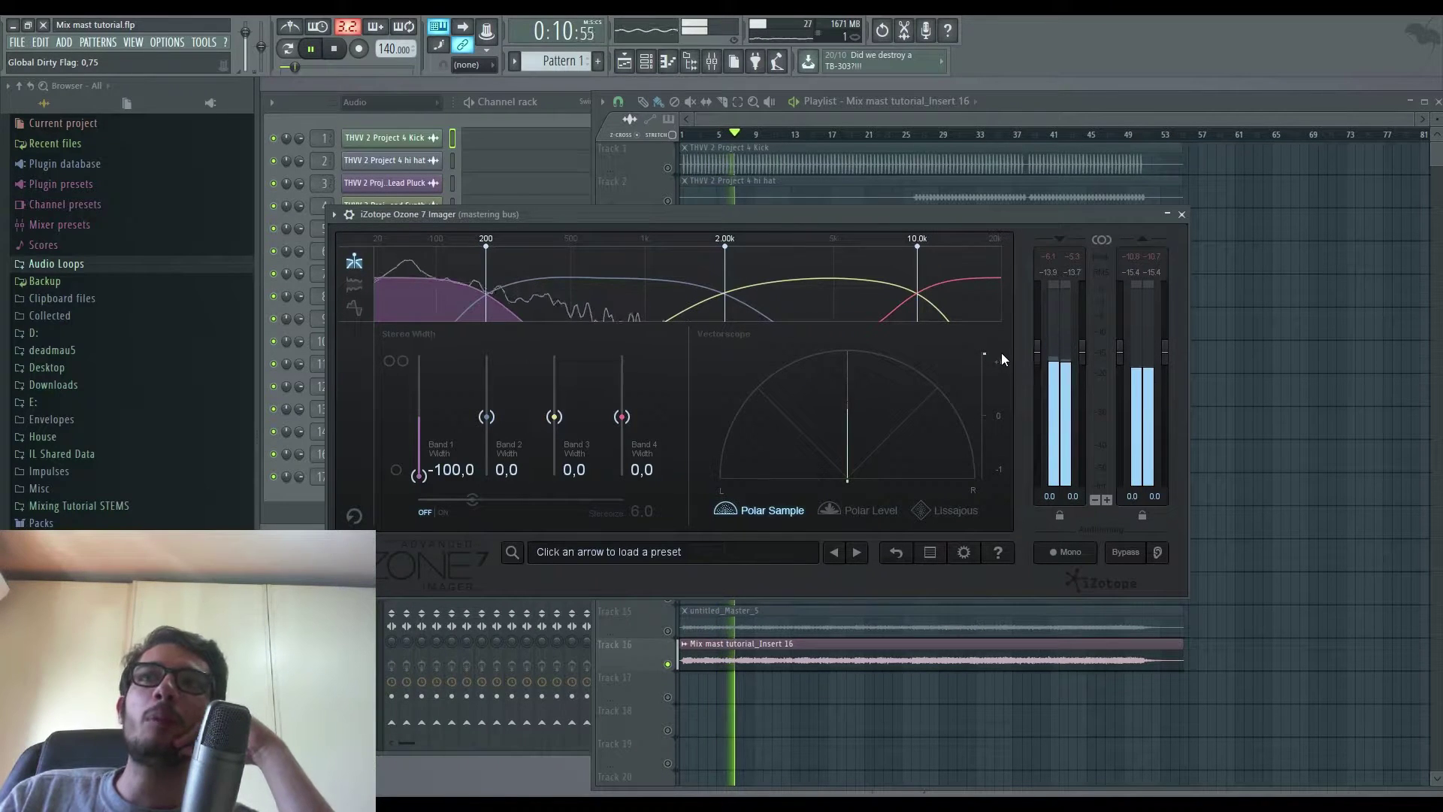
# - Set the Imager's Band 2 width to -54.4 while the song plays, comparing the Polar Level and Polar Sample vectorscopes, and stop playback
pyautogui.click(335, 49)
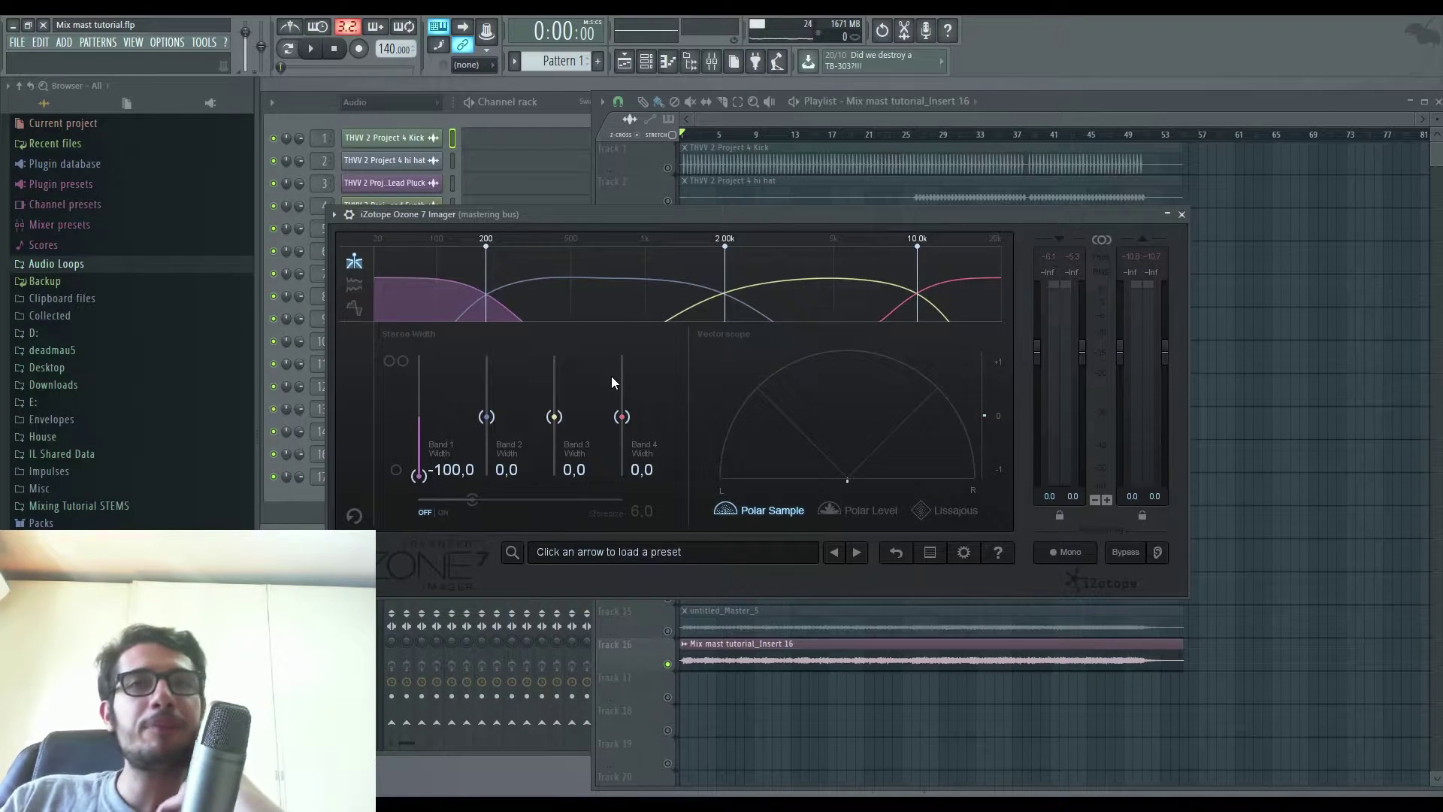
pyautogui.moveTo(610, 251)
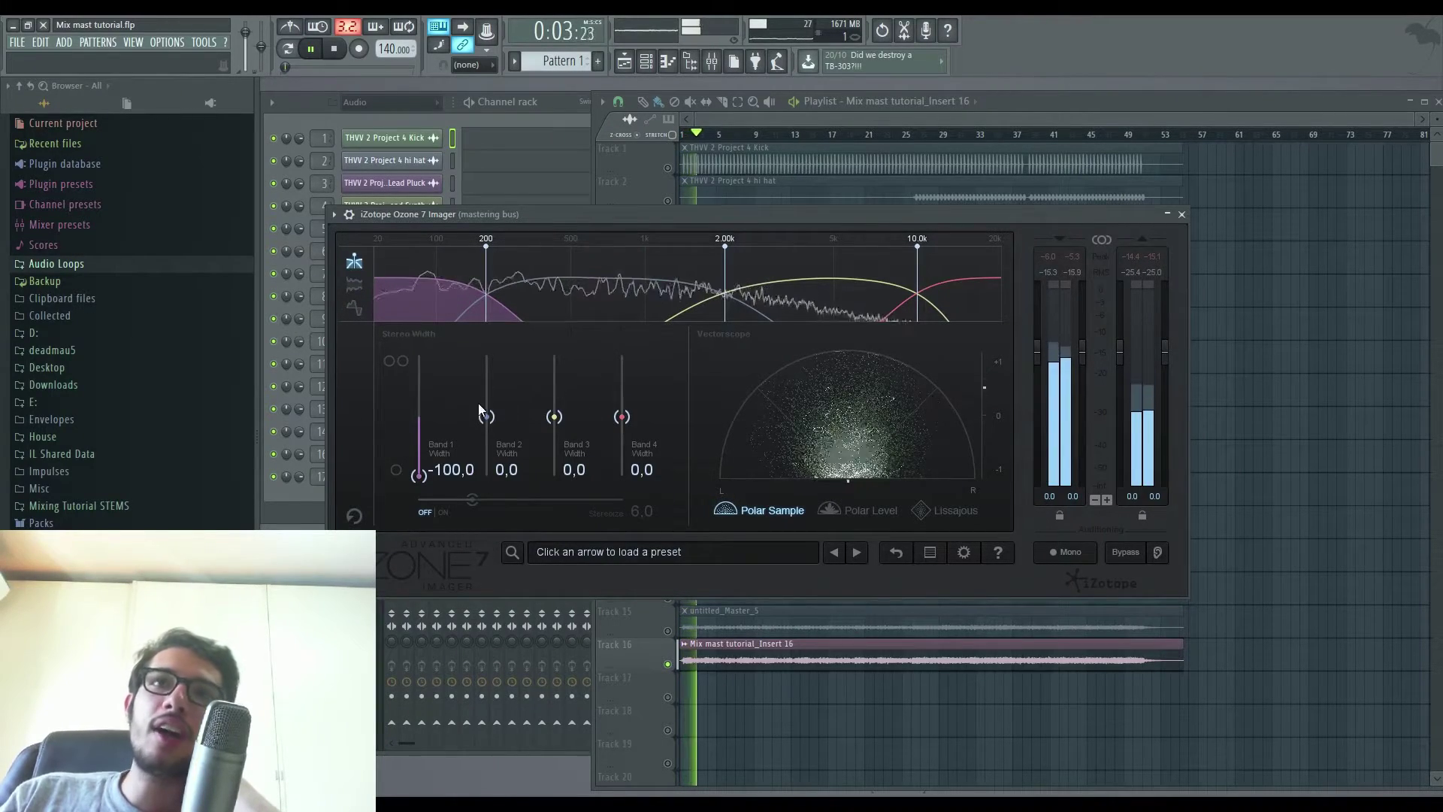
pyautogui.moveTo(489, 417); pyautogui.dragTo(490, 441)
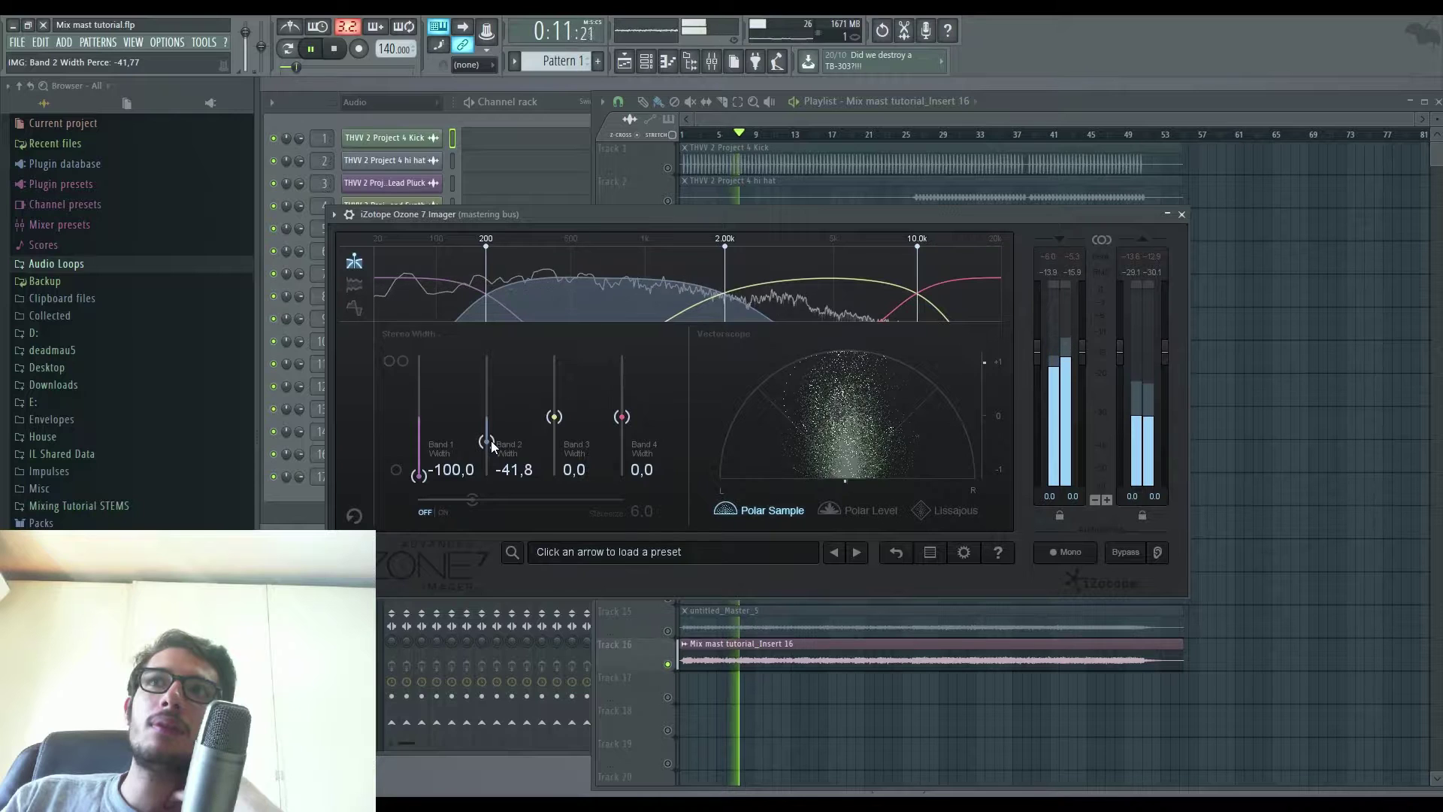
pyautogui.click(840, 515)
pyautogui.click(768, 510)
pyautogui.moveTo(490, 444); pyautogui.dragTo(485, 451)
pyautogui.click(334, 49)
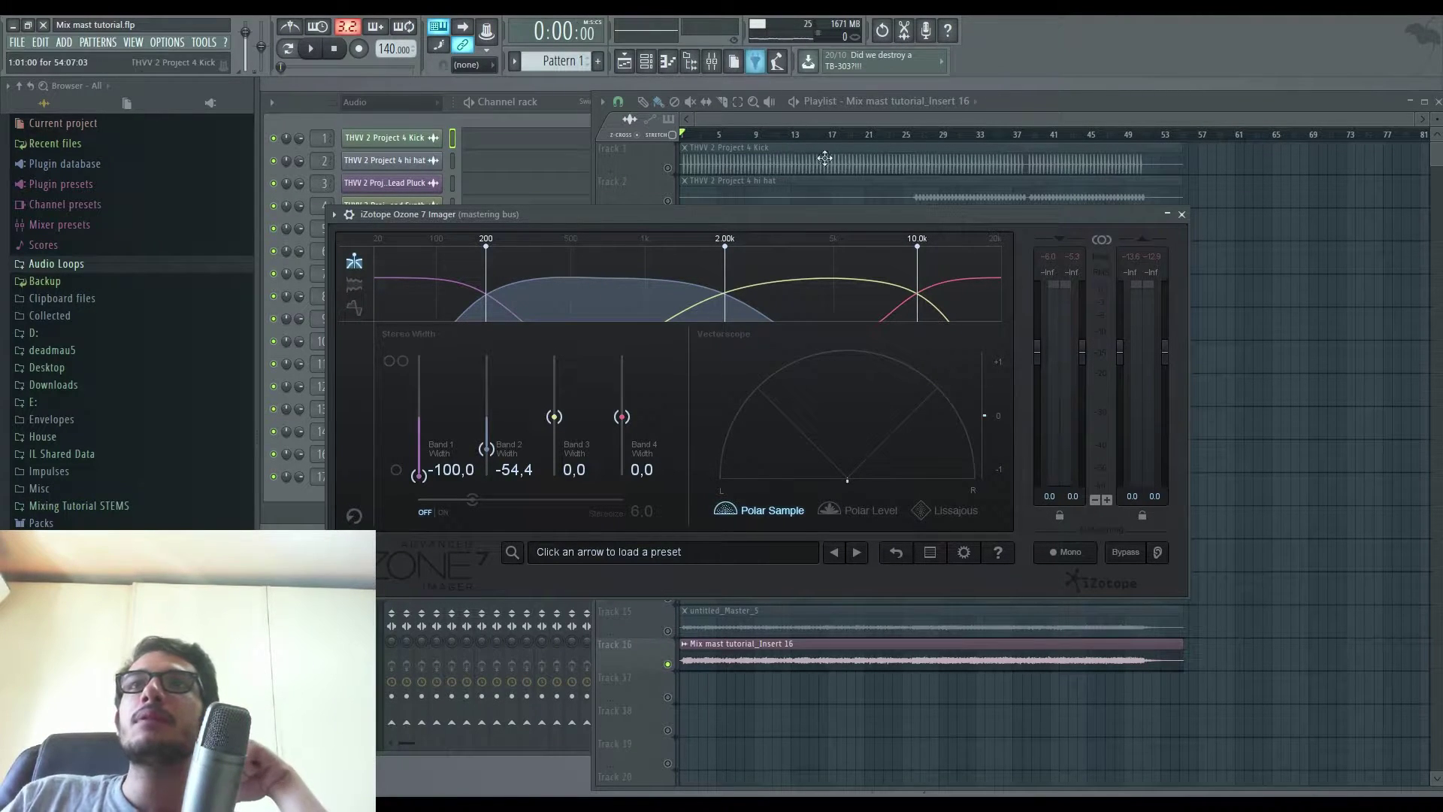
pyautogui.click(828, 254)
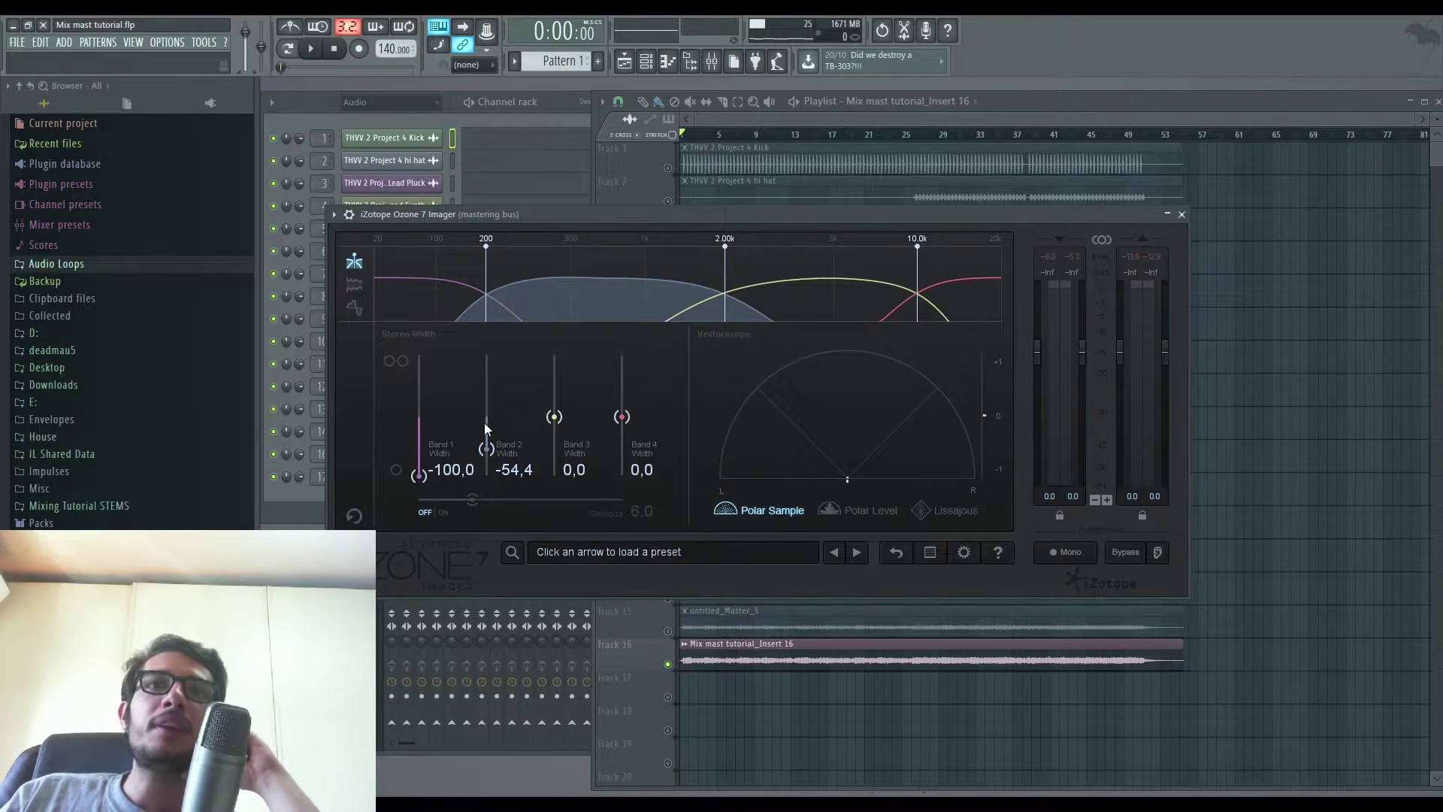
# - Try Band 3's width at its extremes of 100 and -100, and reset it to 0
pyautogui.moveTo(554, 416); pyautogui.dragTo(558, 339)
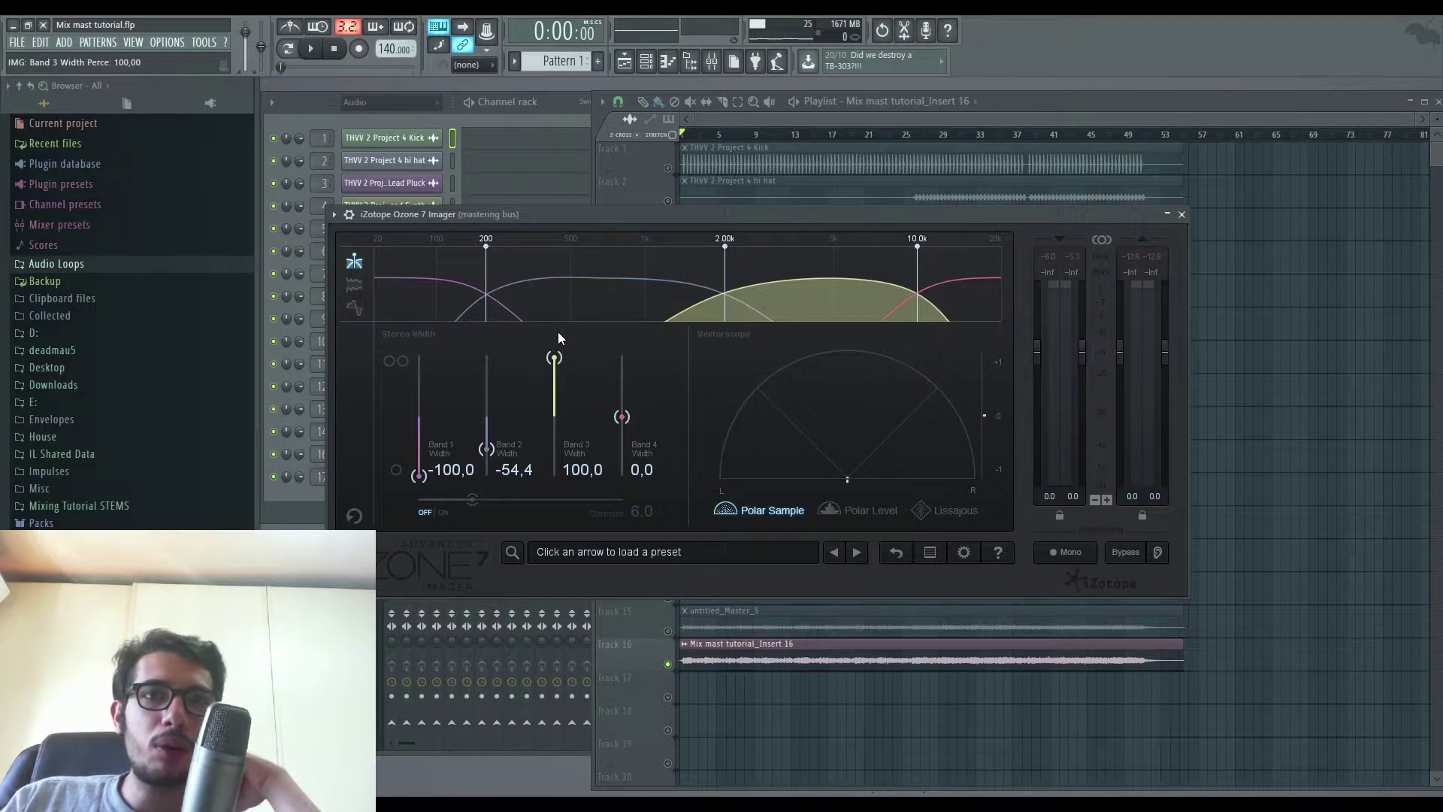
pyautogui.moveTo(559, 333); pyautogui.dragTo(556, 500)
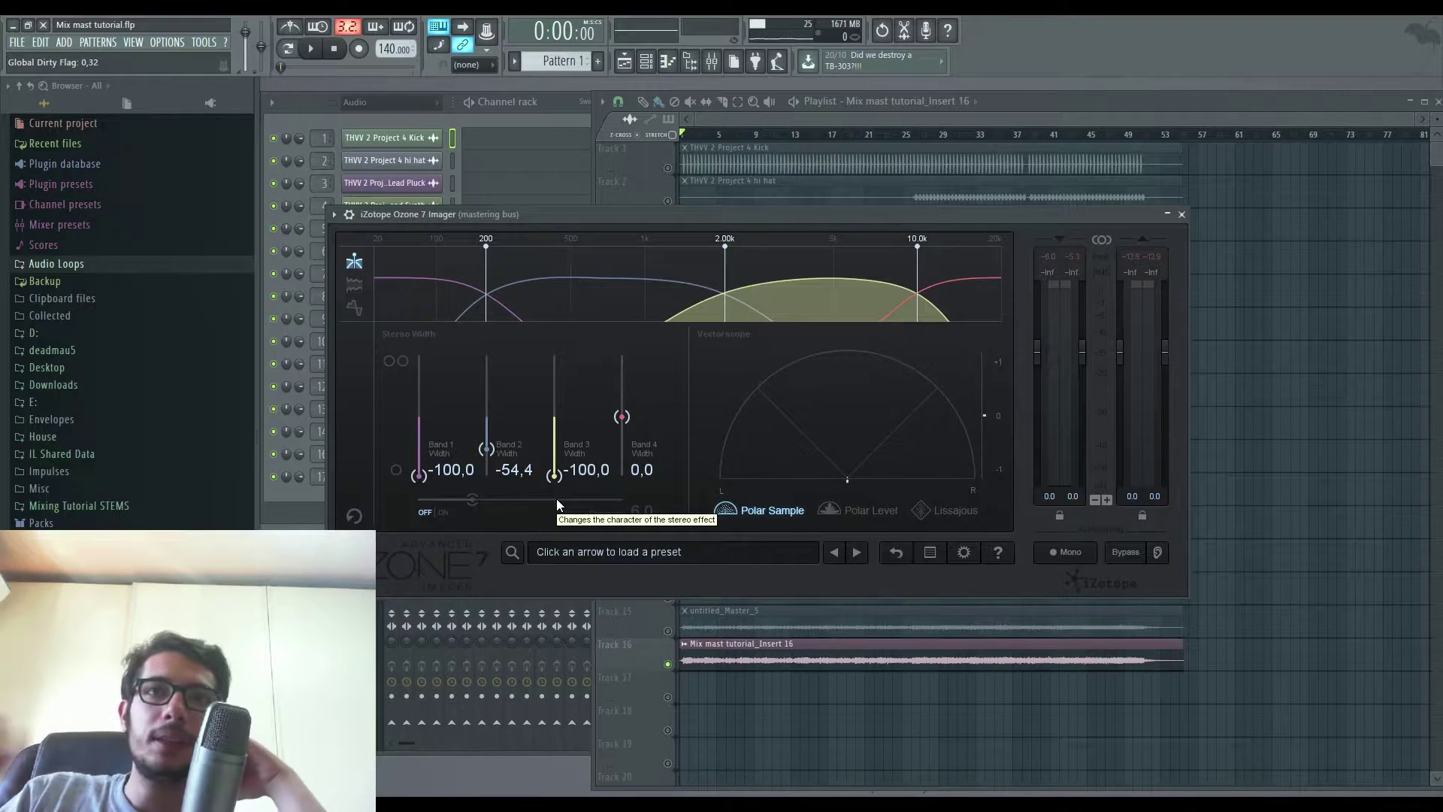
pyautogui.keyDown('alt'); pyautogui.click(554, 481); pyautogui.keyUp('alt')
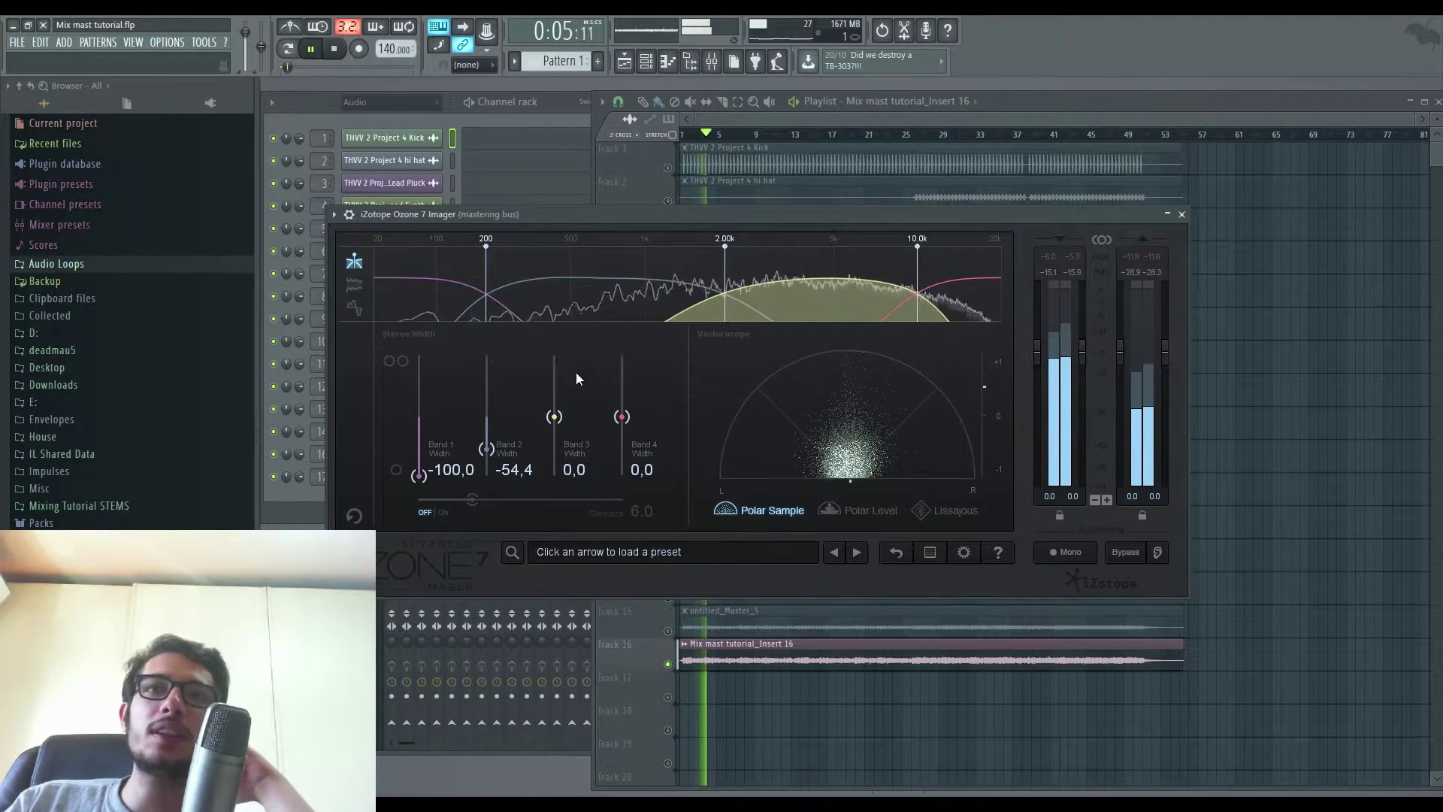
# - Set the Band 3 width to -44.3 and the Band 4 width to -12.7 while playing the song from the start
pyautogui.moveTo(555, 415); pyautogui.dragTo(557, 439)
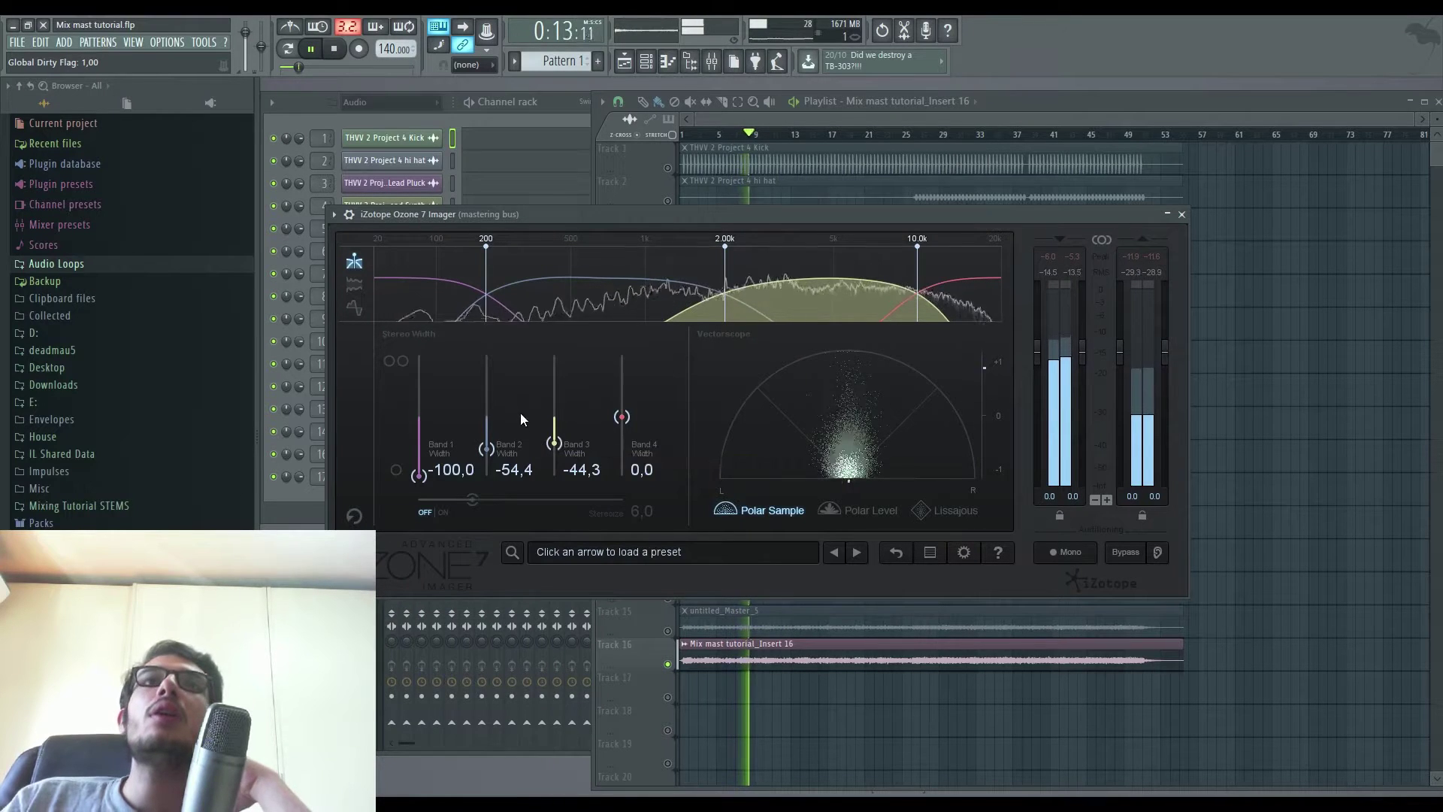
pyautogui.press('space')
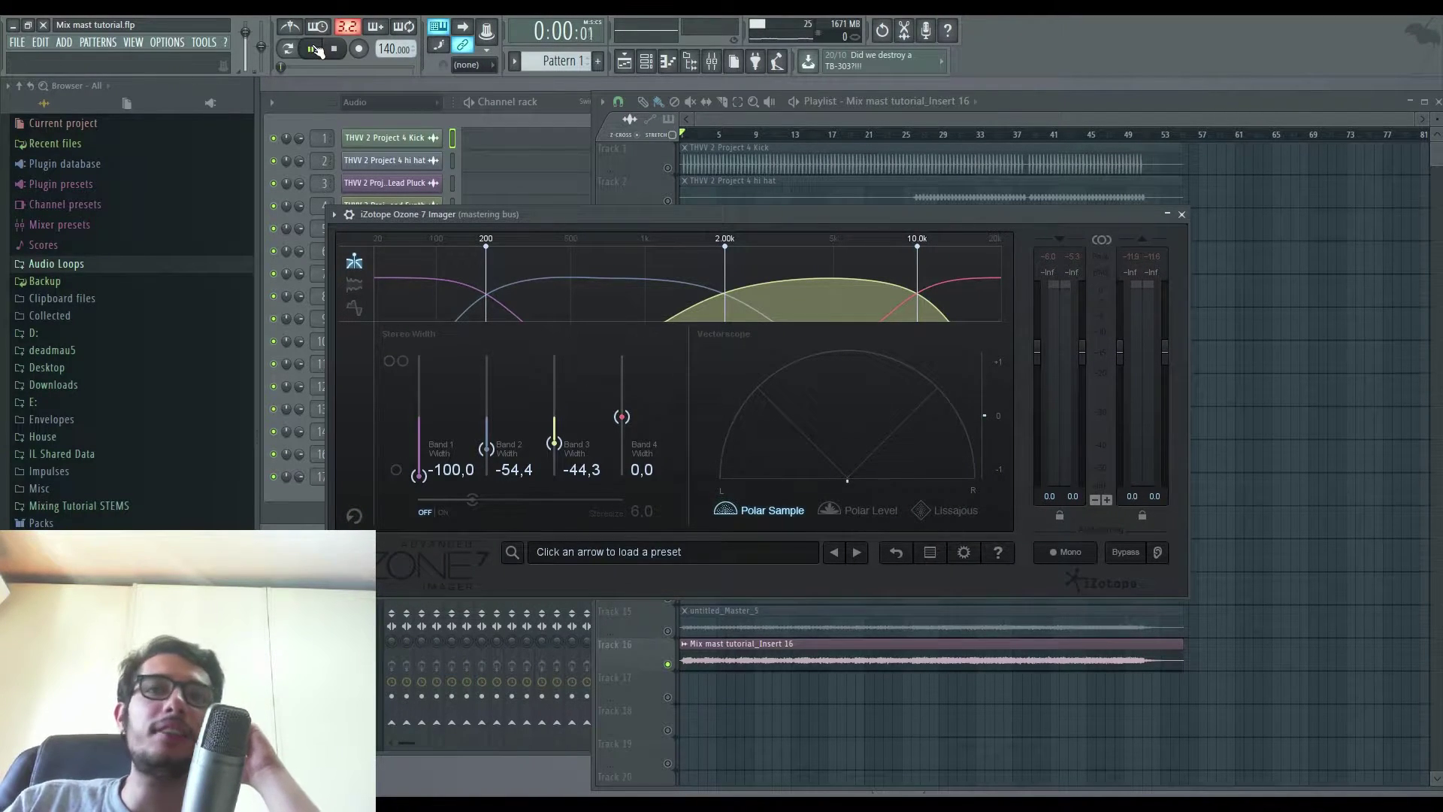
pyautogui.moveTo(621, 417); pyautogui.dragTo(621, 429)
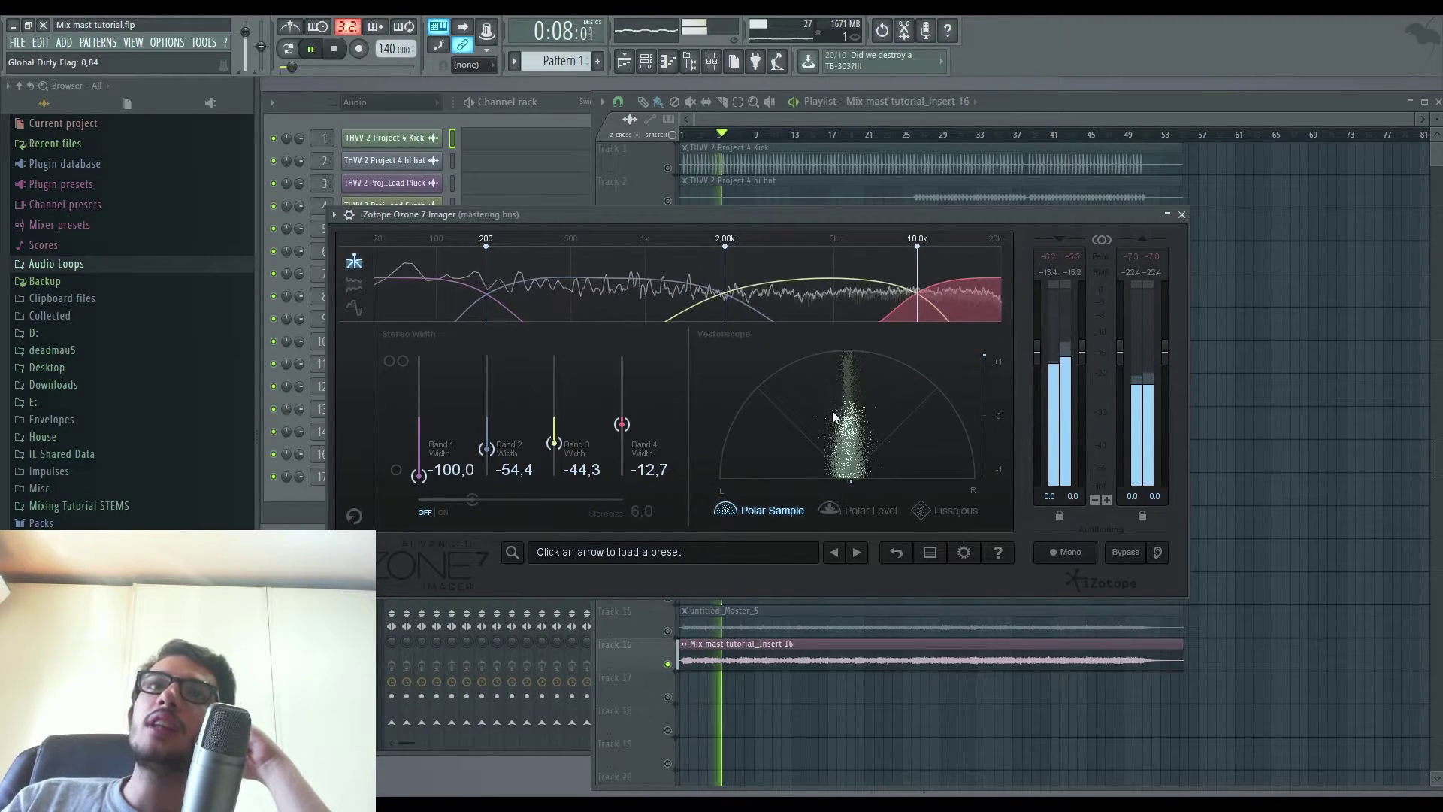
# - With the Polar Level vectorscope, set the Band 3 width to -19.0 and the Band 2 width to -22.8 during playback, and stop the song
pyautogui.click(825, 512)
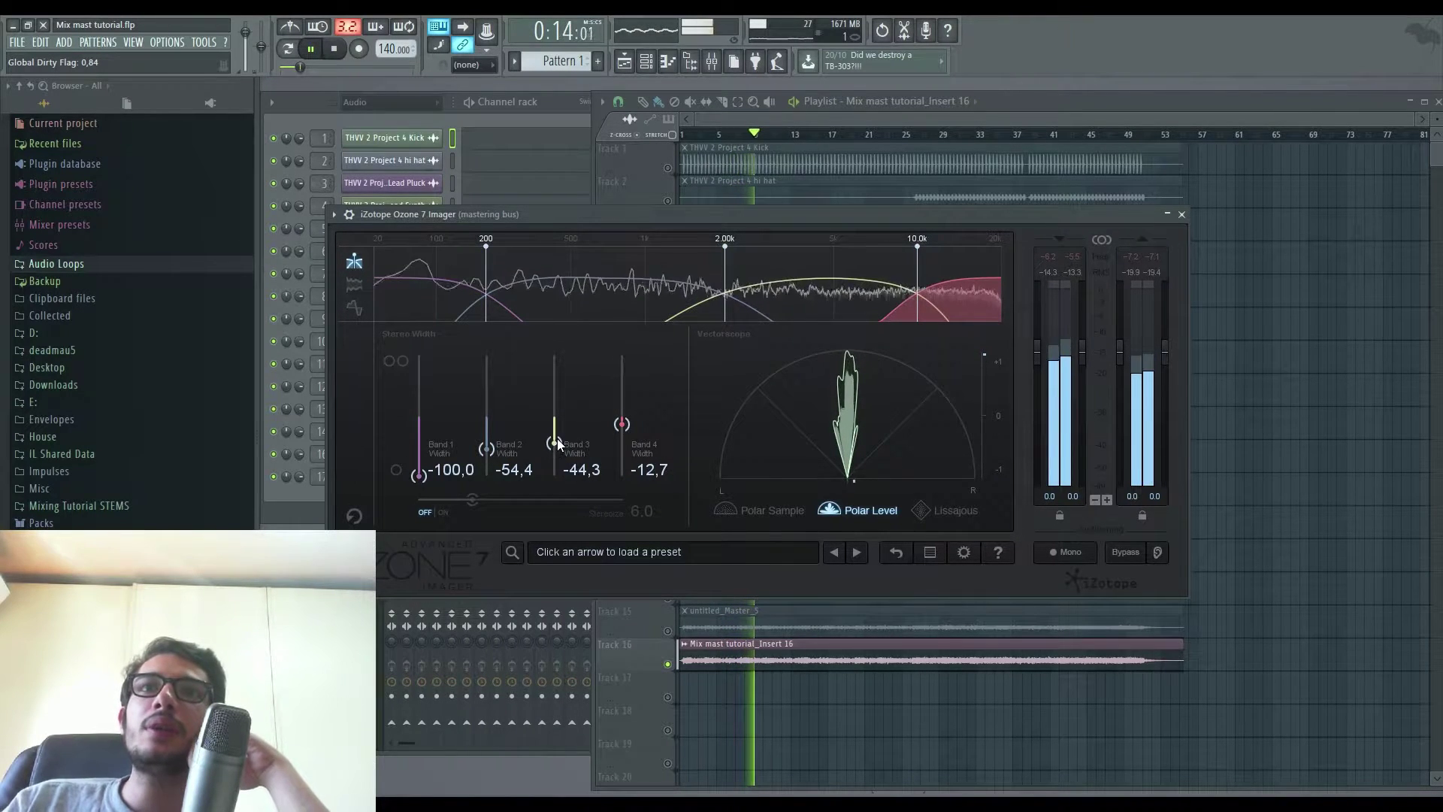
pyautogui.moveTo(557, 449); pyautogui.dragTo(555, 426)
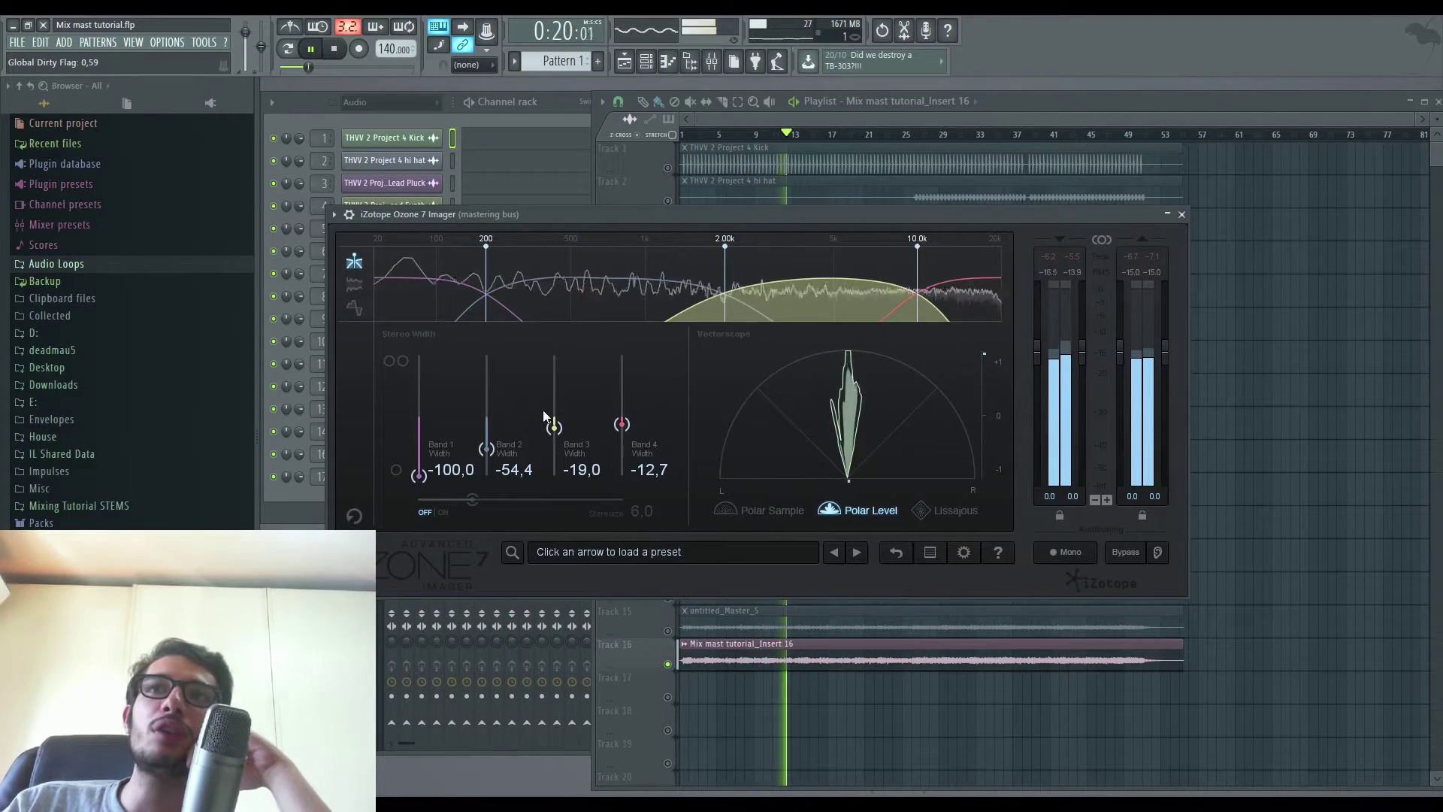
pyautogui.moveTo(489, 449); pyautogui.dragTo(500, 440)
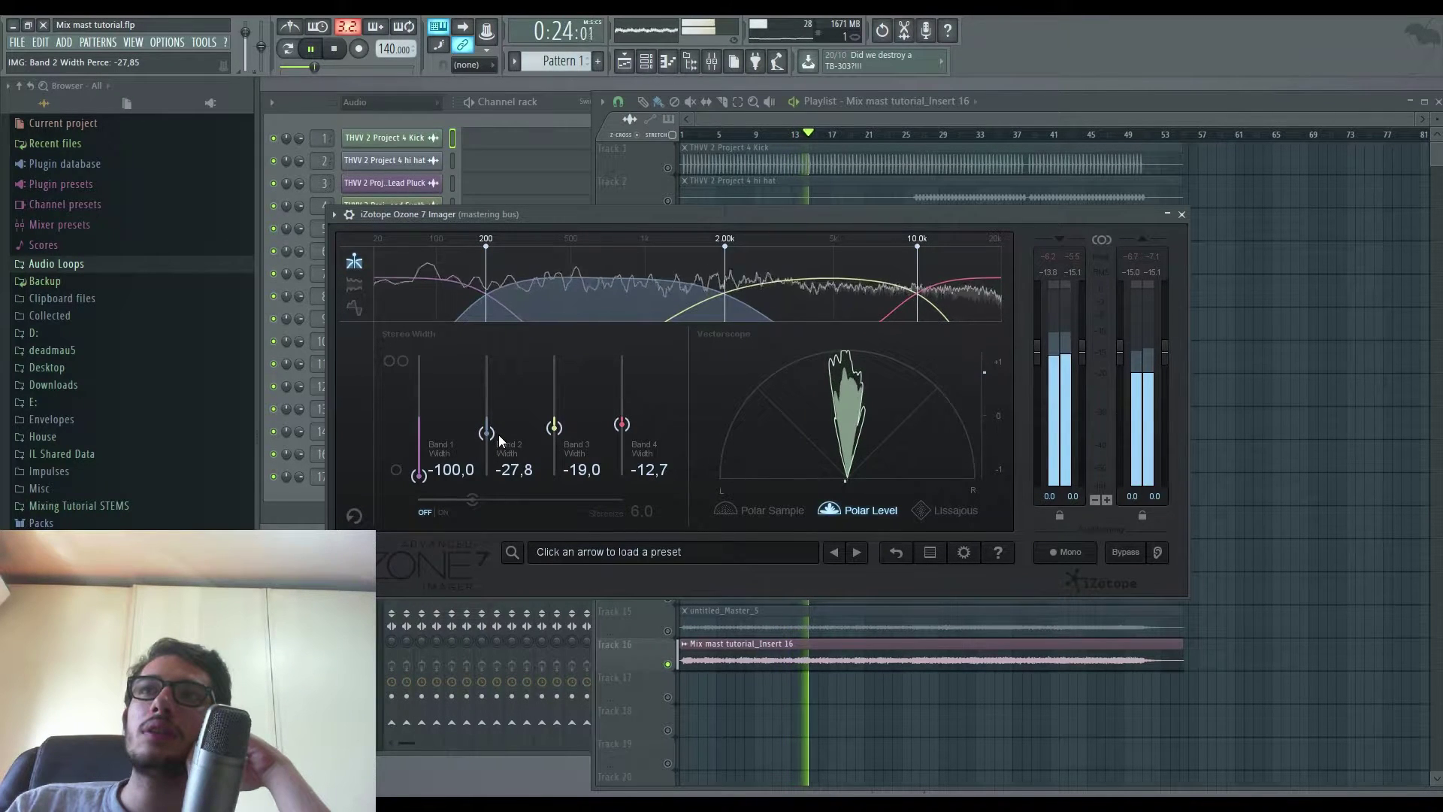
pyautogui.moveTo(497, 439); pyautogui.dragTo(495, 431)
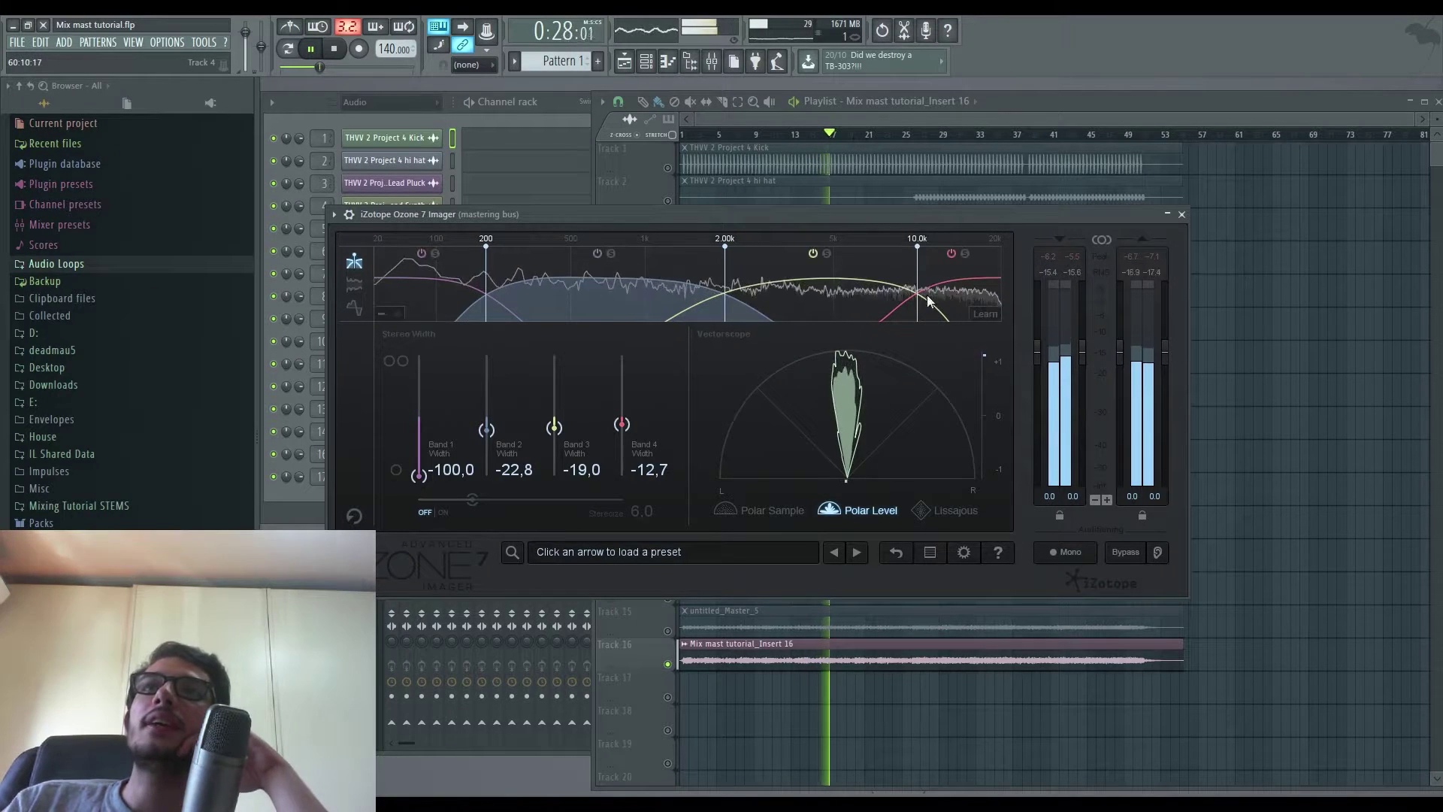
pyautogui.click(334, 48)
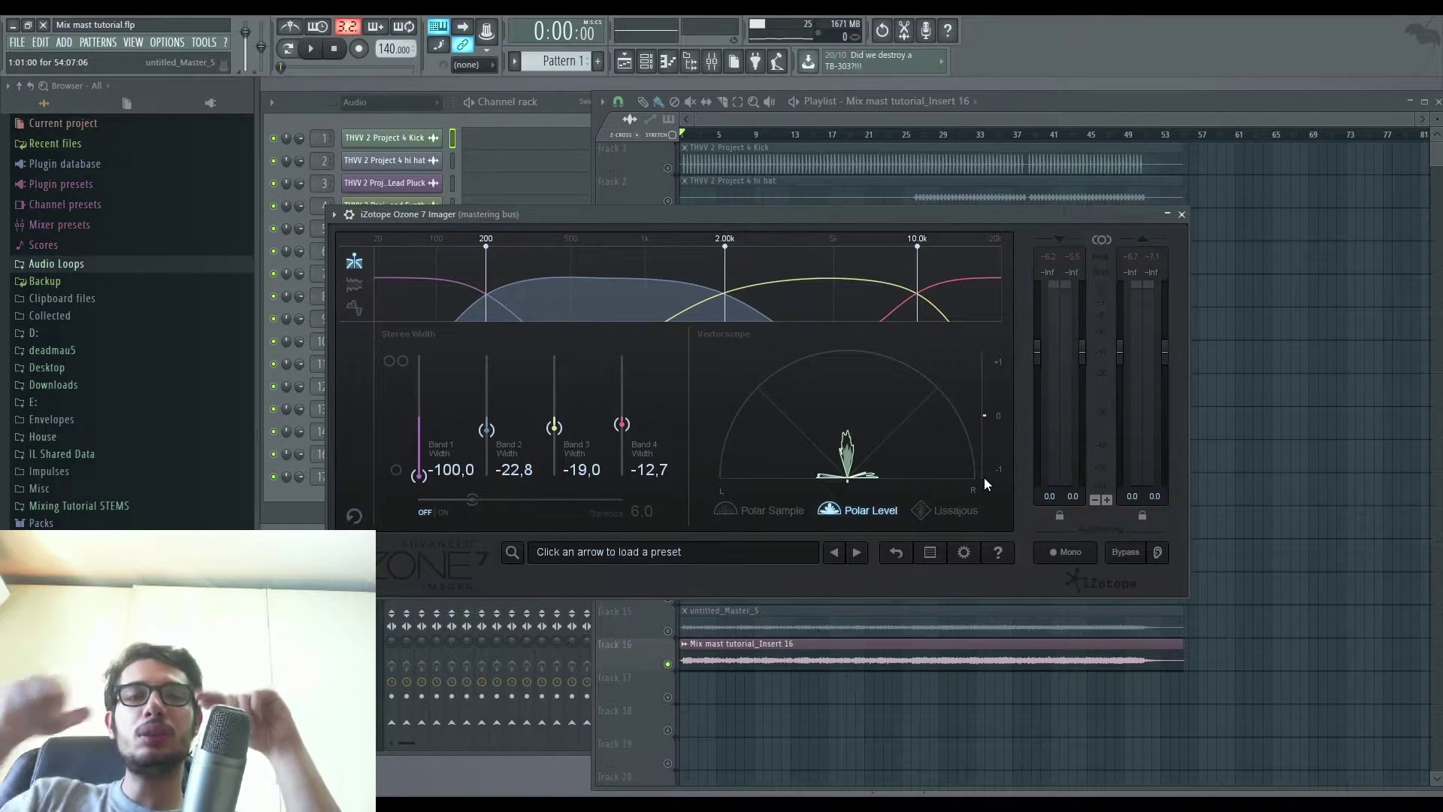
# - Switch to Paint and widen the blank canvas to more than twice its width
pyautogui.press('super')
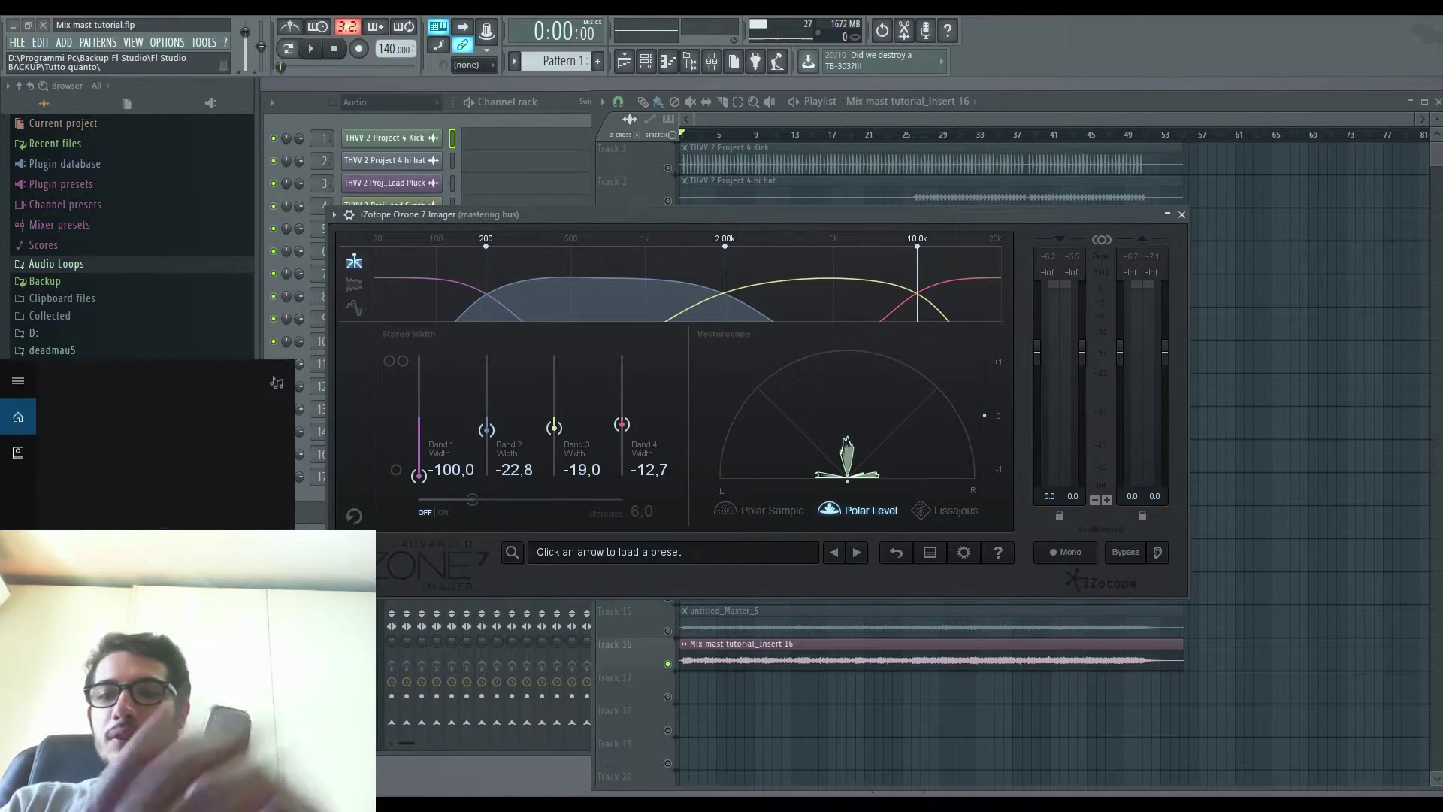
pyautogui.write('paint')
pyautogui.press('Return')
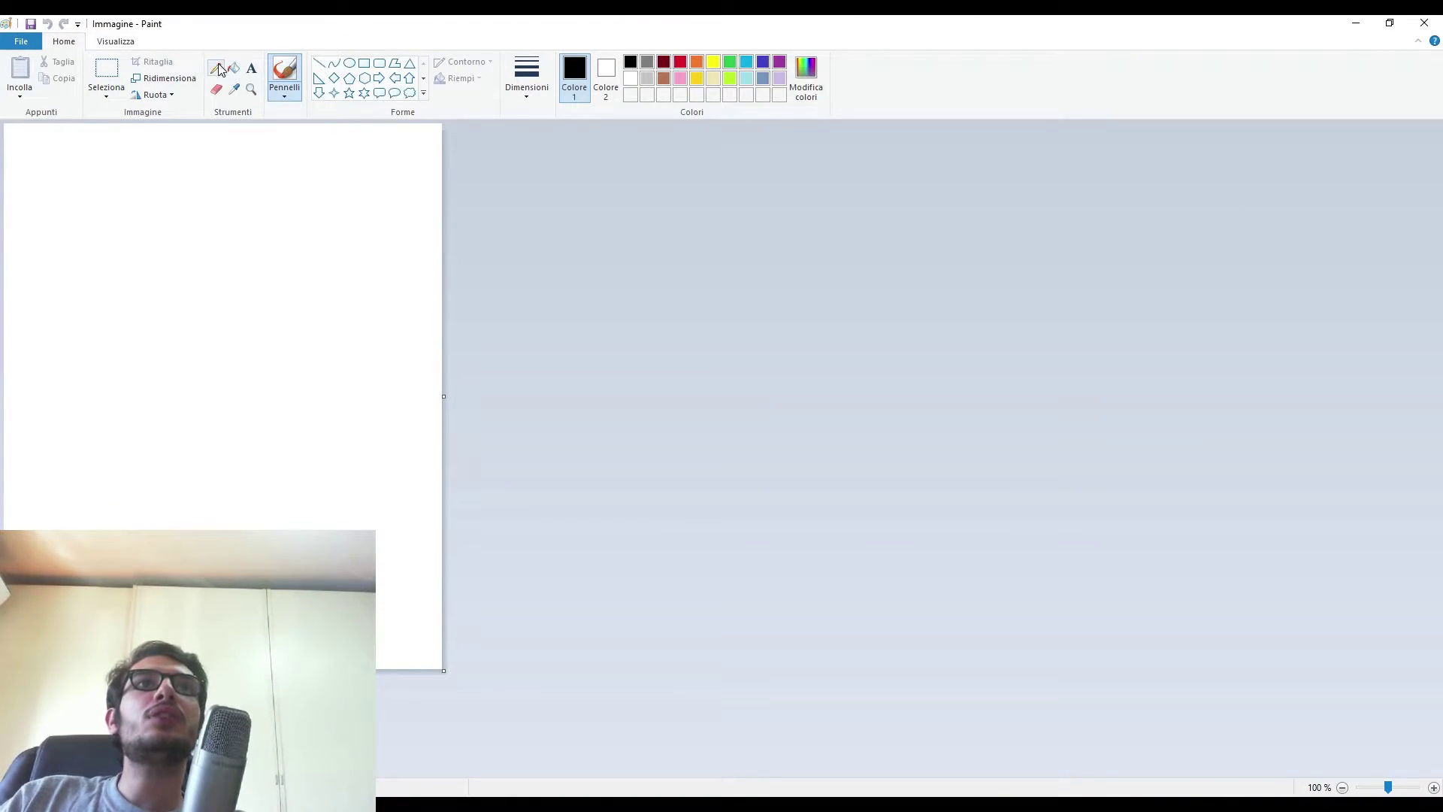
pyautogui.moveTo(444, 670); pyautogui.dragTo(1157, 670)
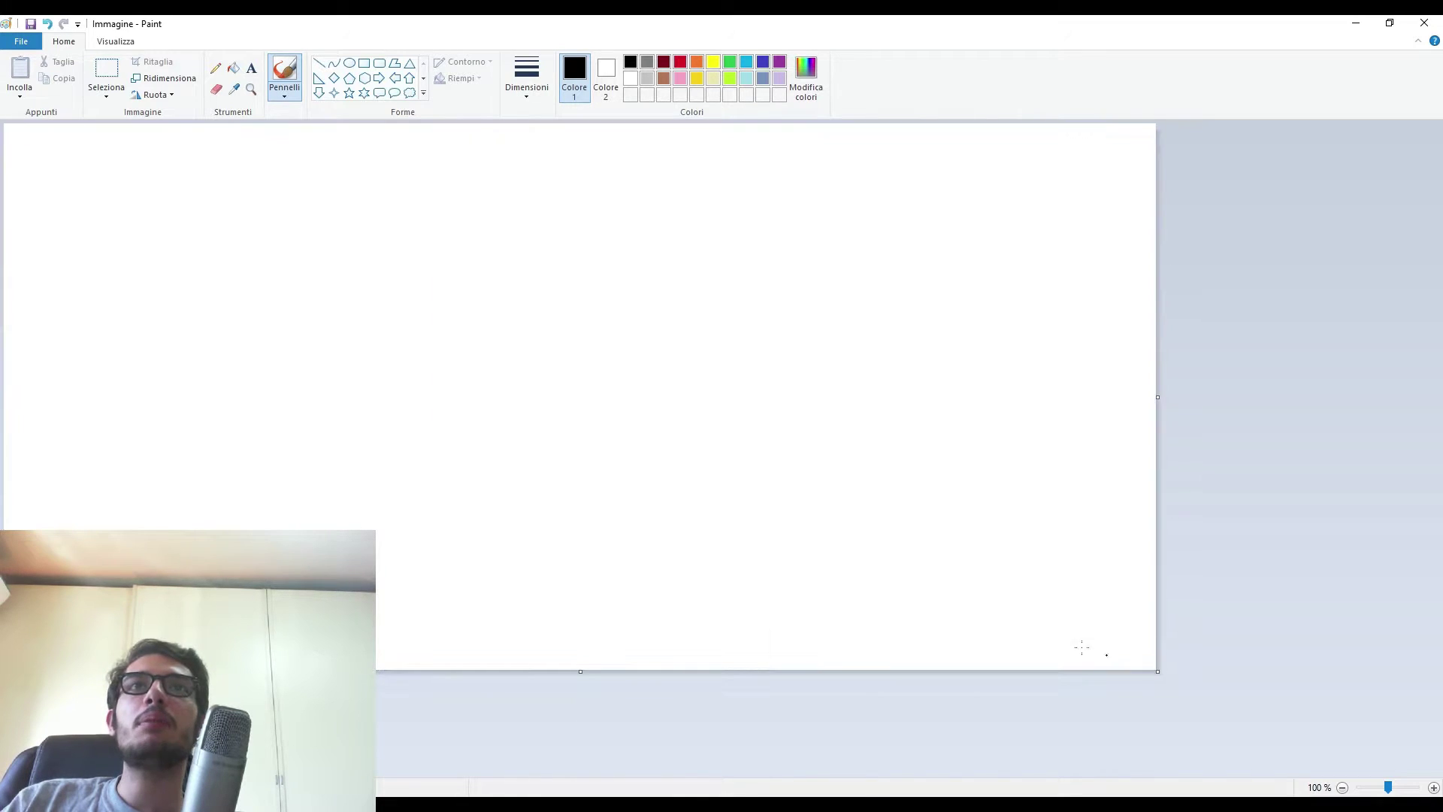
# - Draw a pair of crossing straight lines, one vertical and one horizontal, as graph axes
pyautogui.click(319, 63)
pyautogui.moveTo(367, 209); pyautogui.dragTo(371, 527)
pyautogui.moveTo(248, 406); pyautogui.dragTo(614, 406)
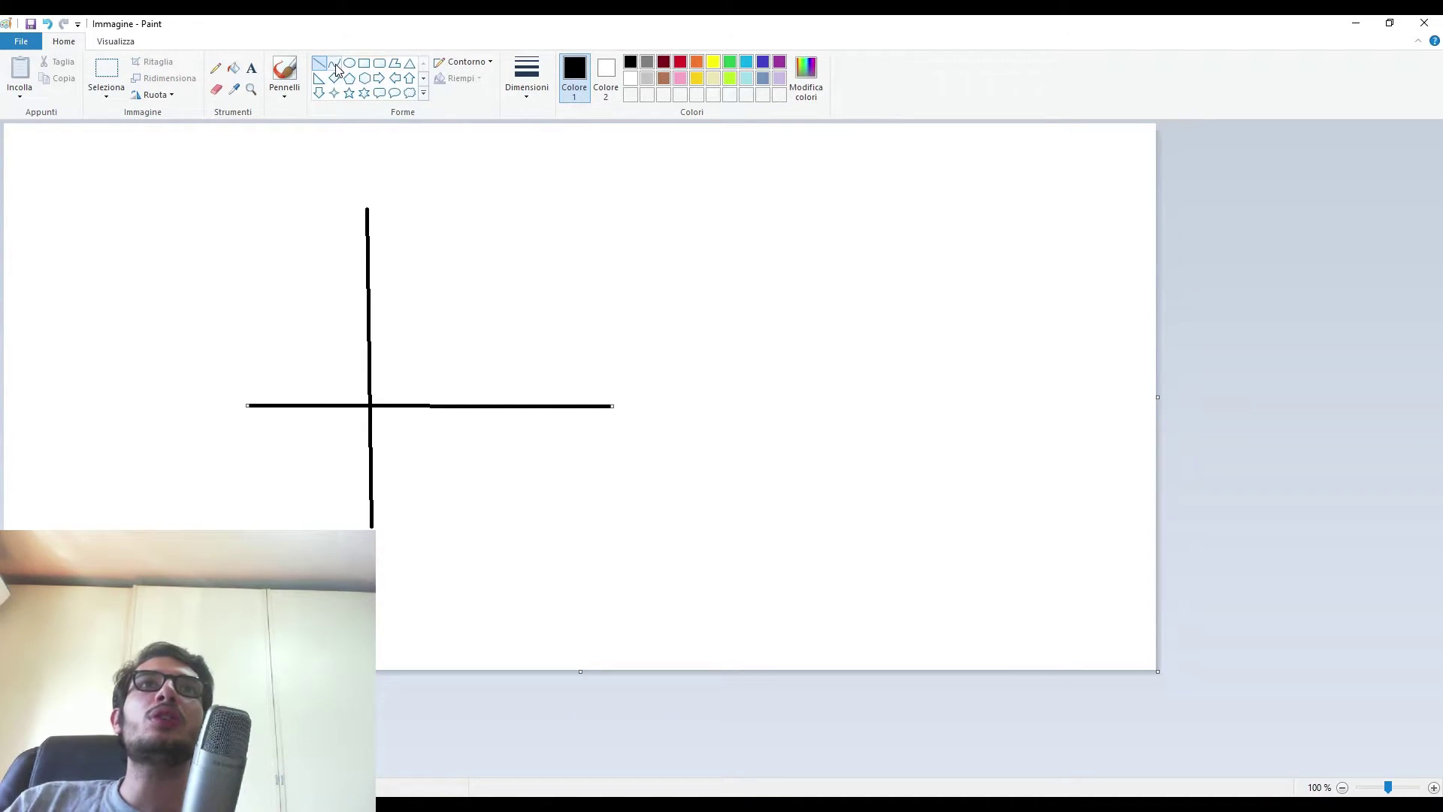
# - Brush one sine wave cycle along the horizontal axis and label its peak +1, its crossing 0 and its trough -1
pyautogui.click(284, 75)
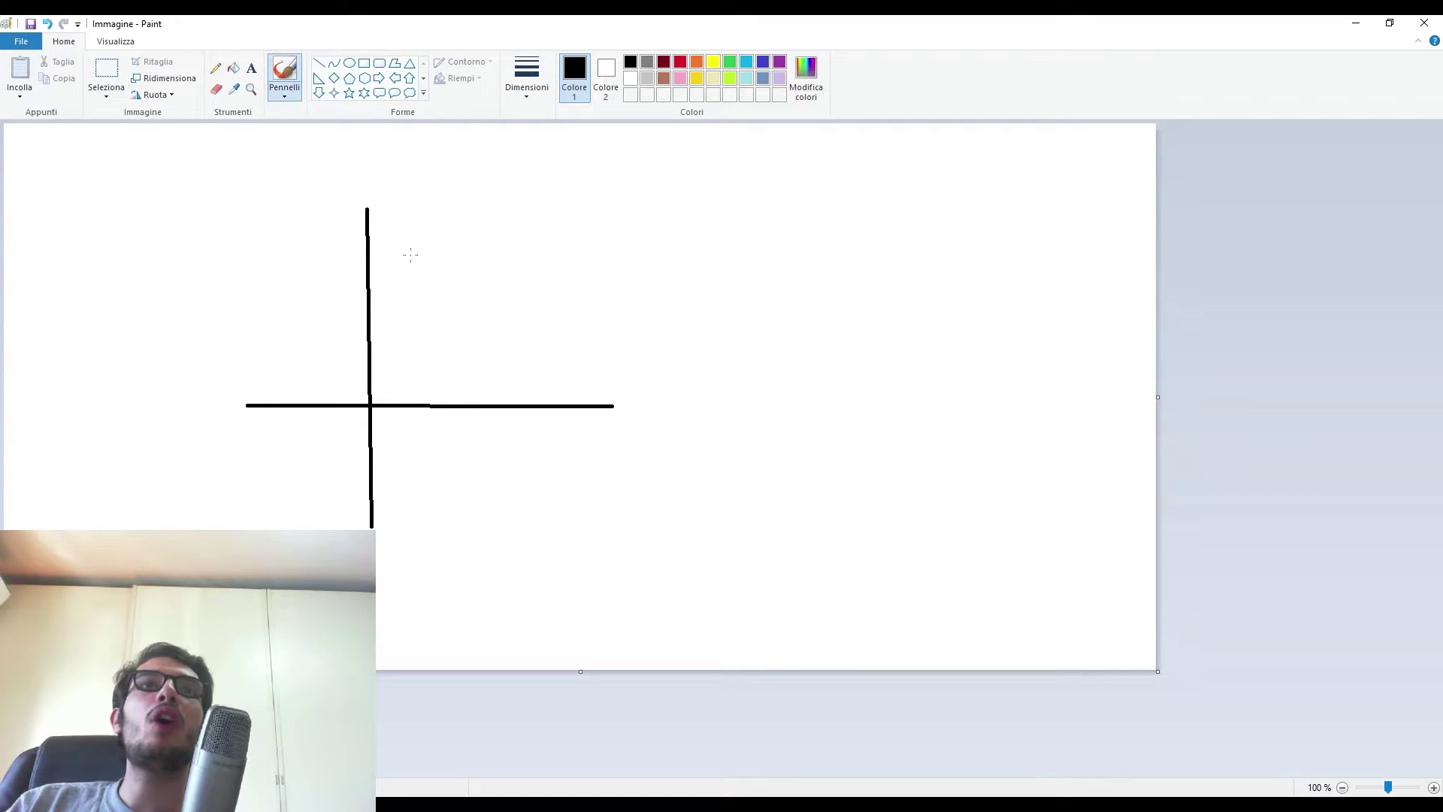
pyautogui.moveTo(373, 399)
pyautogui.mouseDown()
pyautogui.moveTo(411, 354)
pyautogui.moveTo(469, 409)
pyautogui.mouseUp()
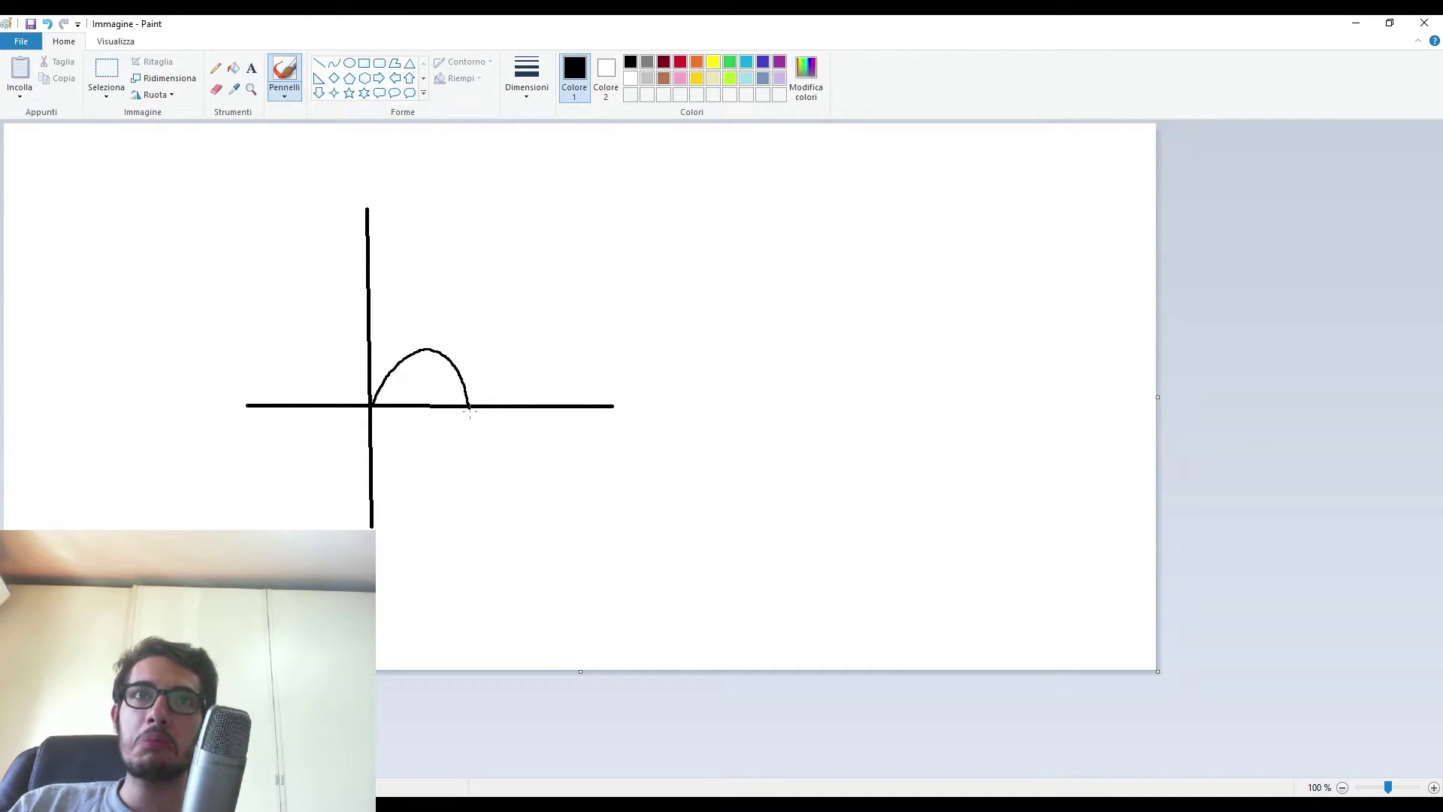
pyautogui.moveTo(524, 451)
pyautogui.mouseDown()
pyautogui.moveTo(563, 436)
pyautogui.moveTo(576, 361)
pyautogui.mouseUp()
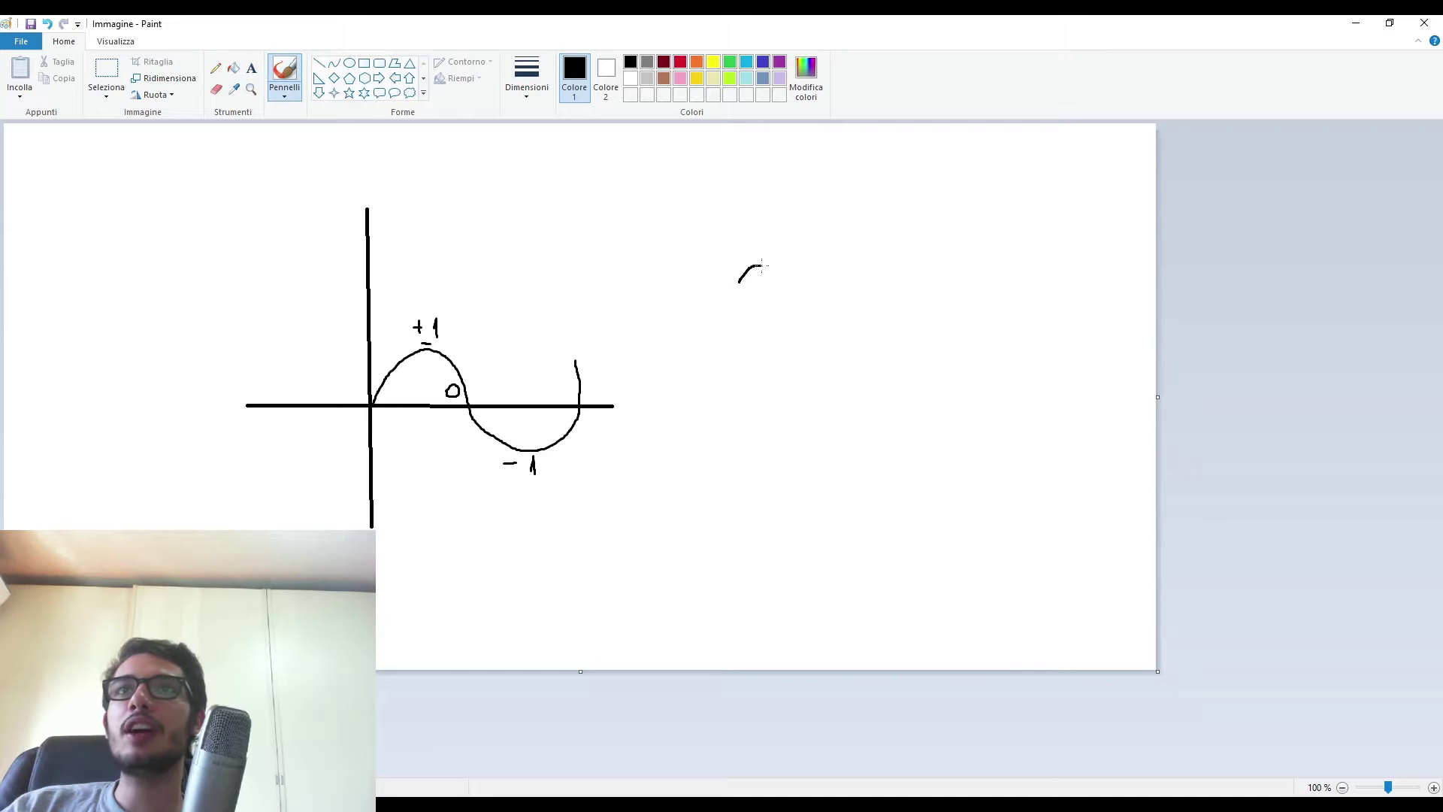
# - Brush two small in-phase waves, one above the other, beside the graph and circle the pair
pyautogui.moveTo(781, 281); pyautogui.dragTo(806, 264)
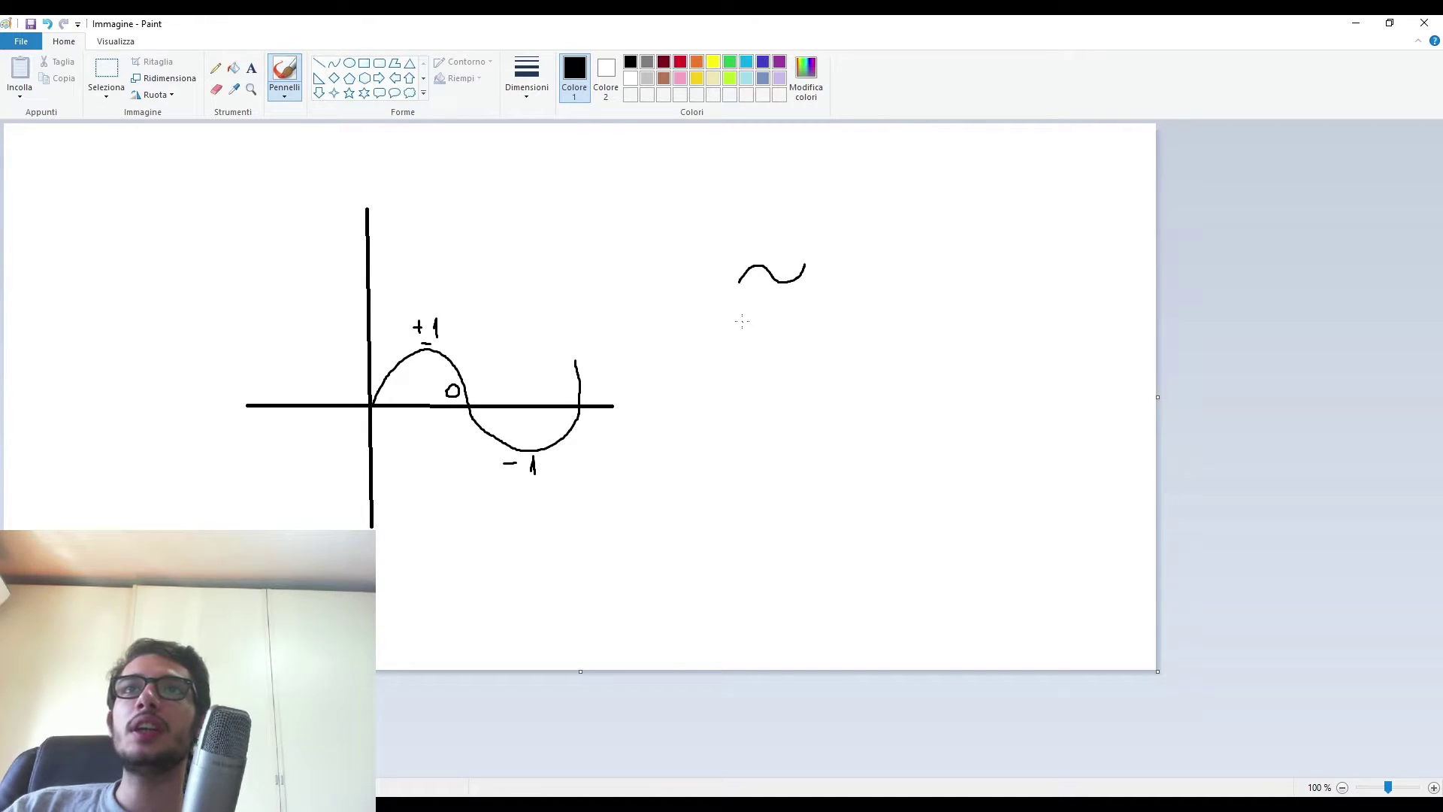
pyautogui.moveTo(800, 312); pyautogui.dragTo(806, 301)
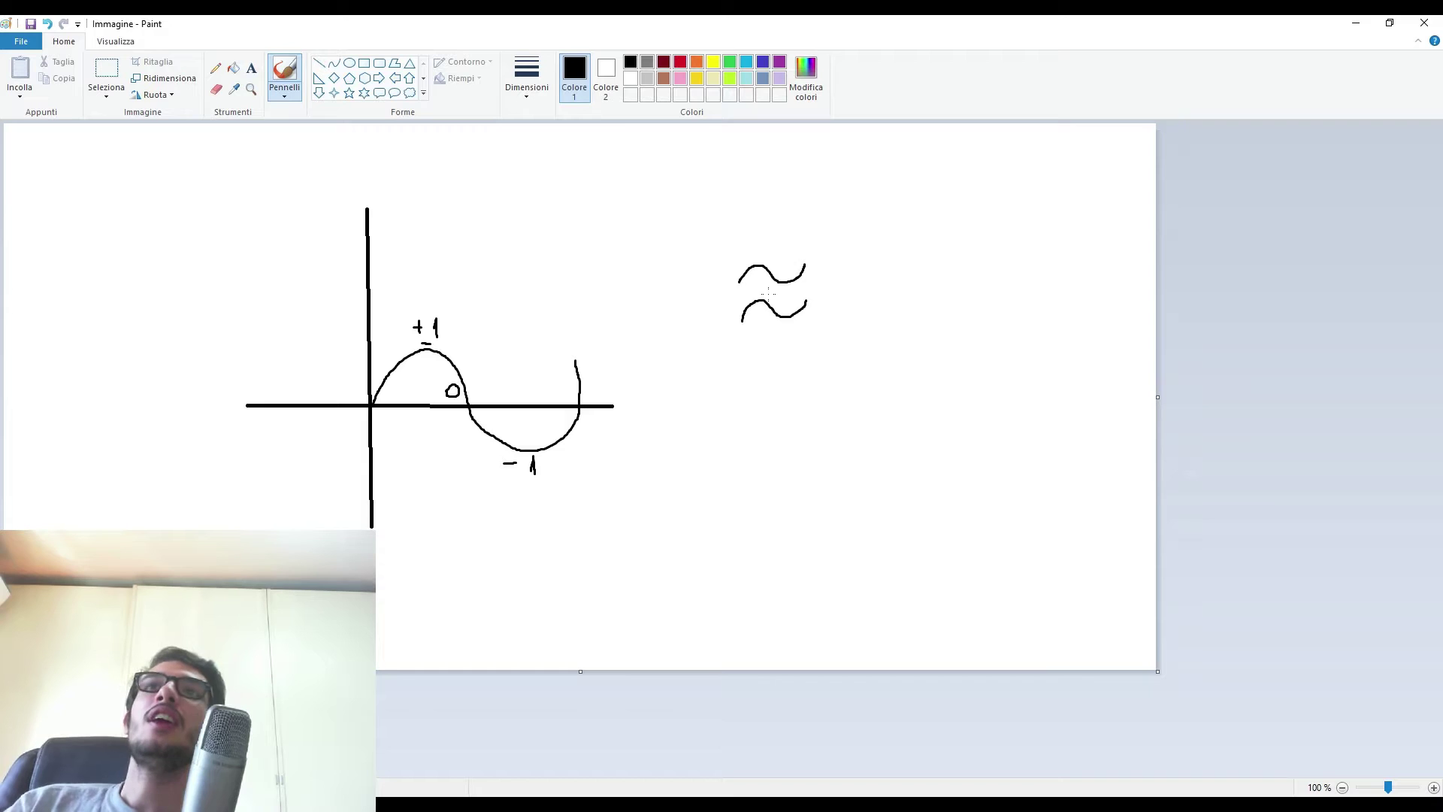
pyautogui.moveTo(735, 260)
pyautogui.mouseDown()
pyautogui.moveTo(740, 343)
pyautogui.moveTo(857, 260)
pyautogui.moveTo(765, 247)
pyautogui.moveTo(699, 271)
pyautogui.mouseUp()
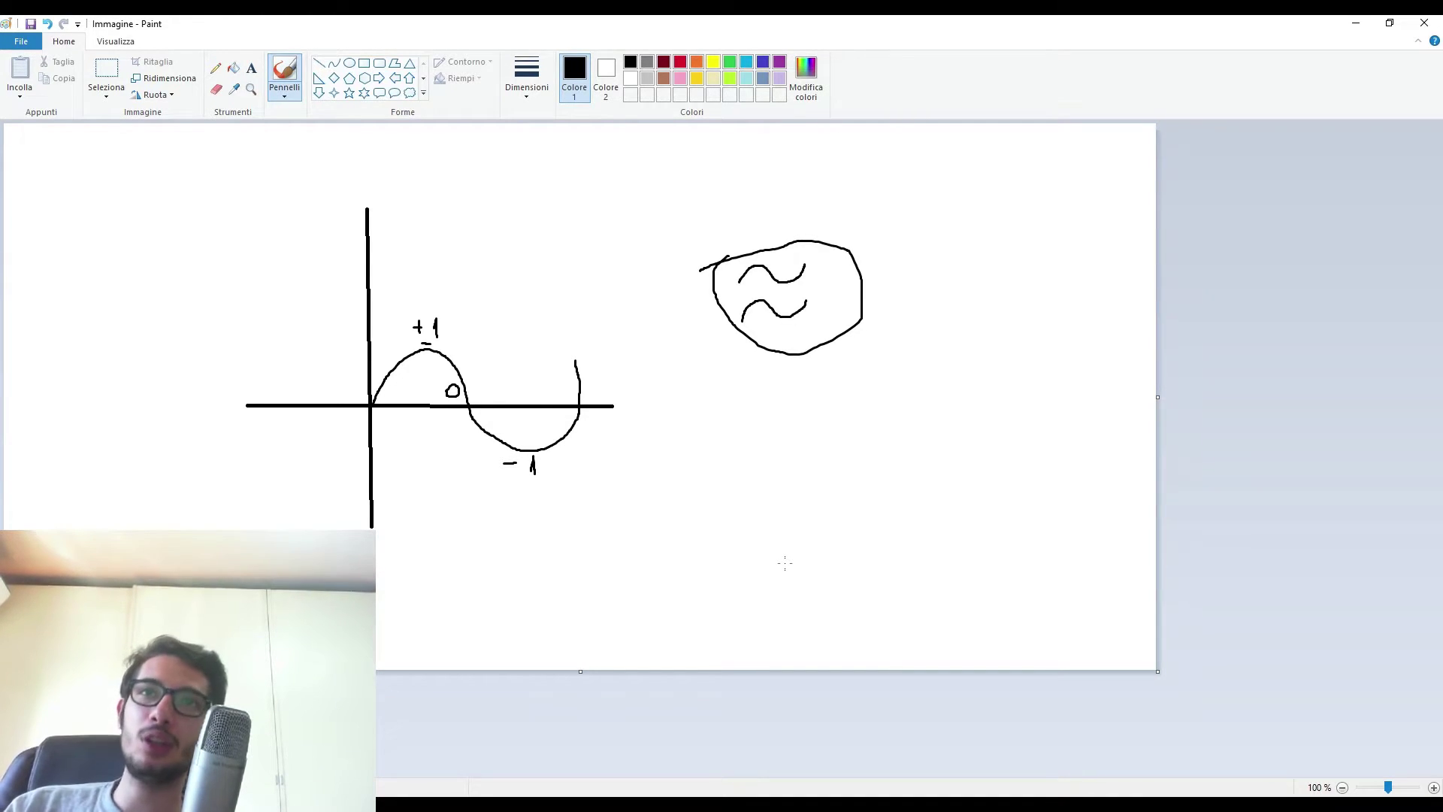
# - Brush two opposite-phase waves with an arrow to a flat line below the circled pair, and close Paint without saving
pyautogui.moveTo(750, 443)
pyautogui.mouseDown()
pyautogui.moveTo(762, 419)
pyautogui.moveTo(833, 442)
pyautogui.moveTo(858, 408)
pyautogui.mouseUp()
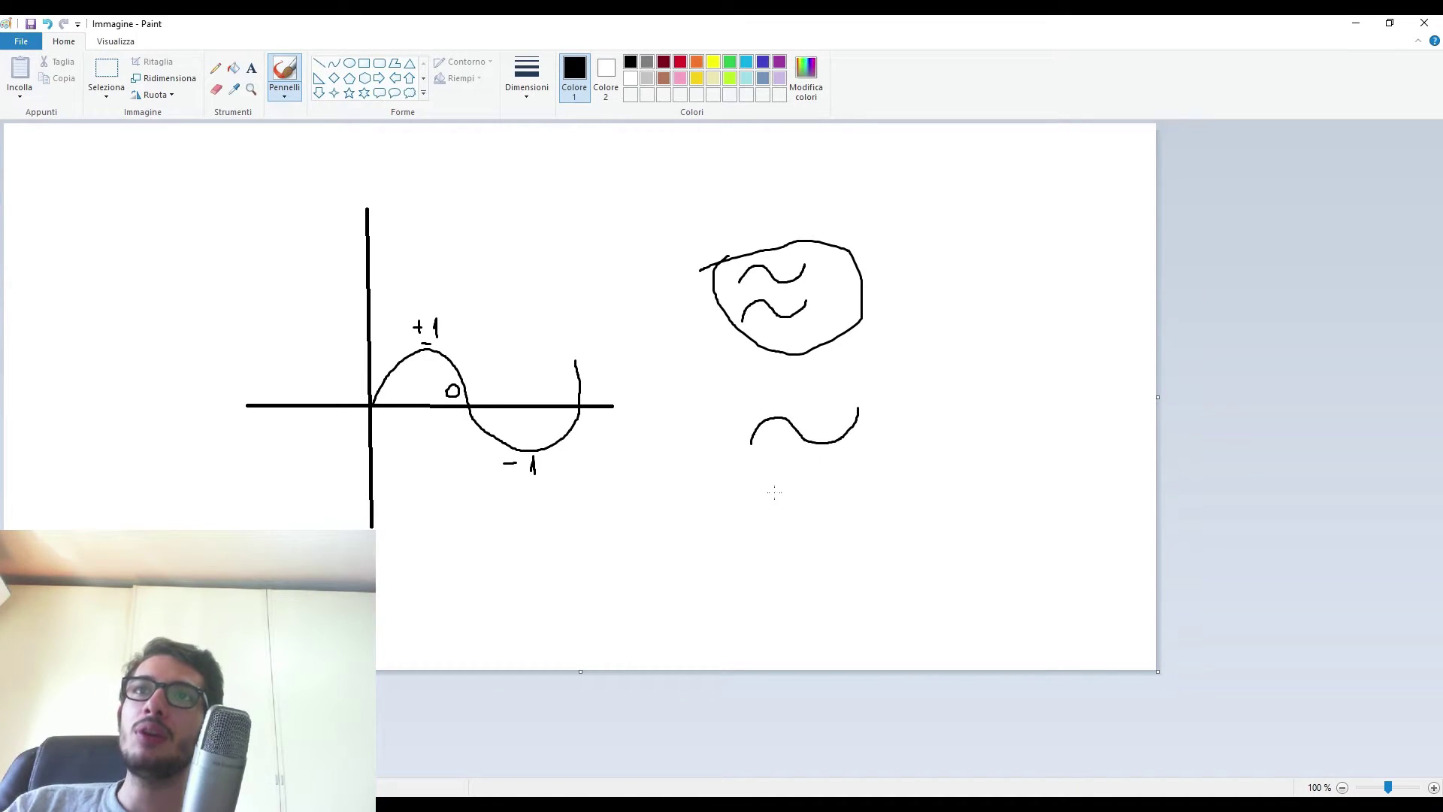
pyautogui.moveTo(802, 491)
pyautogui.mouseDown()
pyautogui.moveTo(840, 458)
pyautogui.moveTo(857, 497)
pyautogui.moveTo(929, 442)
pyautogui.moveTo(913, 435)
pyautogui.moveTo(1065, 441)
pyautogui.mouseUp()
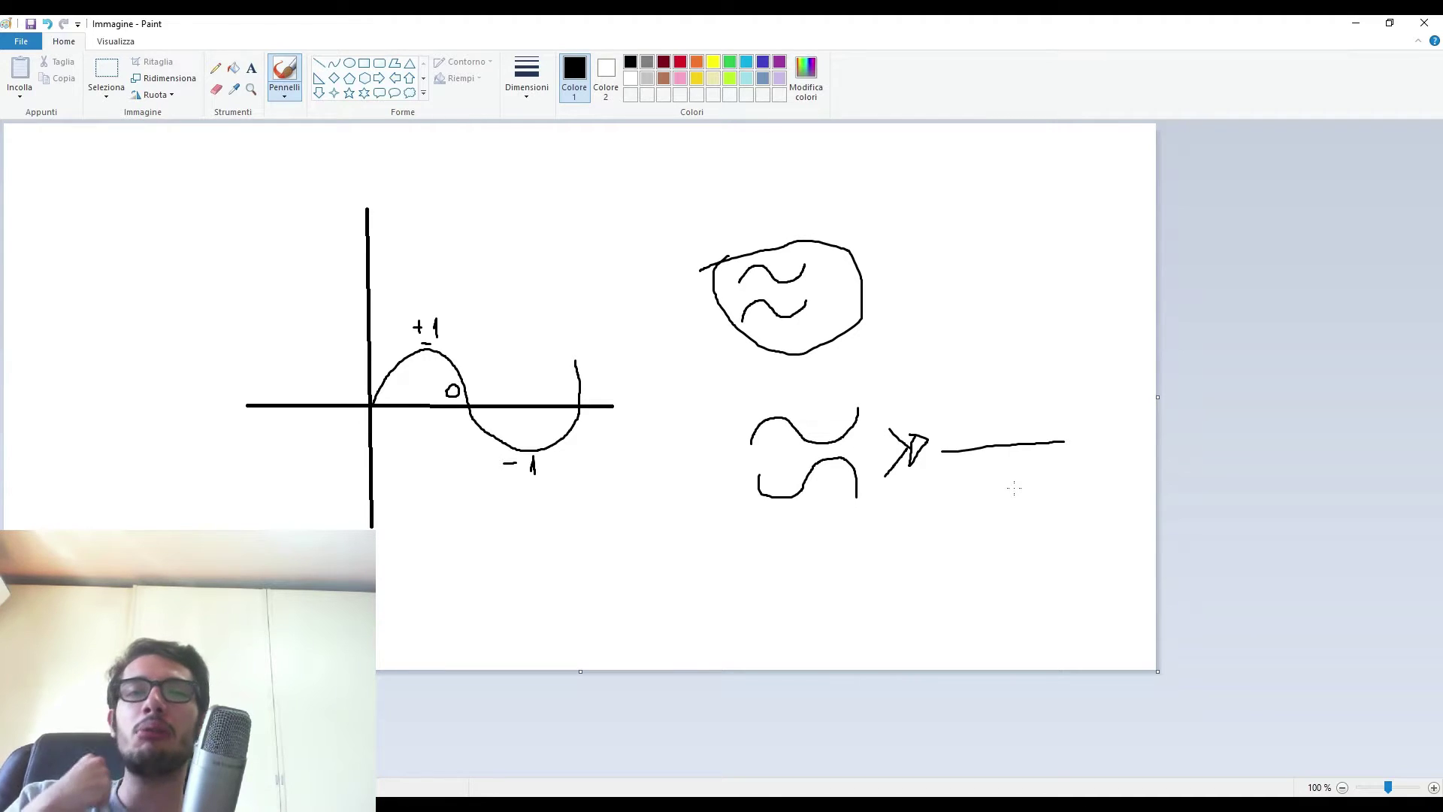
pyautogui.click(1424, 22)
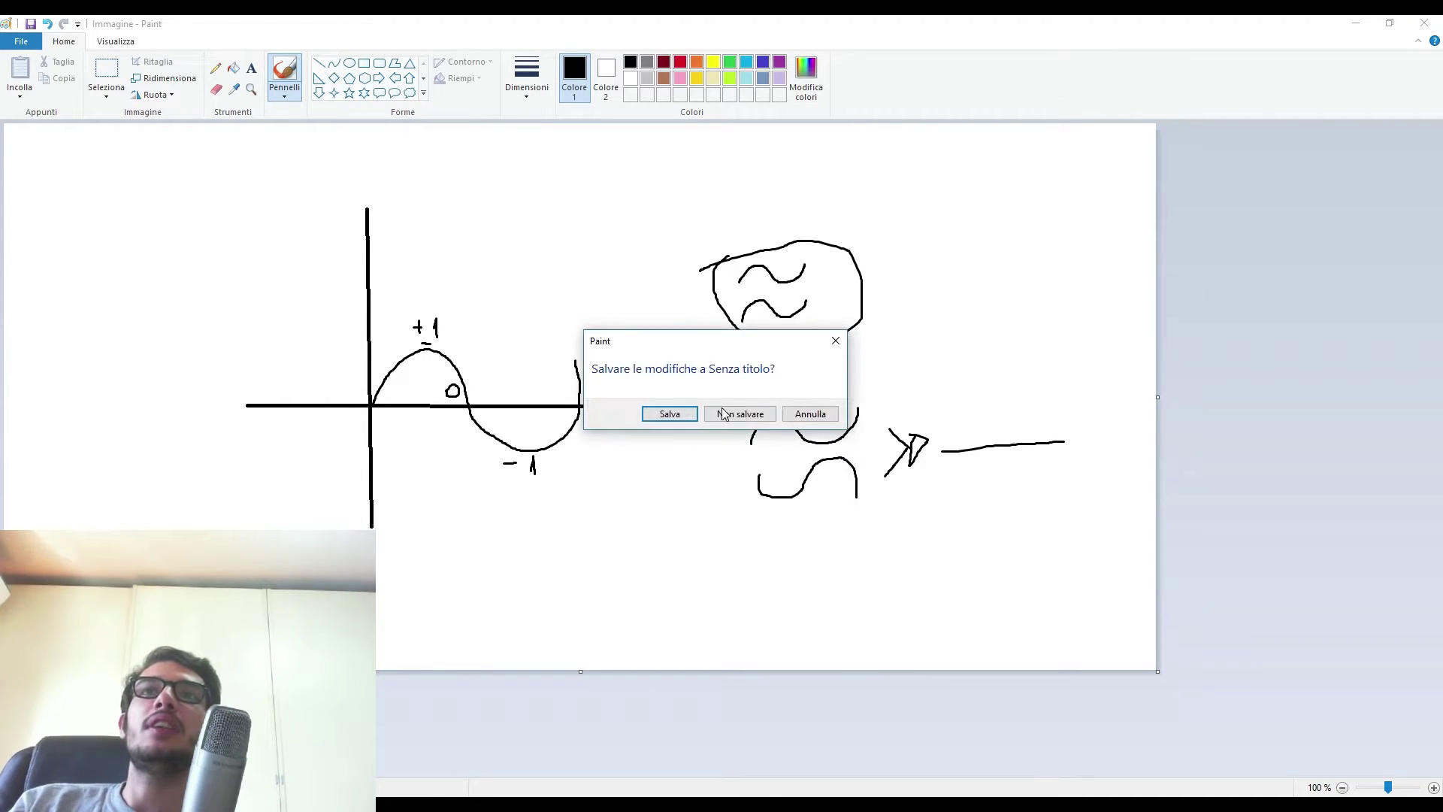
pyautogui.click(727, 415)
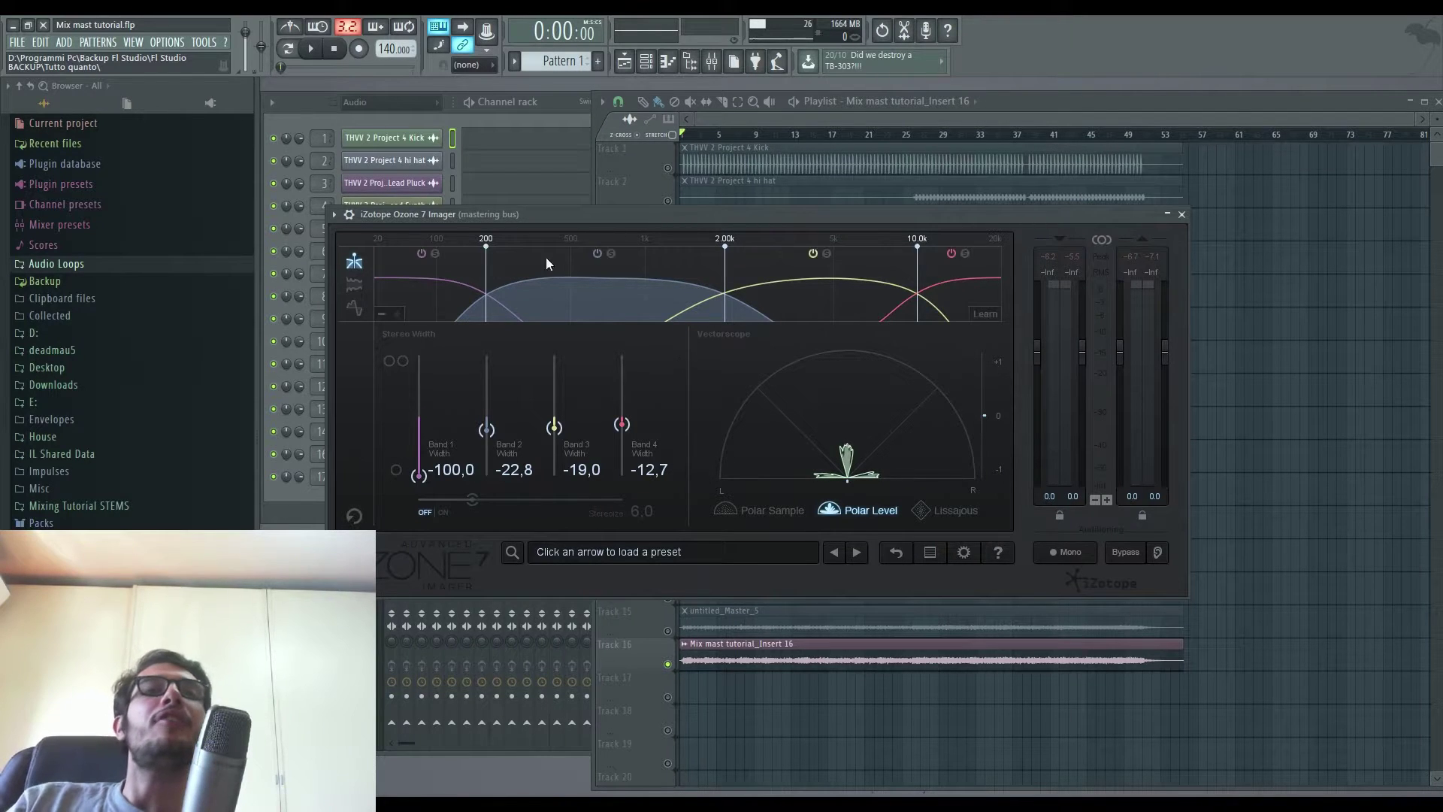
# - Open the Ozone 7 Equalizer in slot 8 of the mastering bus and switch it to mid/side processing with the Side channel selected
pyautogui.click(370, 701)
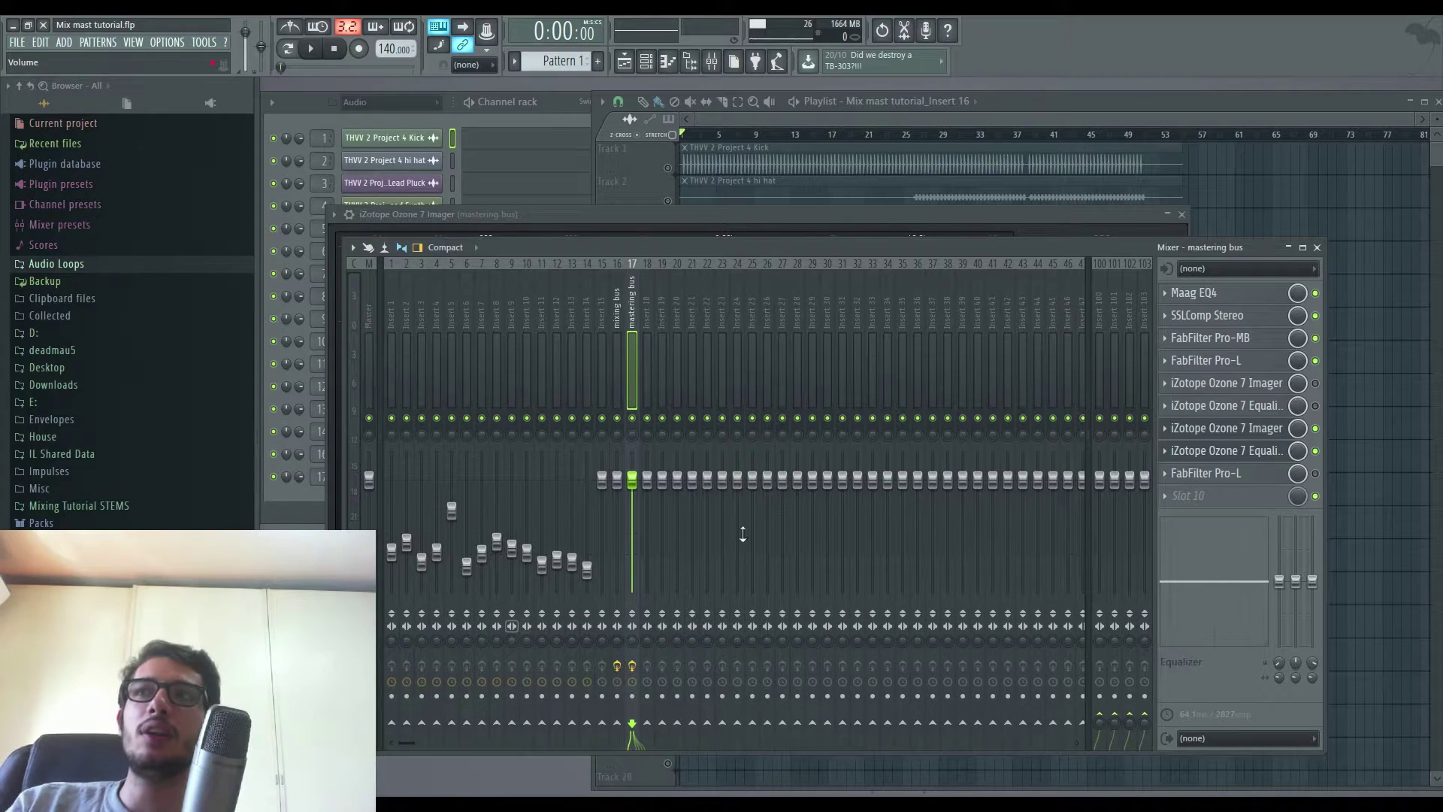
pyautogui.click(1233, 432)
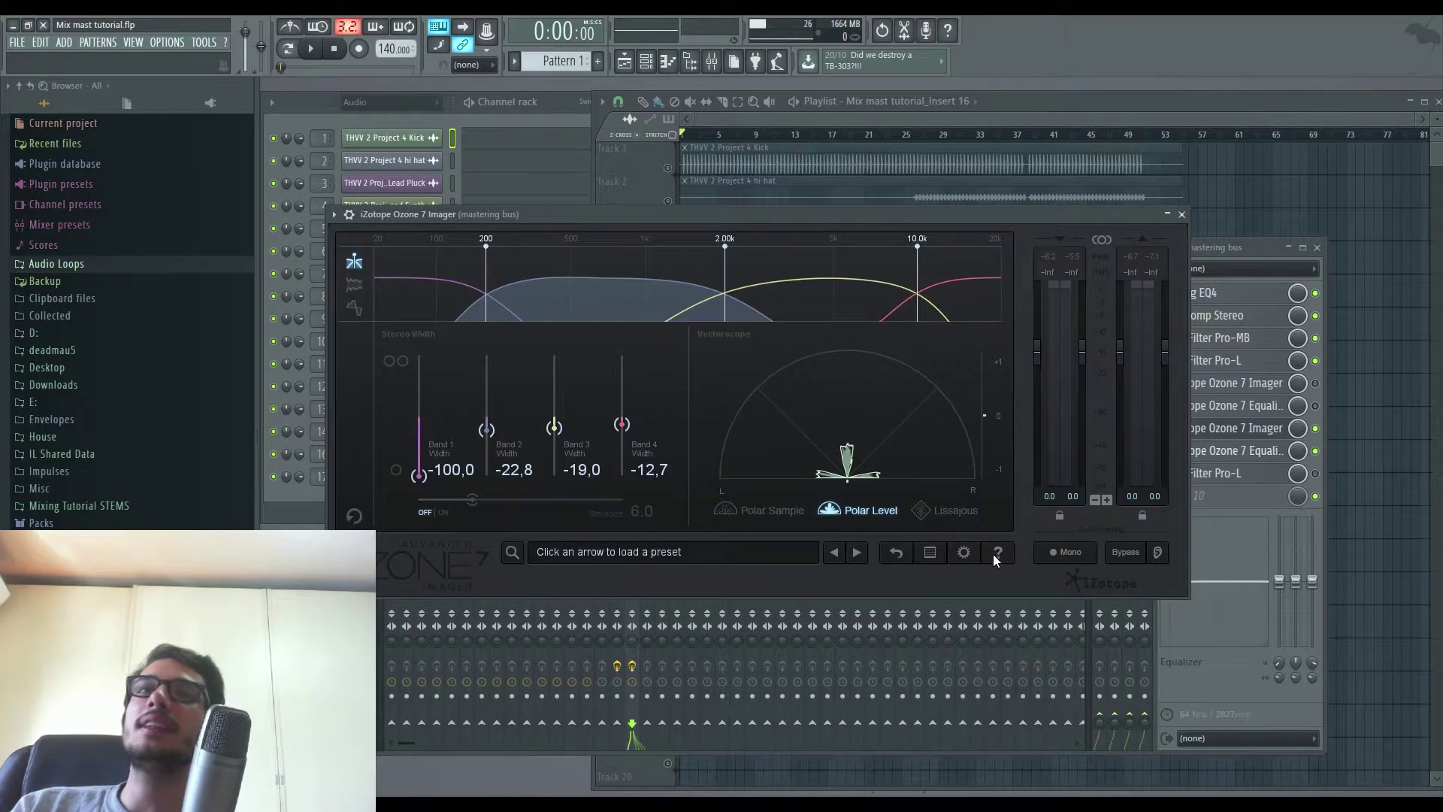
pyautogui.click(1225, 457)
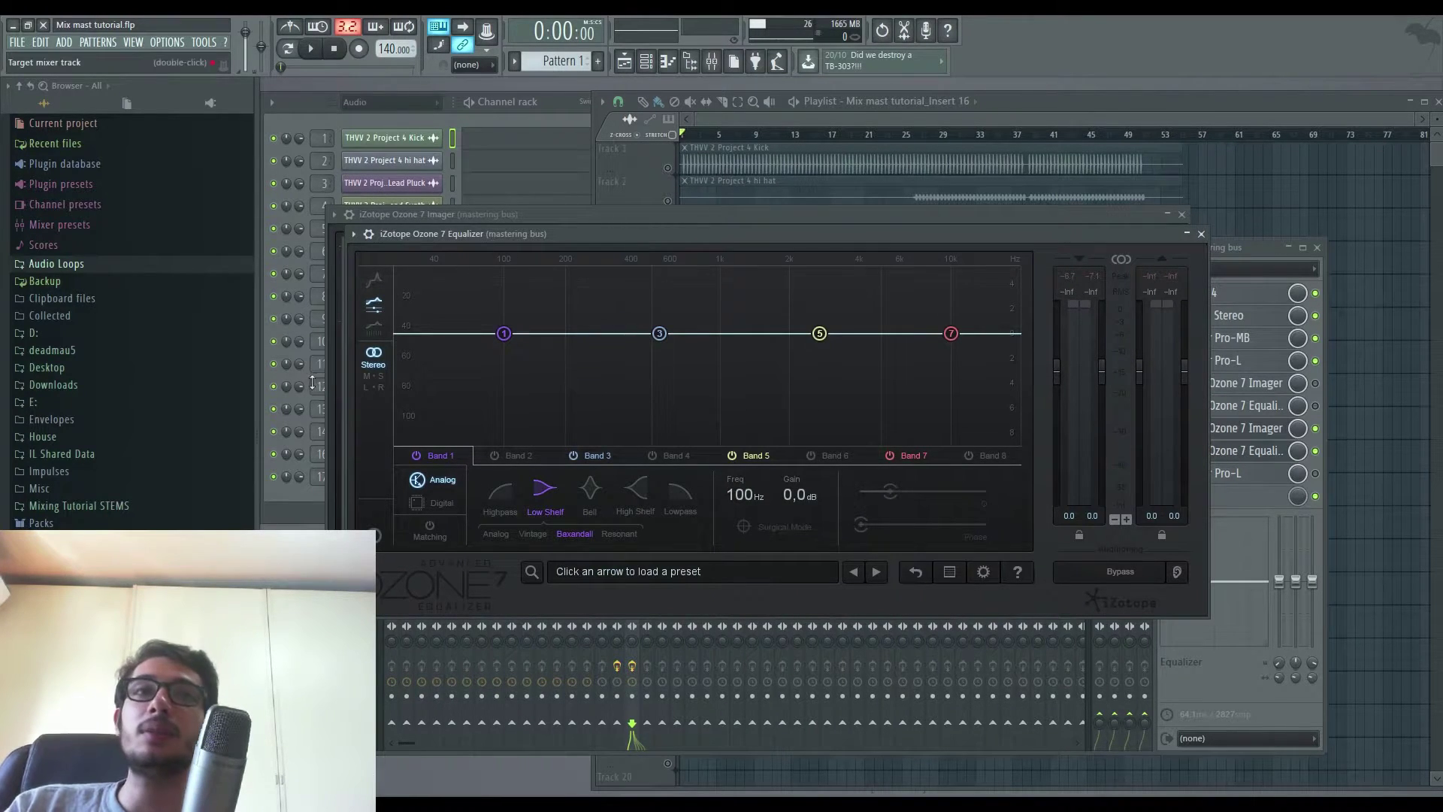
pyautogui.click(368, 377)
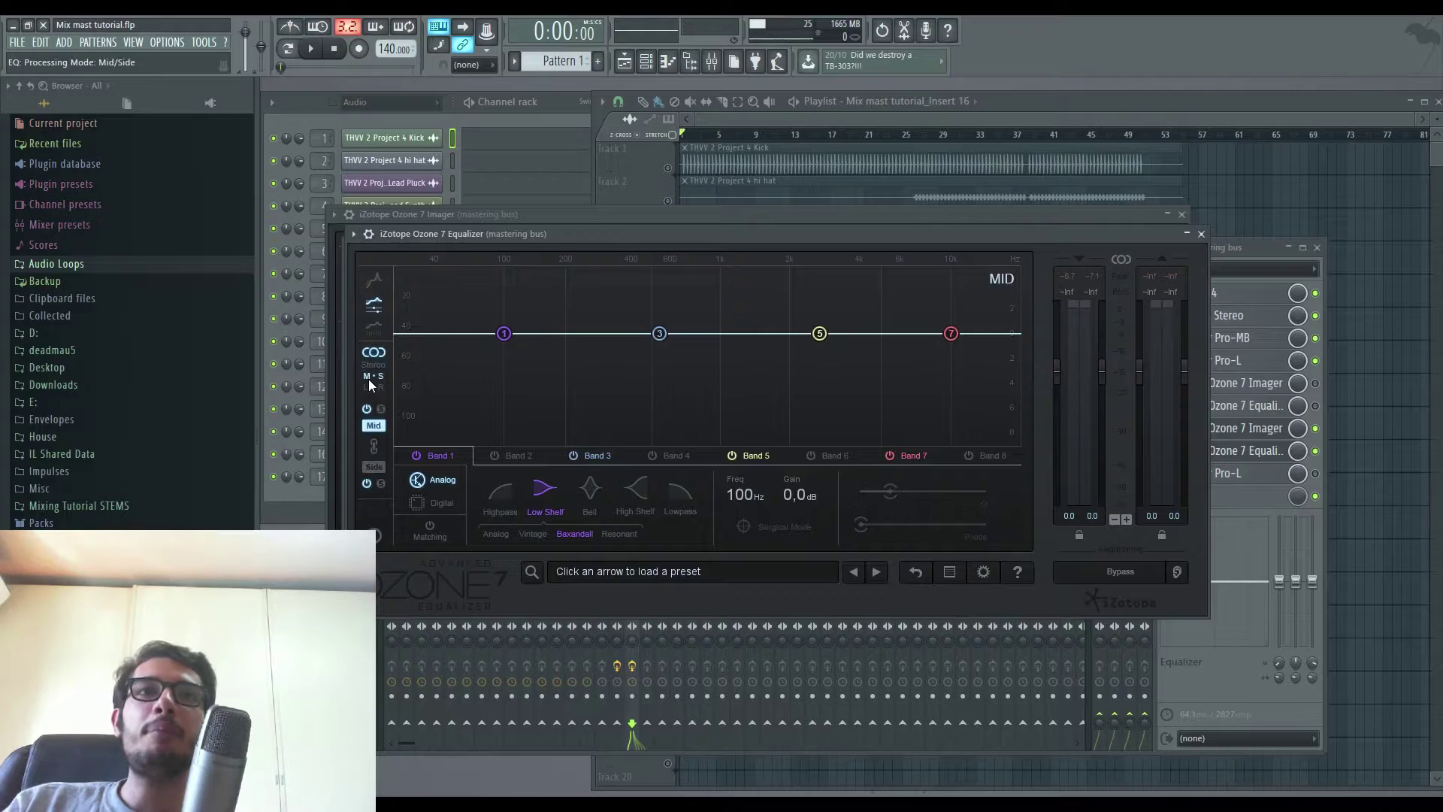
pyautogui.click(375, 469)
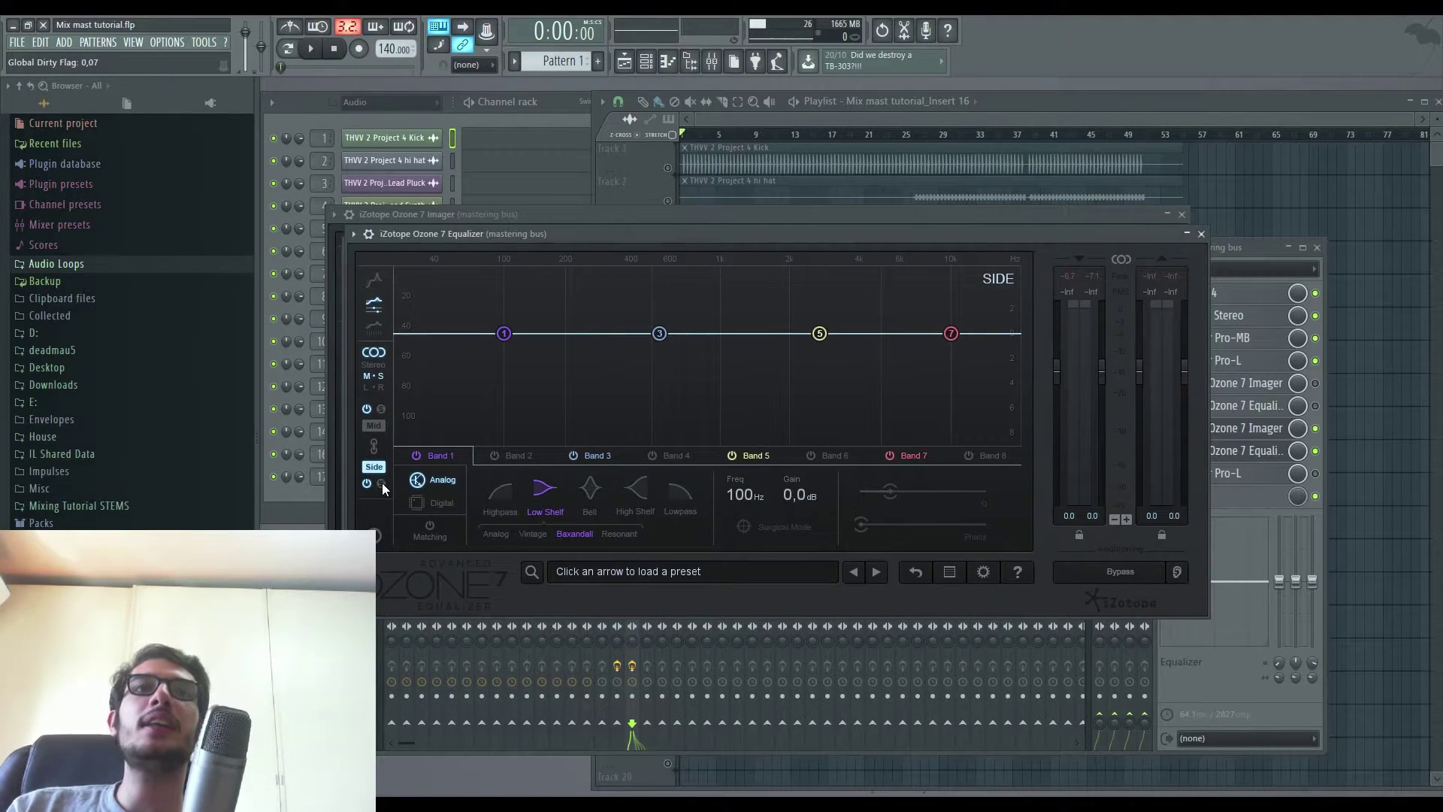
# - Play the track and turn band 1 of the Side channel into a highpass filter at about 183 Hz
pyautogui.press('space')
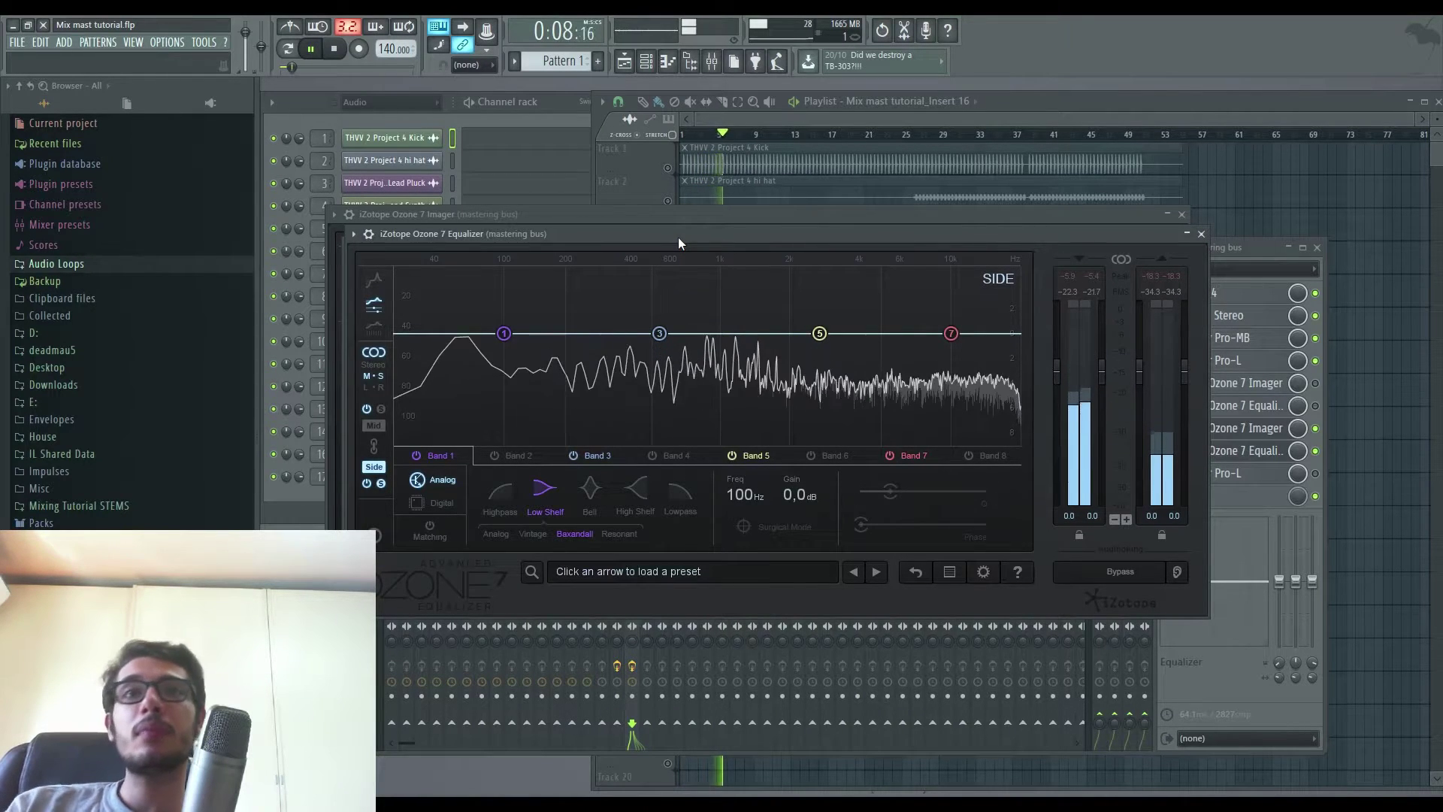
pyautogui.press('space')
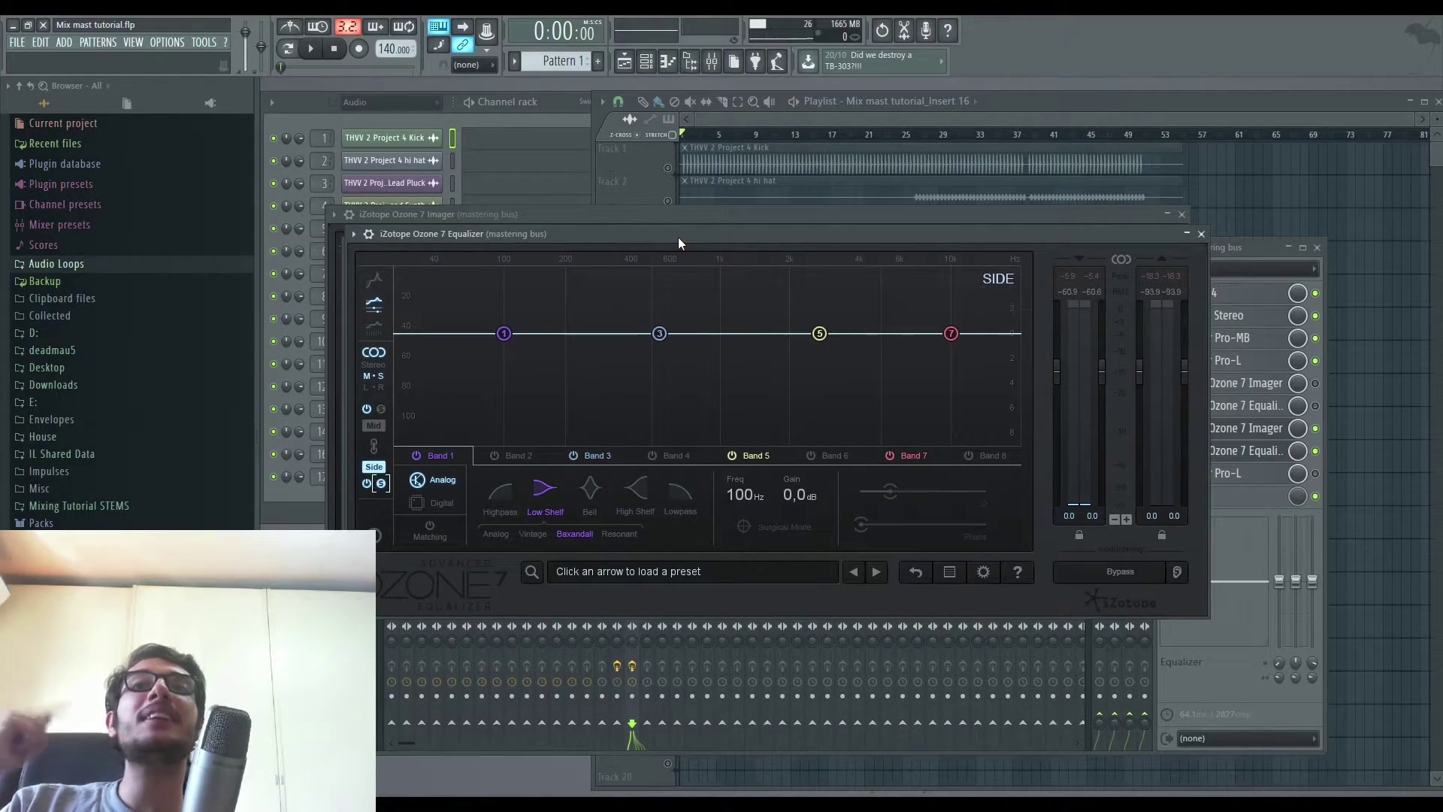
pyautogui.press('space')
pyautogui.click(500, 493)
pyautogui.moveTo(504, 334); pyautogui.dragTo(557, 334)
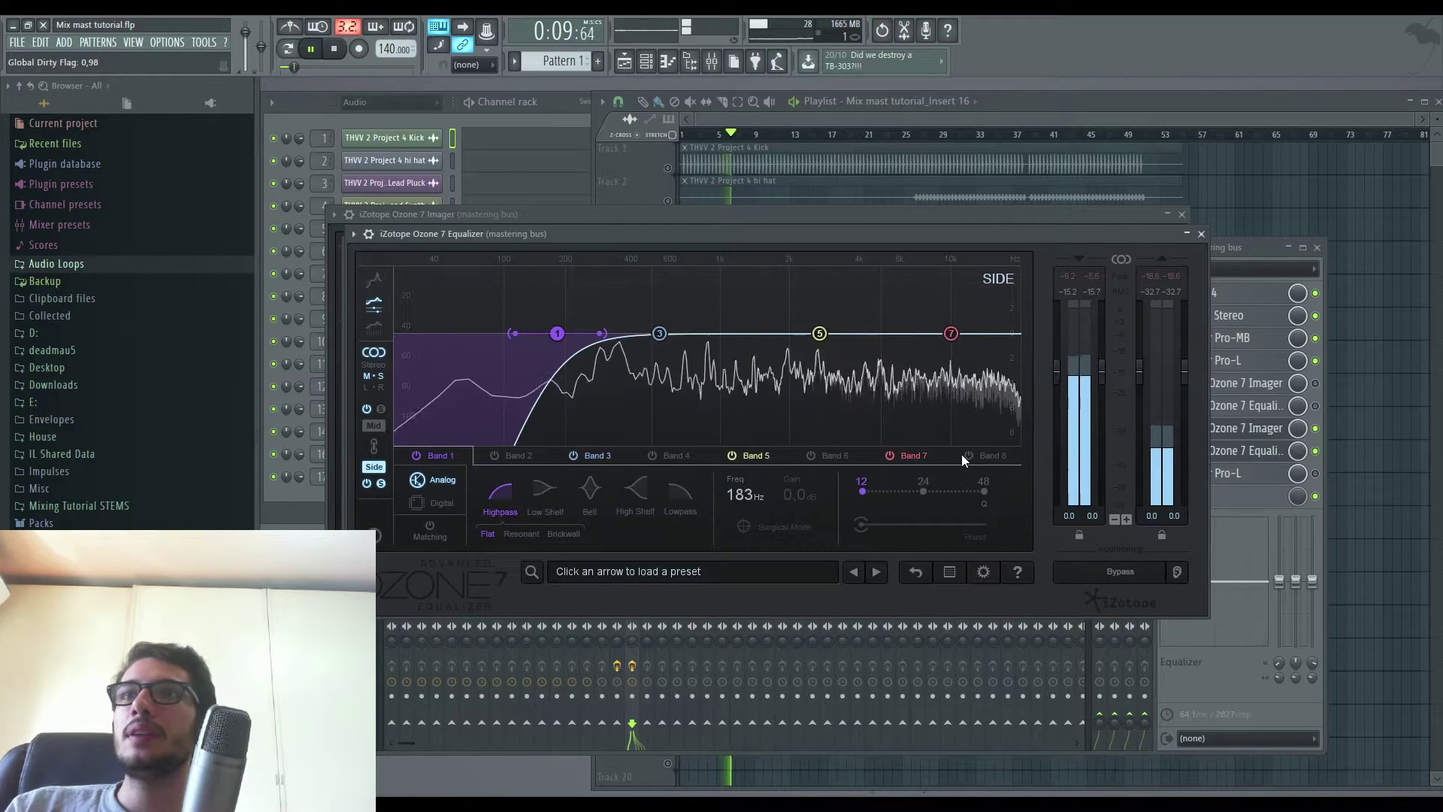
# - Enable band 8 on the Side channel as a lowpass filter with slope 24 at 18 kHz
pyautogui.click(983, 457)
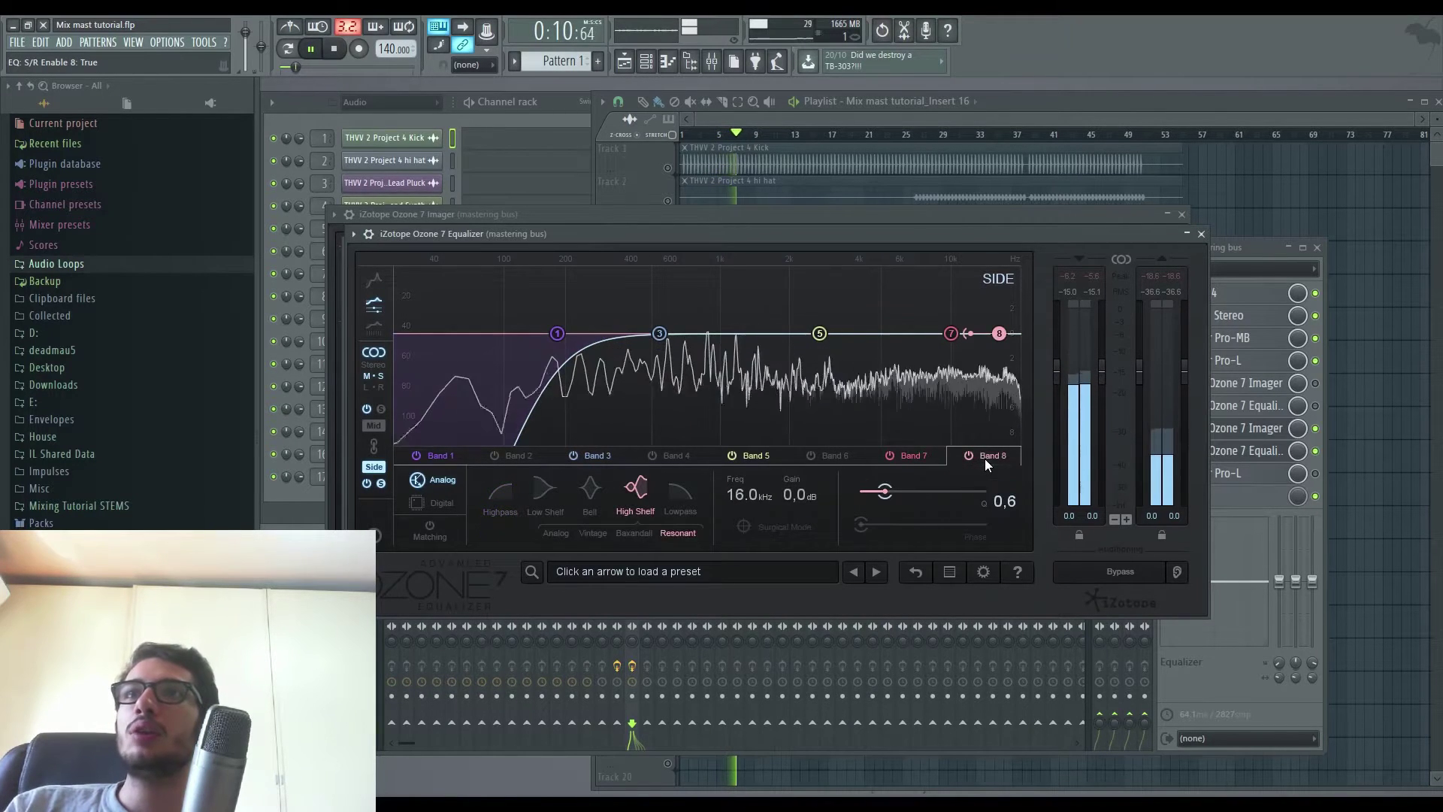
pyautogui.click(679, 494)
pyautogui.click(923, 491)
pyautogui.moveTo(732, 501); pyautogui.dragTo(743, 502)
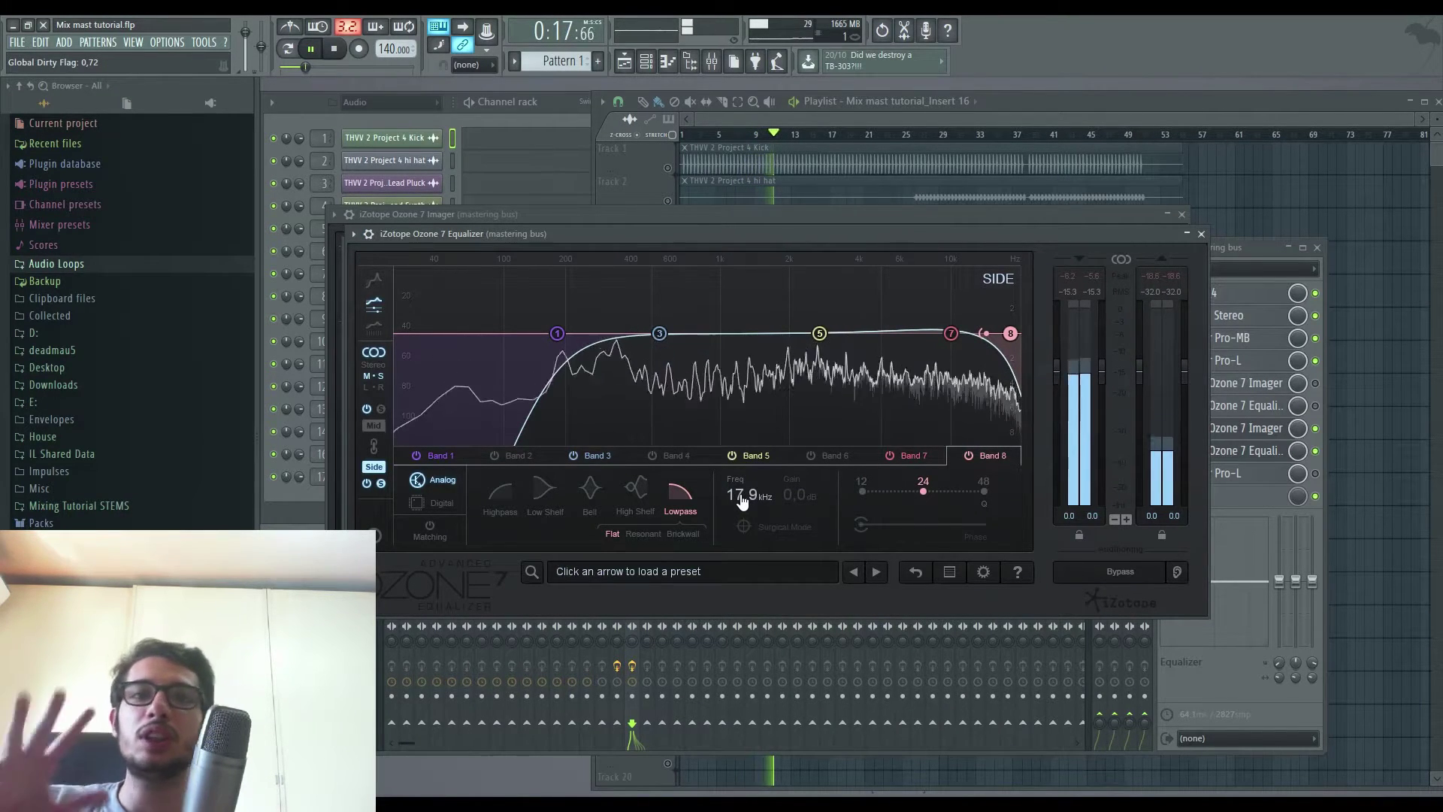
pyautogui.doubleClick(742, 497)
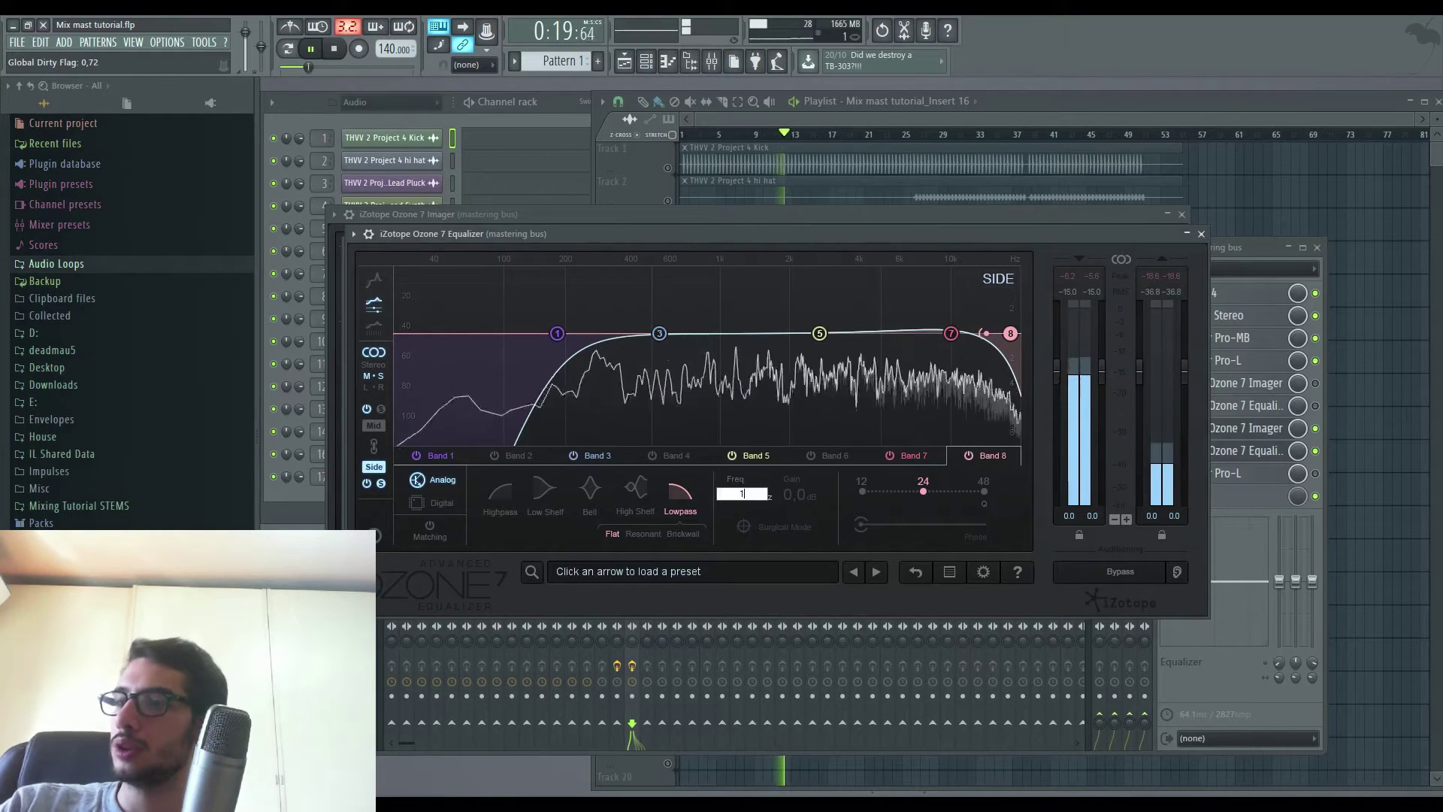
pyautogui.write('18000')
pyautogui.press('Return')
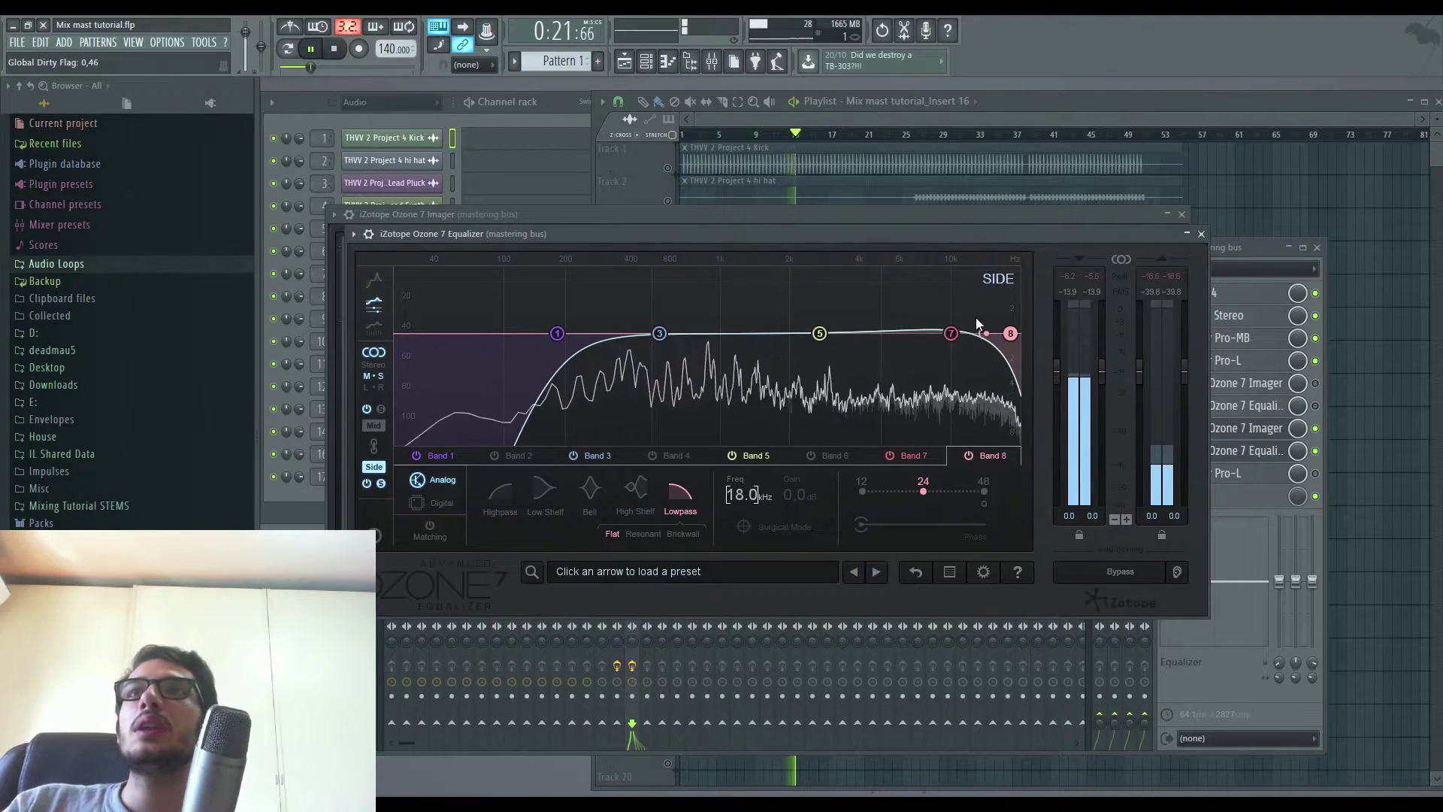
# - Boost Side band 5 by about 2.6 dB at 3.04 kHz and cut band 3 by about 2.5 dB at 555 Hz
pyautogui.click(819, 335)
pyautogui.moveTo(819, 335); pyautogui.dragTo(832, 302)
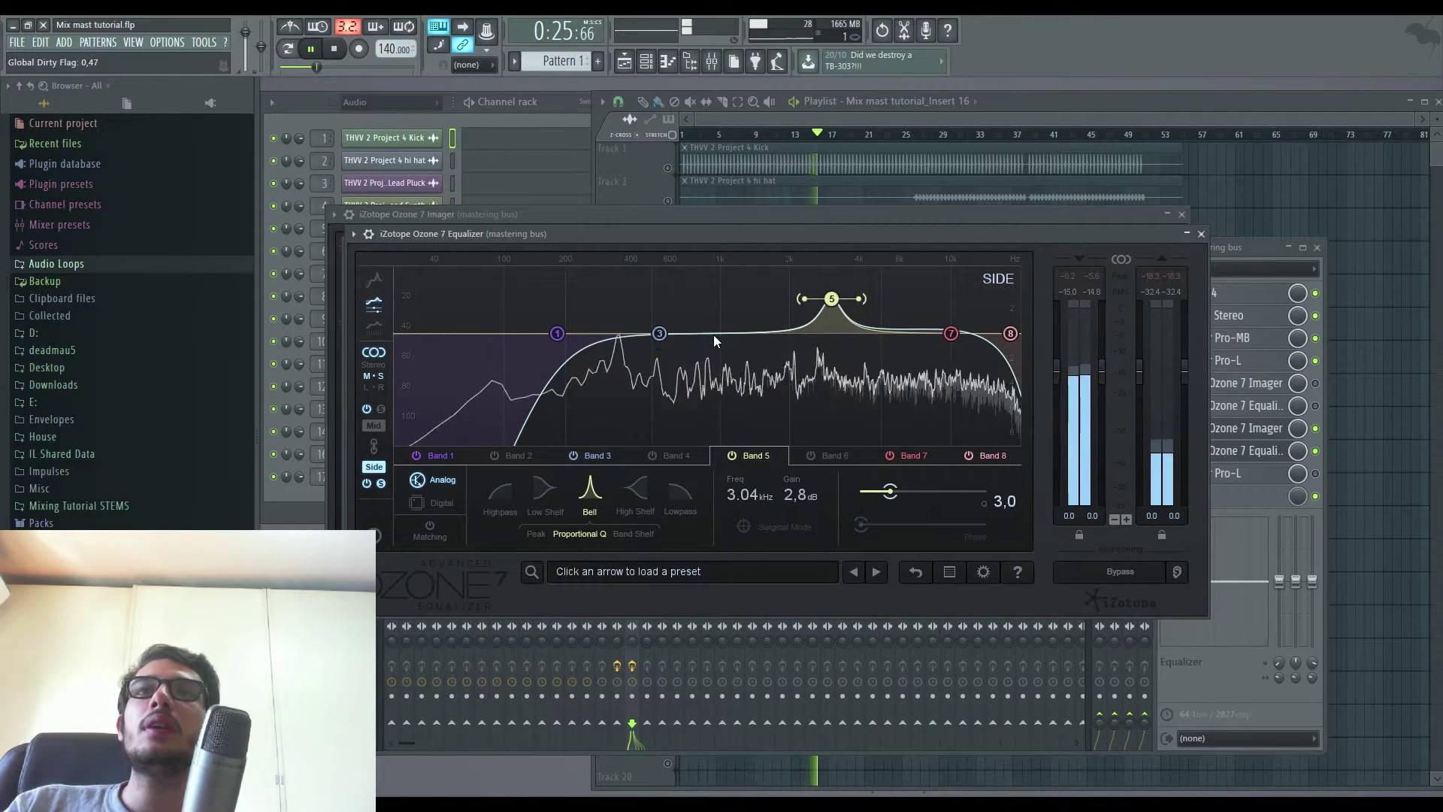
pyautogui.click(660, 333)
pyautogui.moveTo(660, 330); pyautogui.dragTo(663, 365)
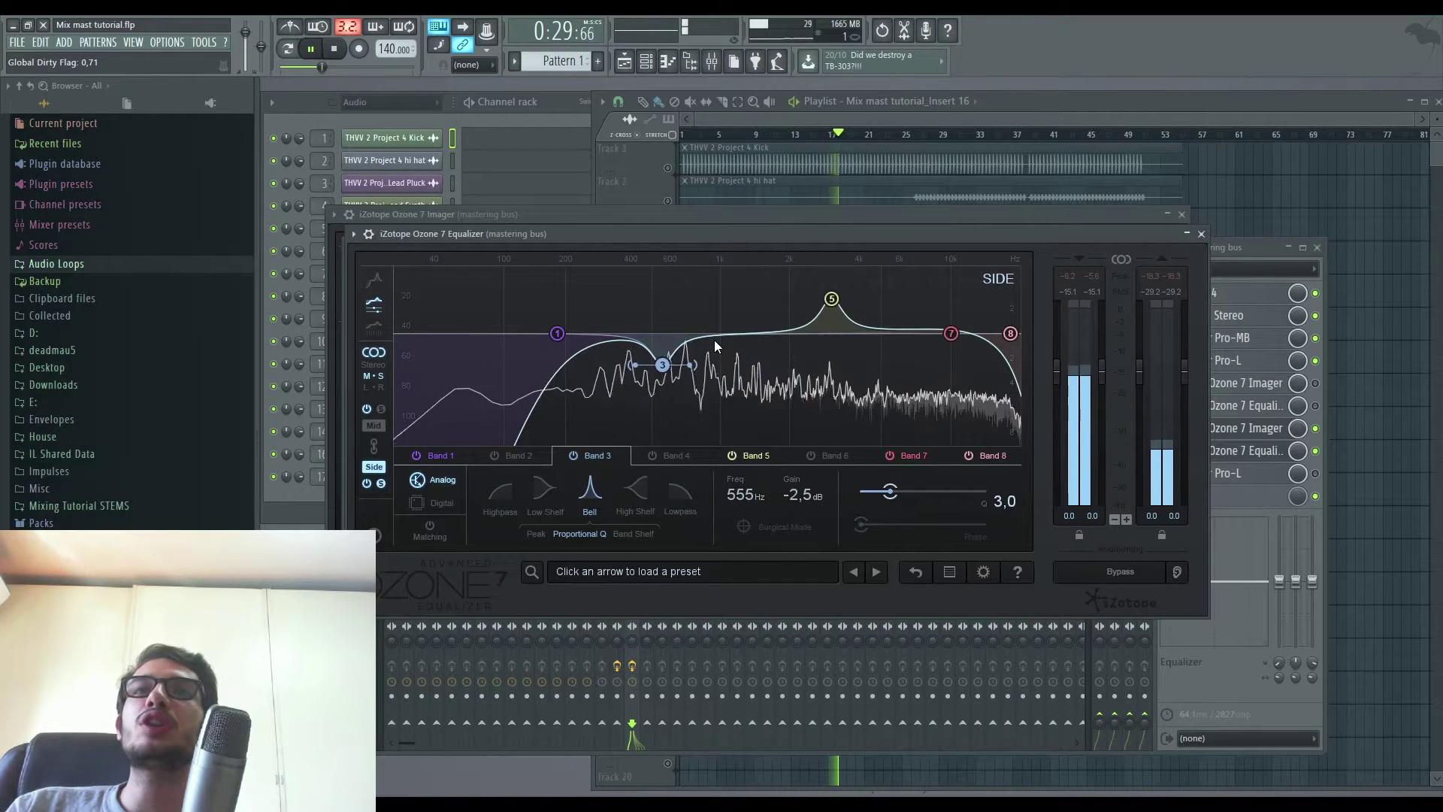
pyautogui.click(832, 299)
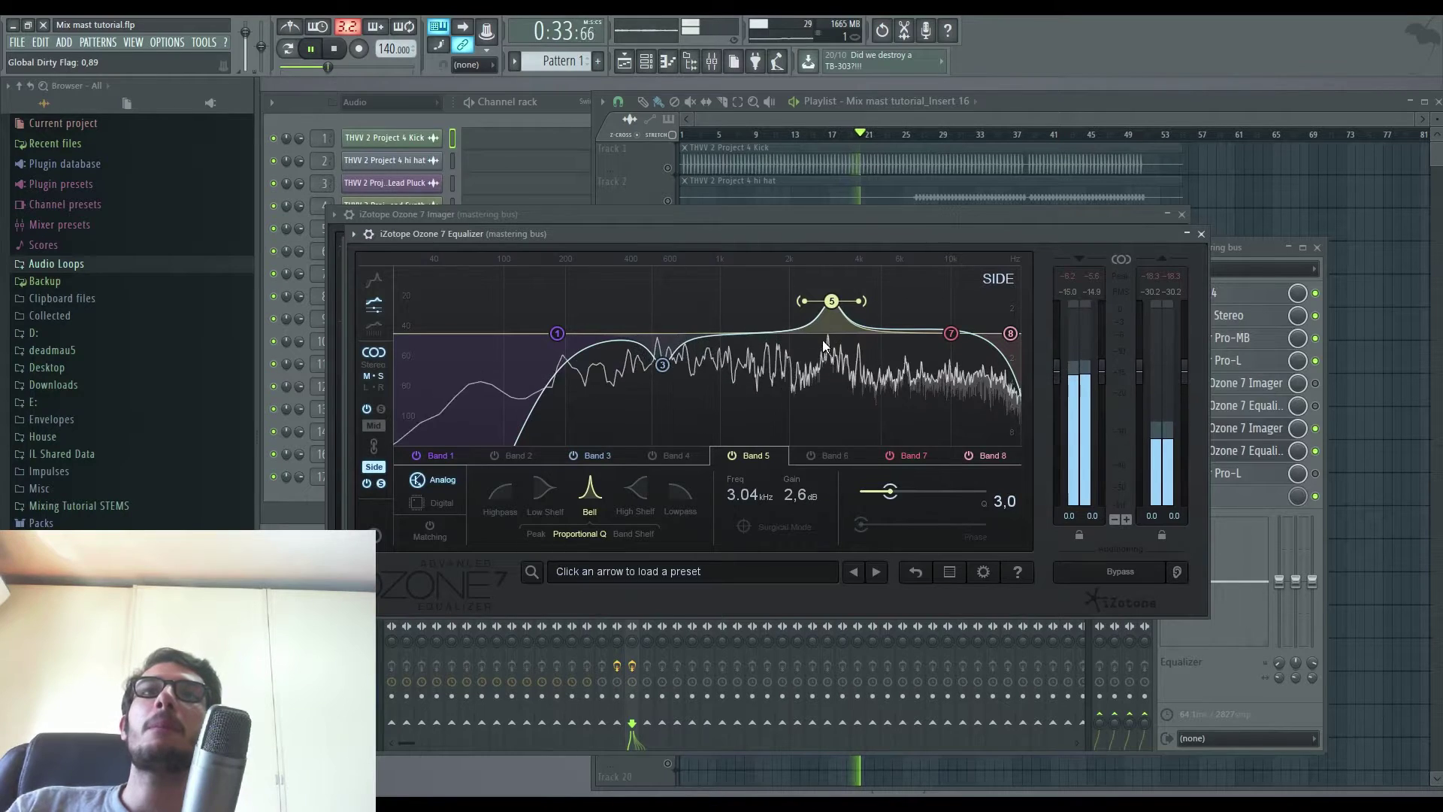
# - Compare the sound with the Side processing bypassed and active, and stop playback
pyautogui.click(368, 484)
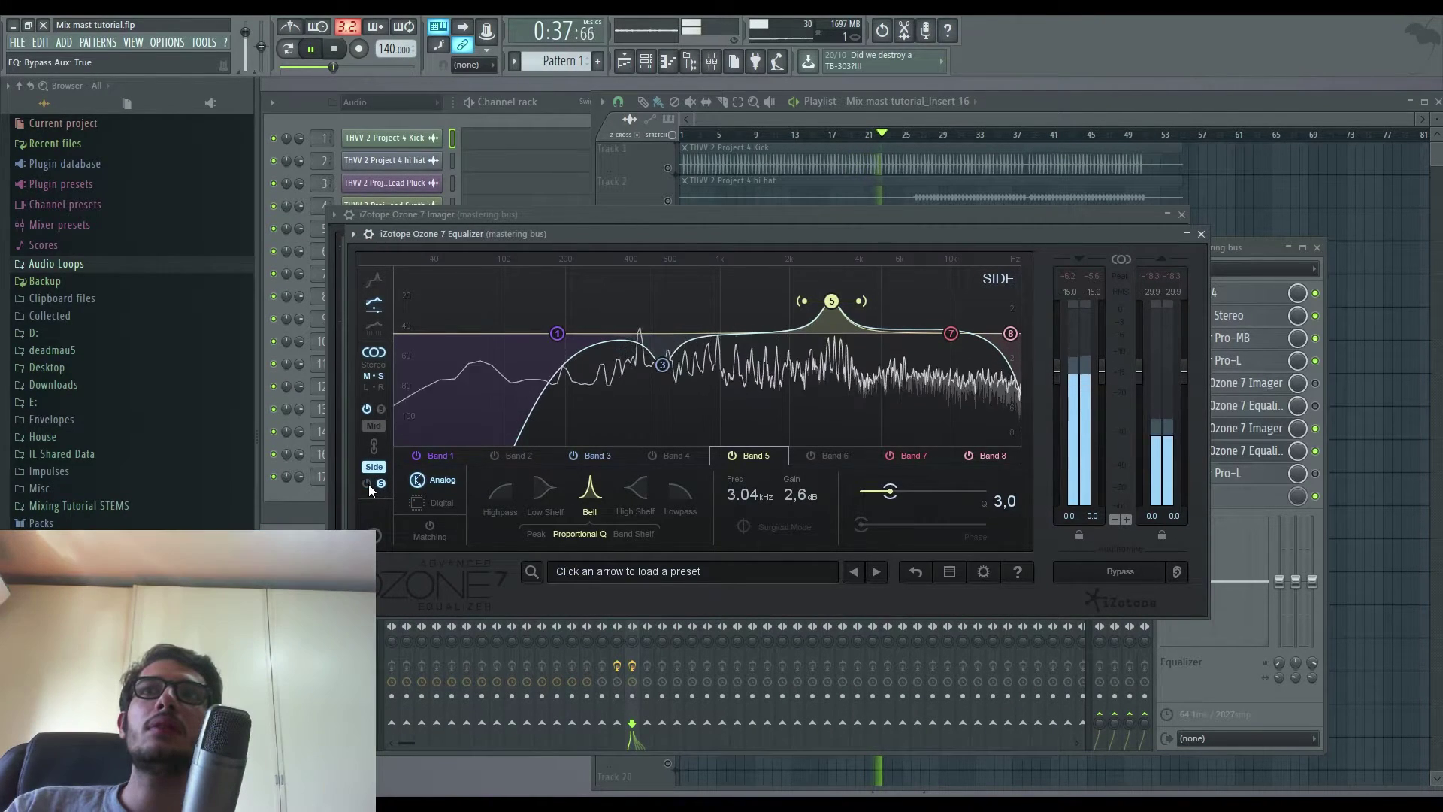
pyautogui.click(367, 484)
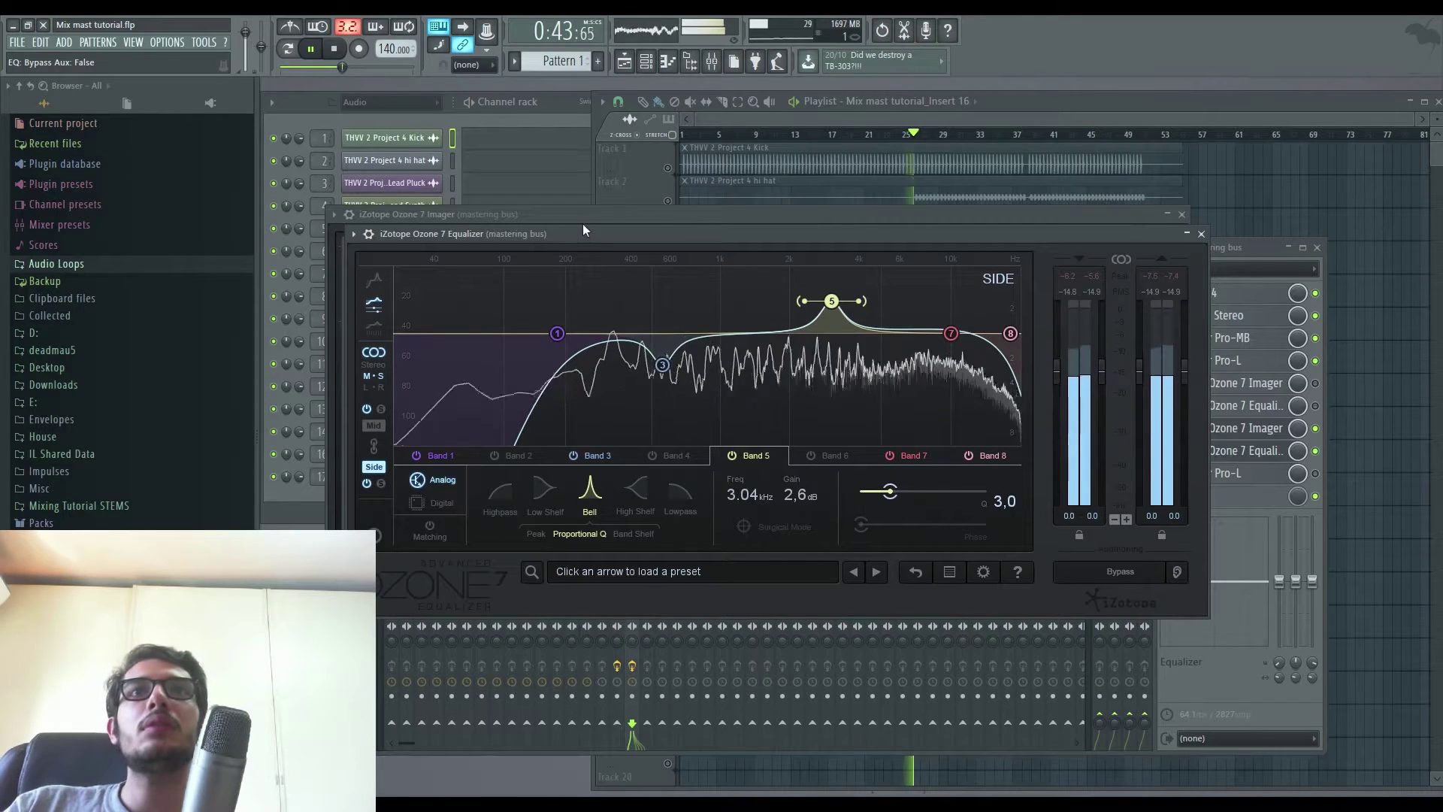
pyautogui.press('space')
# - Solo the Mid channel and turn its band 1 into a highpass filter at 23 Hz during playback
pyautogui.click(371, 425)
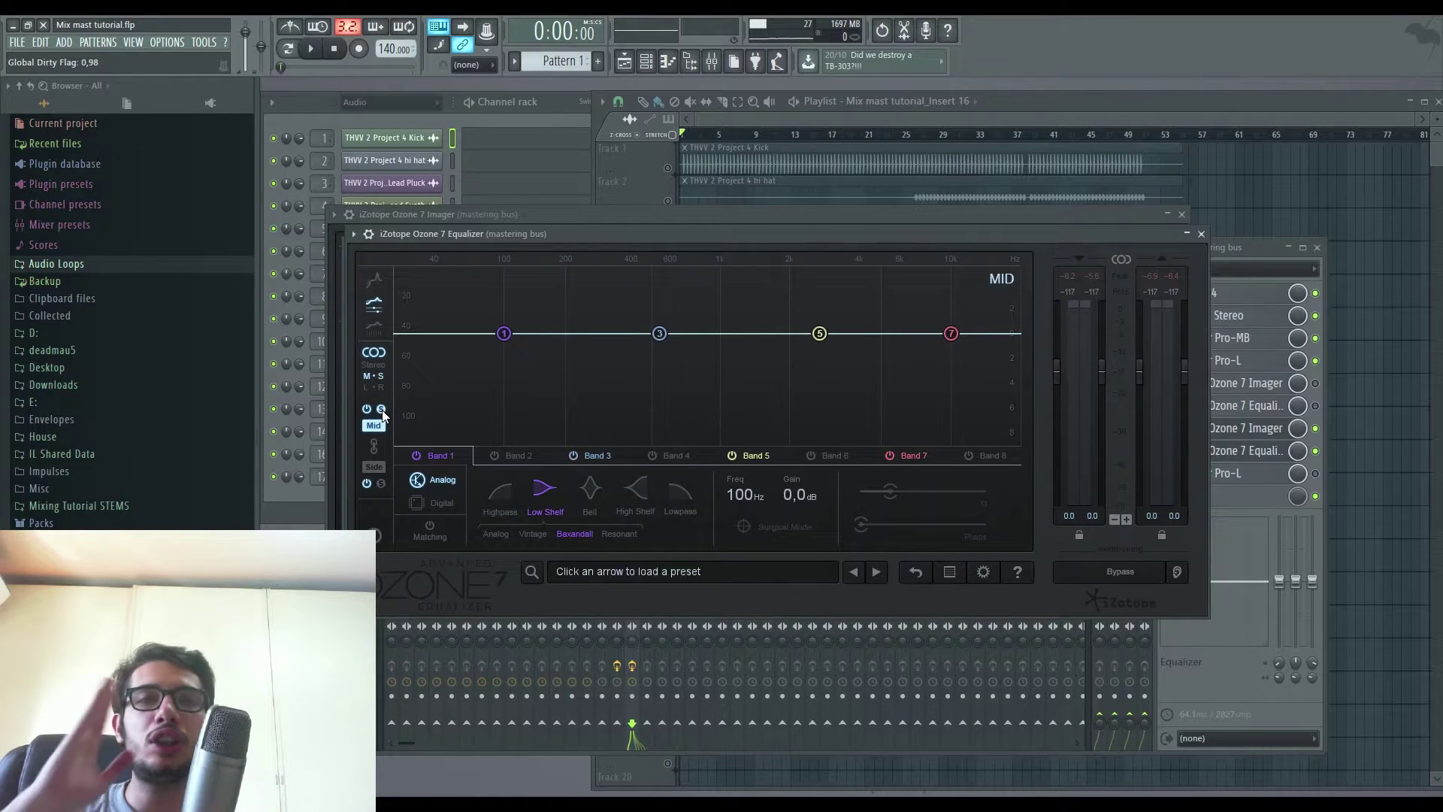
pyautogui.click(381, 409)
pyautogui.press('space')
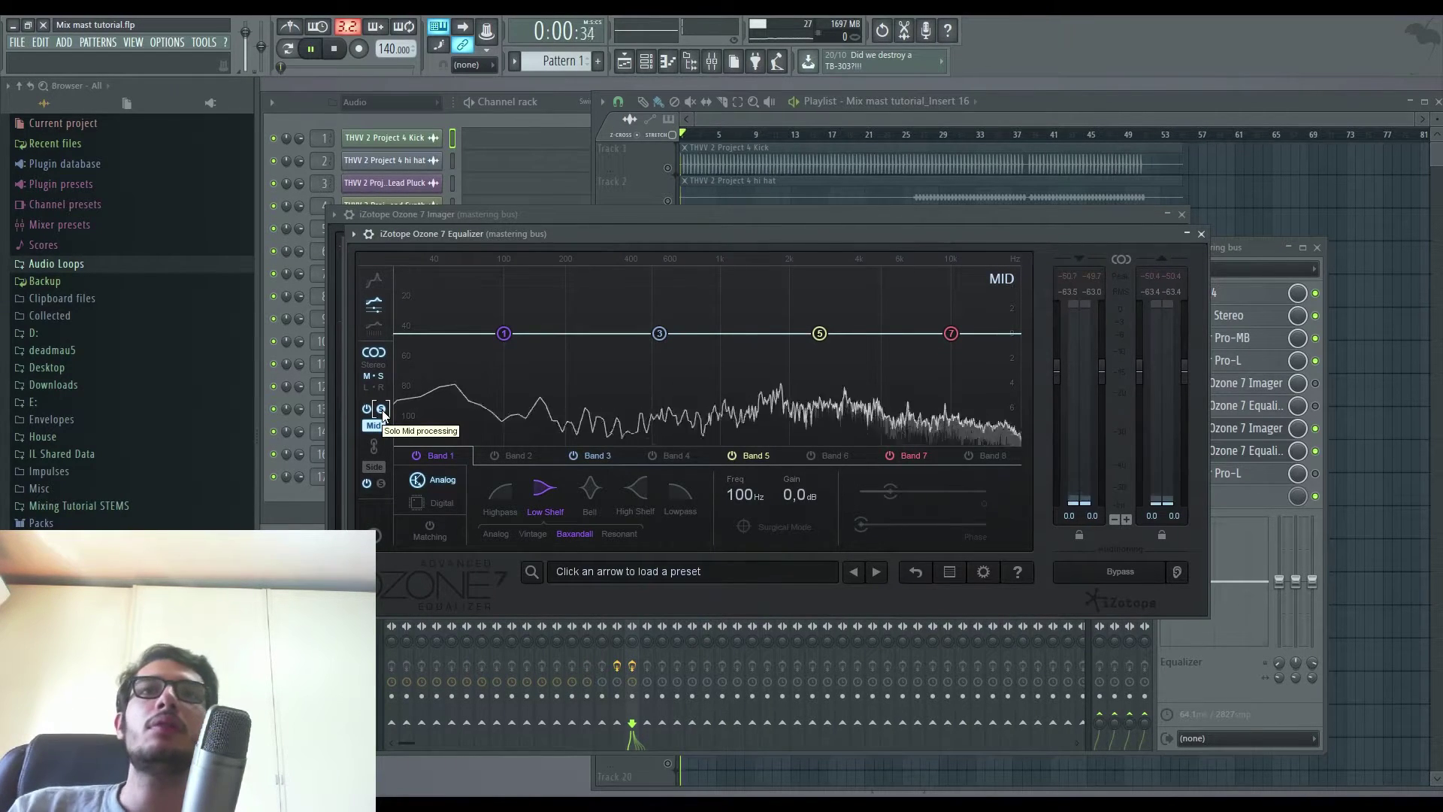
pyautogui.click(499, 490)
pyautogui.doubleClick(739, 495)
pyautogui.write('23')
pyautogui.press('Return')
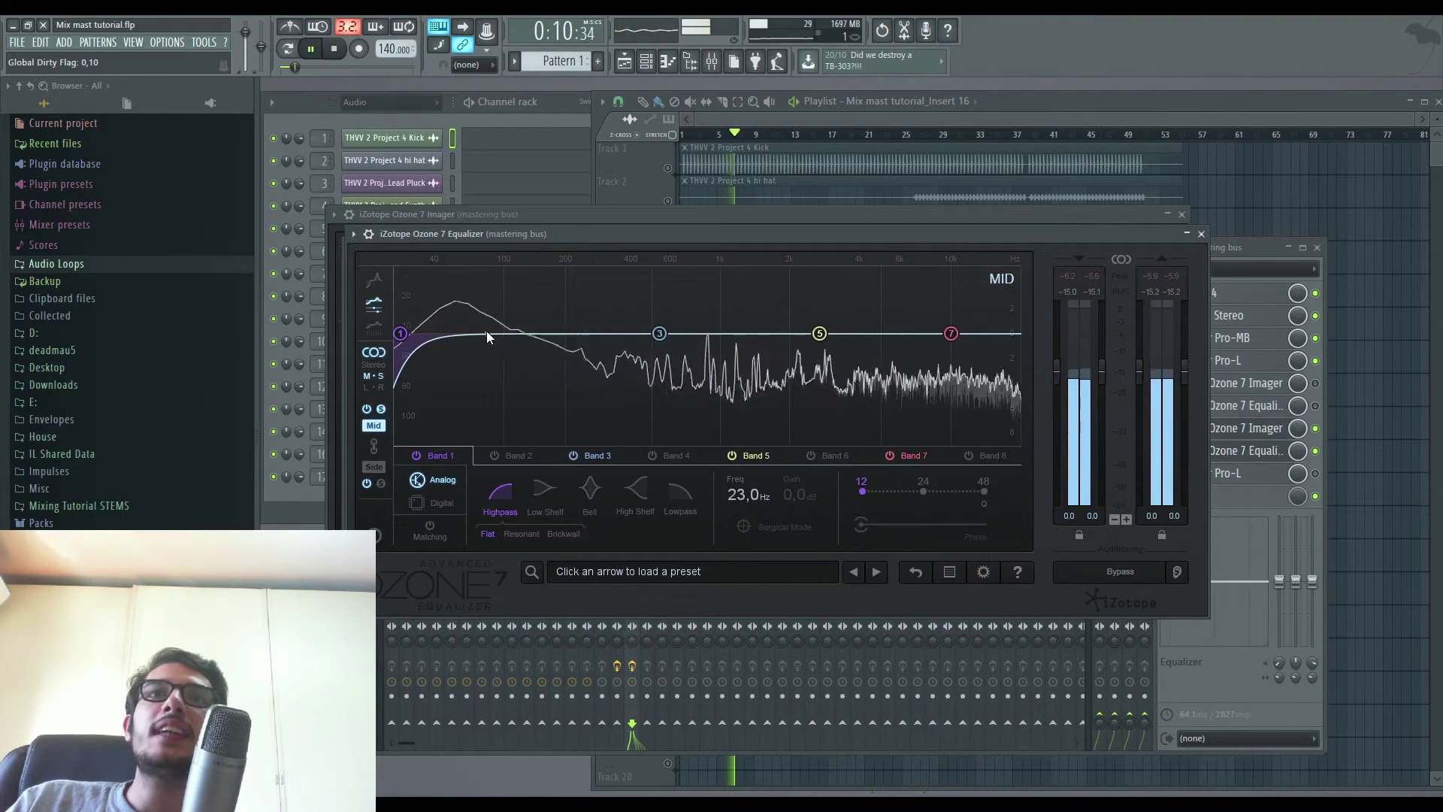
# - Enable Mid bell band 2 and boost it below 100 Hz, and dip band 3 by about 1.6 dB at 542 Hz with Q 2.1
pyautogui.click(494, 455)
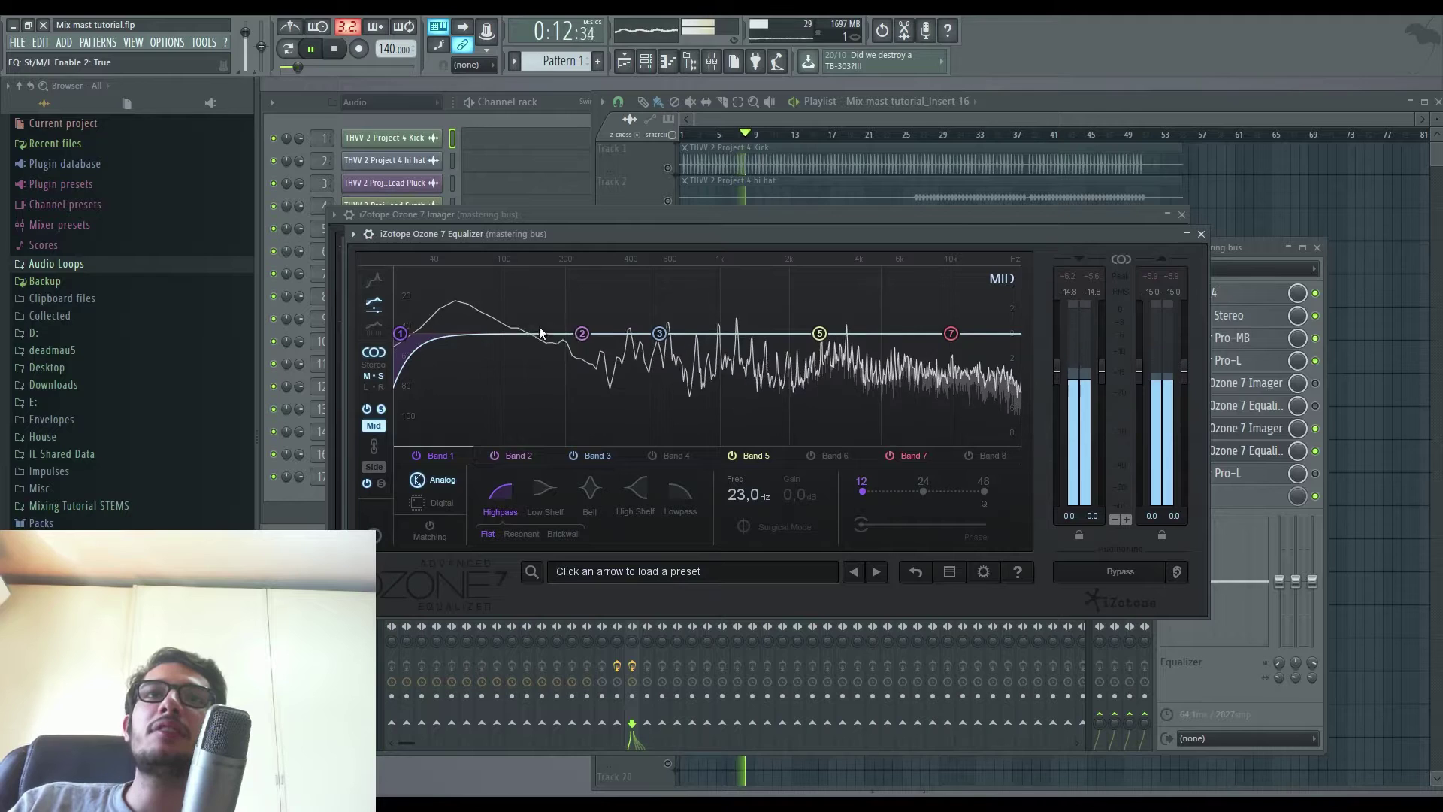
pyautogui.click(512, 451)
pyautogui.moveTo(739, 494); pyautogui.dragTo(645, 500)
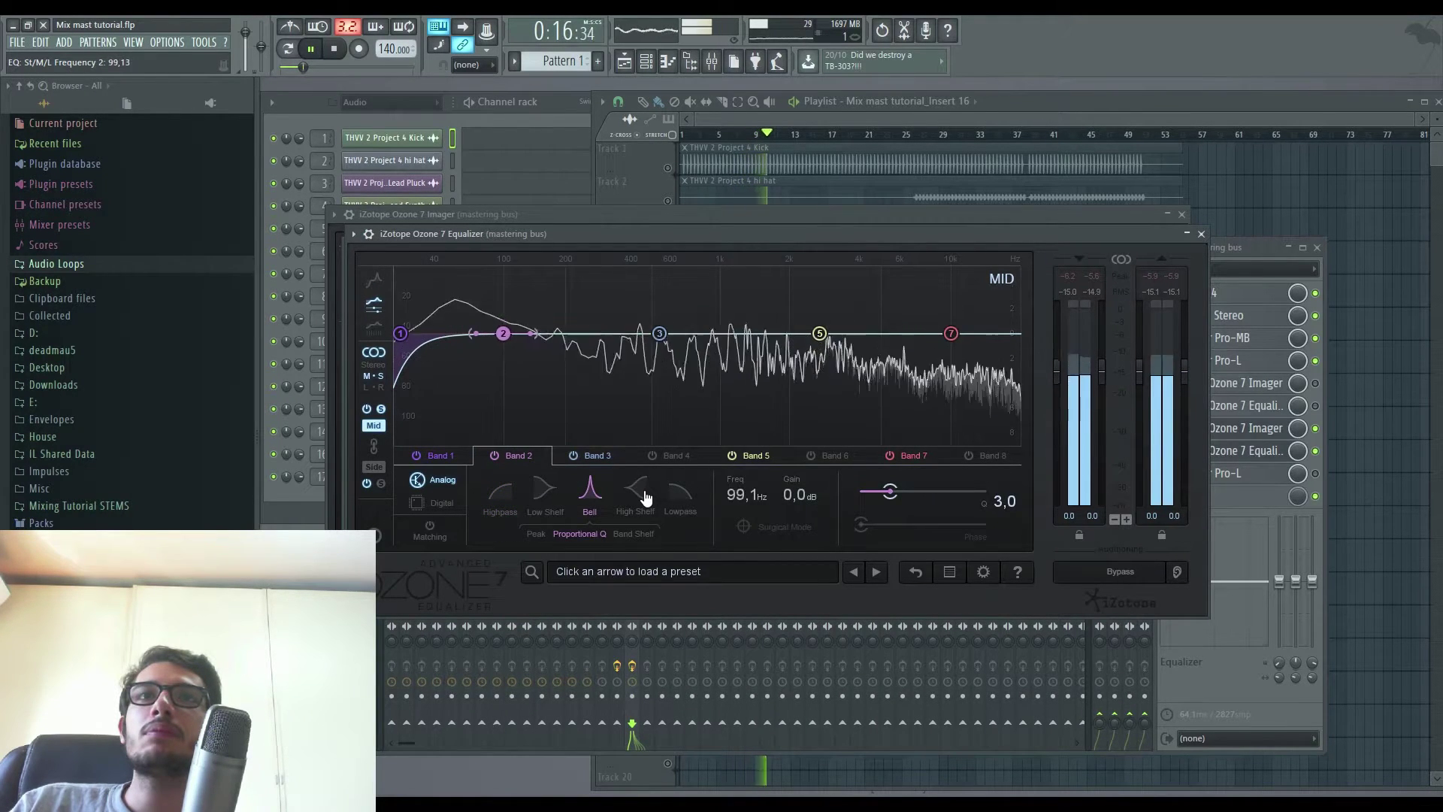
pyautogui.moveTo(778, 511)
pyautogui.mouseDown()
pyautogui.moveTo(709, 500)
pyautogui.moveTo(792, 490)
pyautogui.mouseUp()
pyautogui.moveTo(660, 335); pyautogui.dragTo(660, 371)
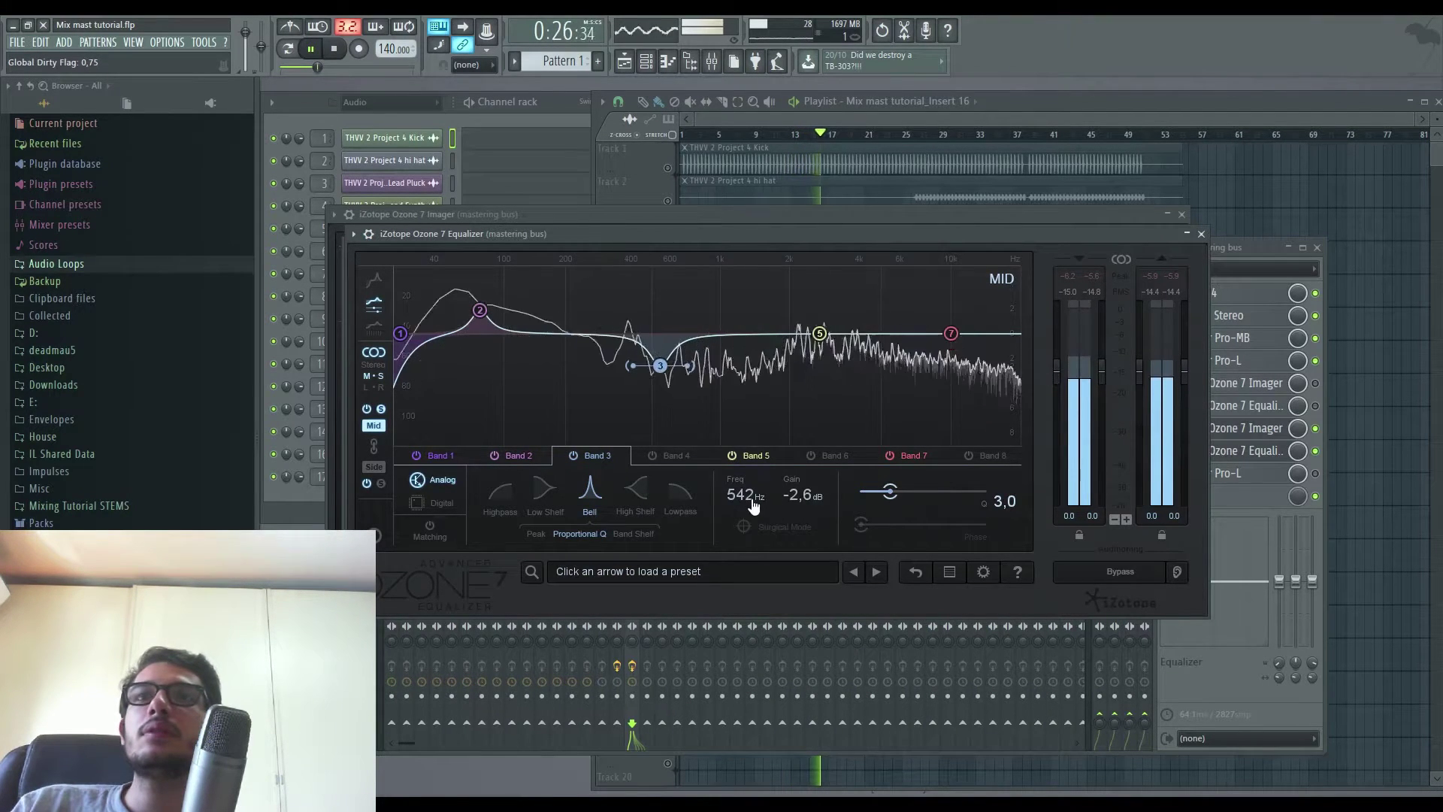
pyautogui.moveTo(890, 492); pyautogui.dragTo(804, 501)
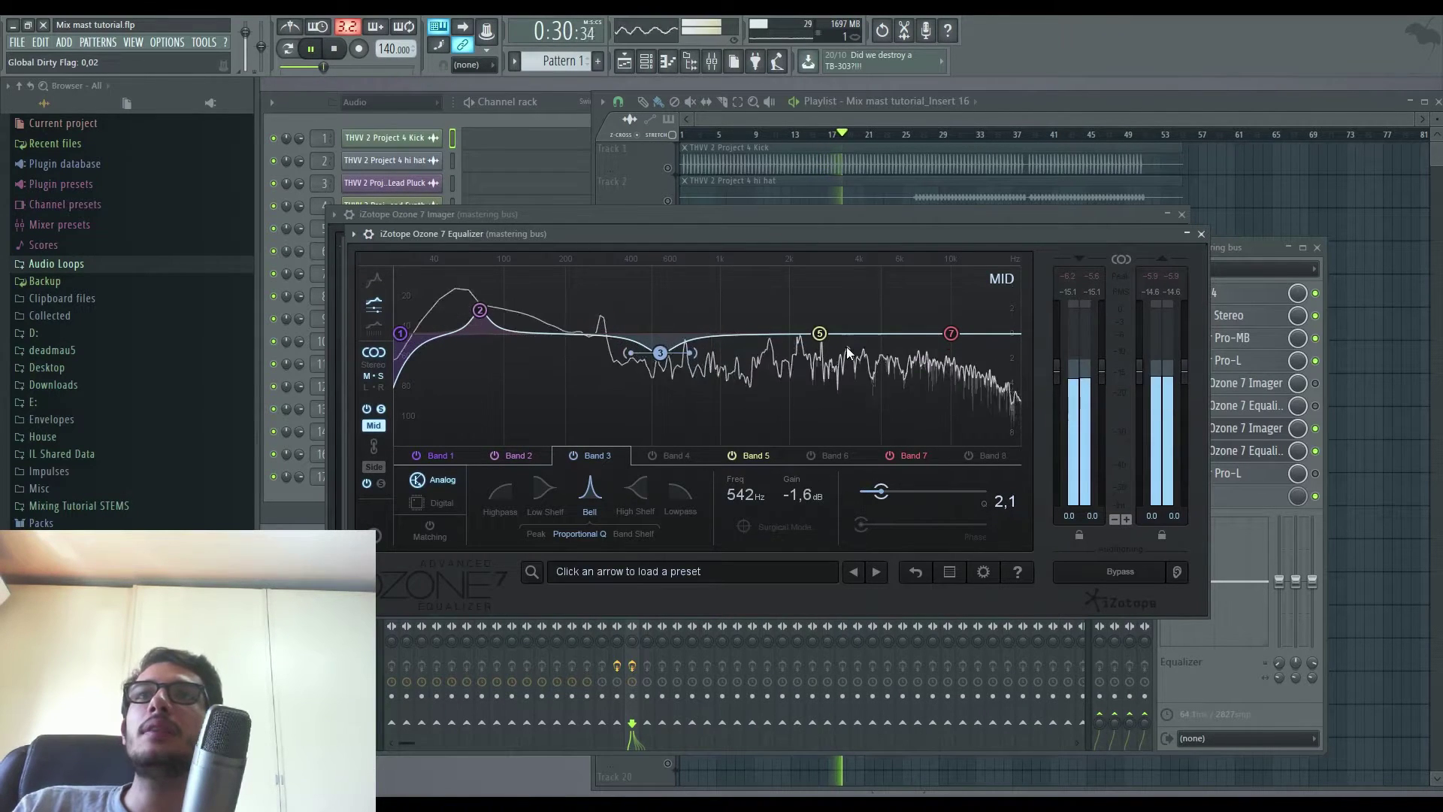
pyautogui.doubleClick(995, 331)
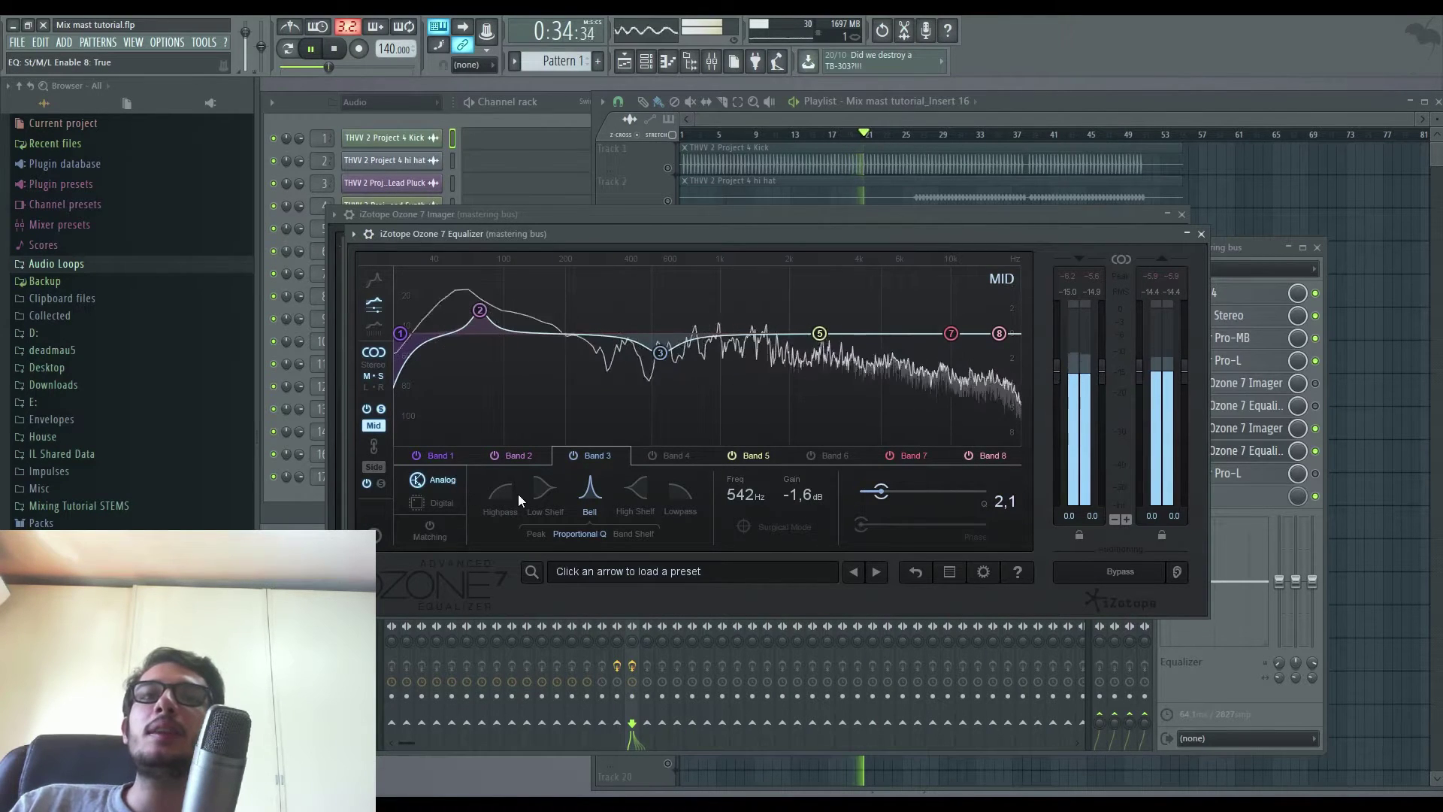
pyautogui.click(682, 493)
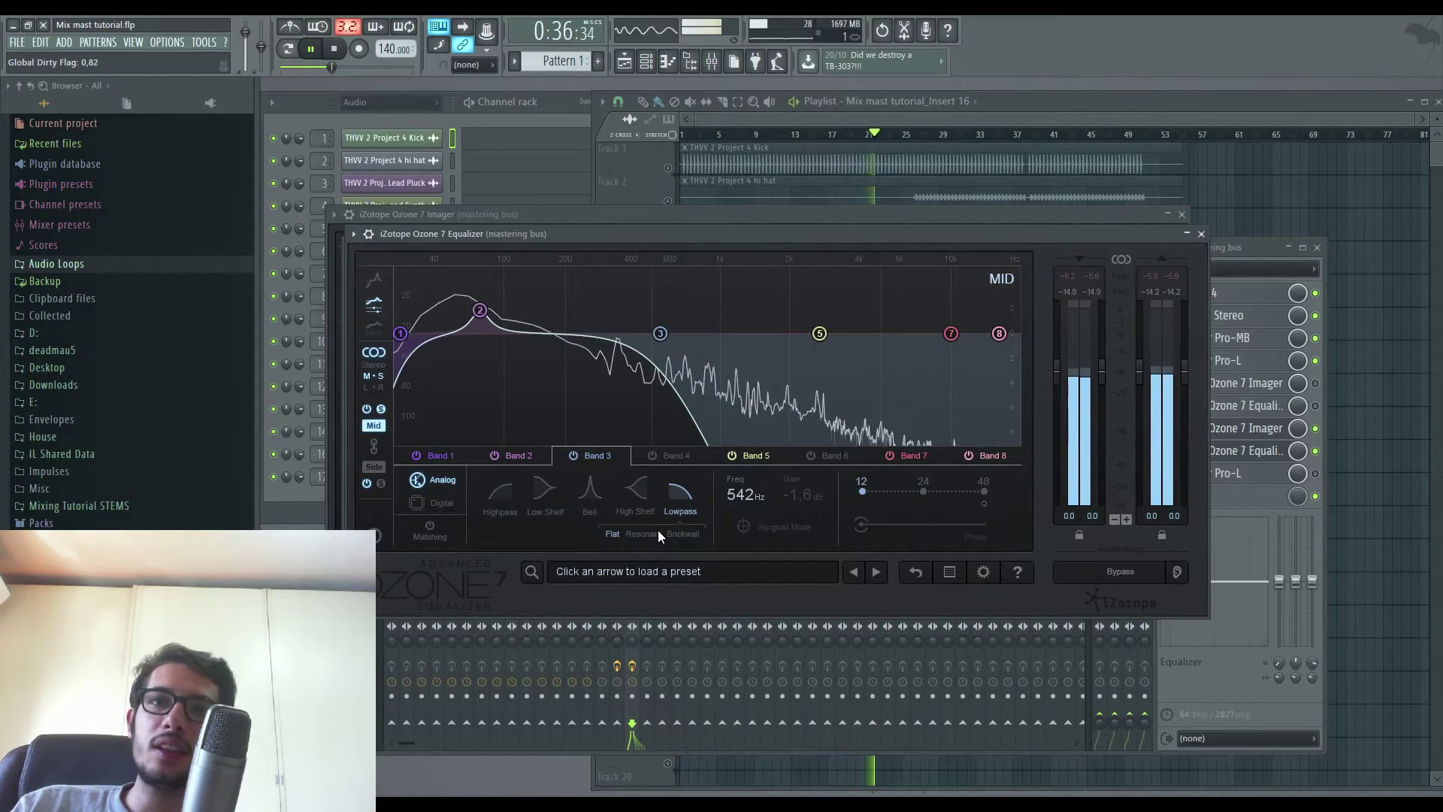
pyautogui.click(923, 491)
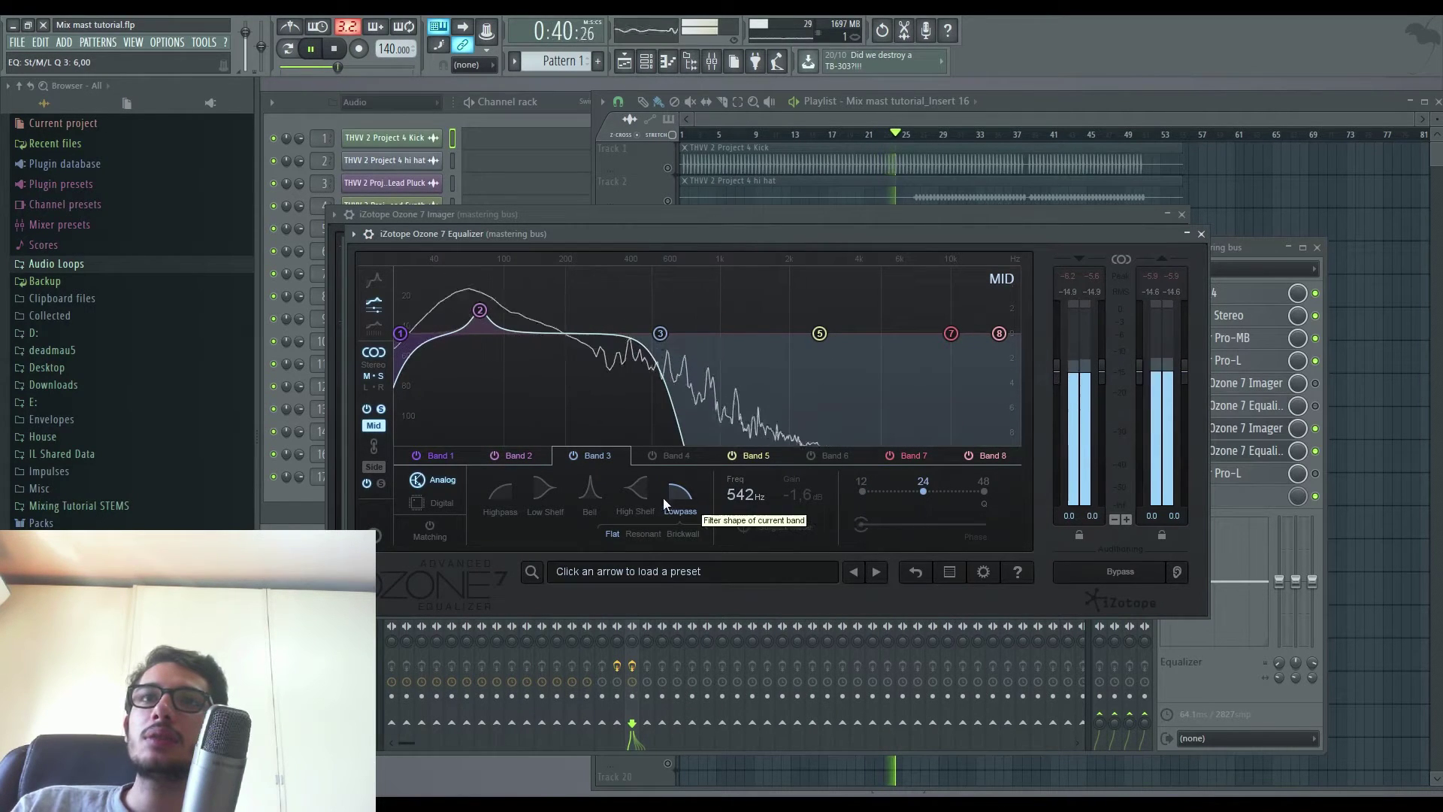
pyautogui.click(595, 490)
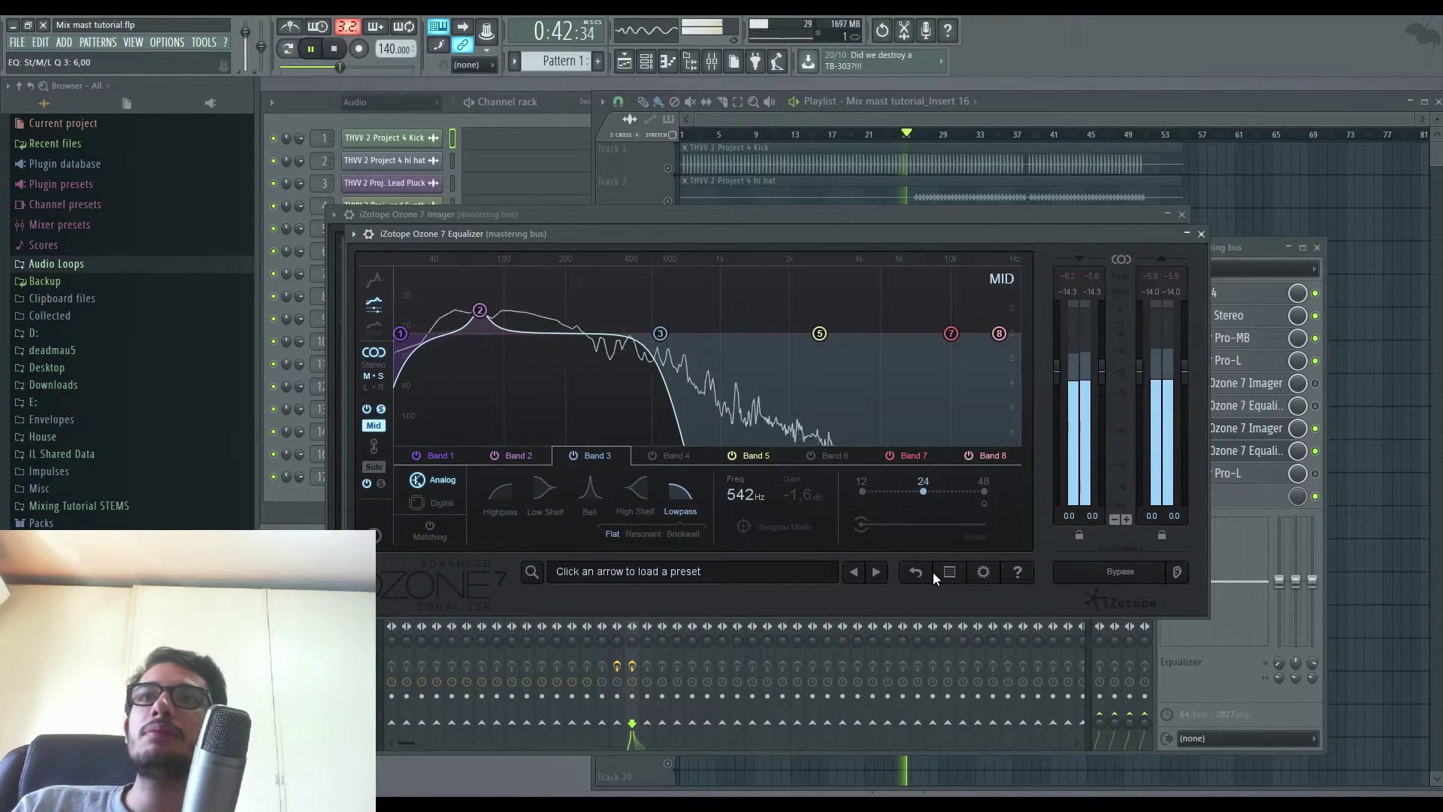
pyautogui.click(917, 571)
# - Enable band 8 on the Mid channel as a lowpass filter with slope 24 at 17.5 kHz
pyautogui.click(988, 456)
pyautogui.click(969, 456)
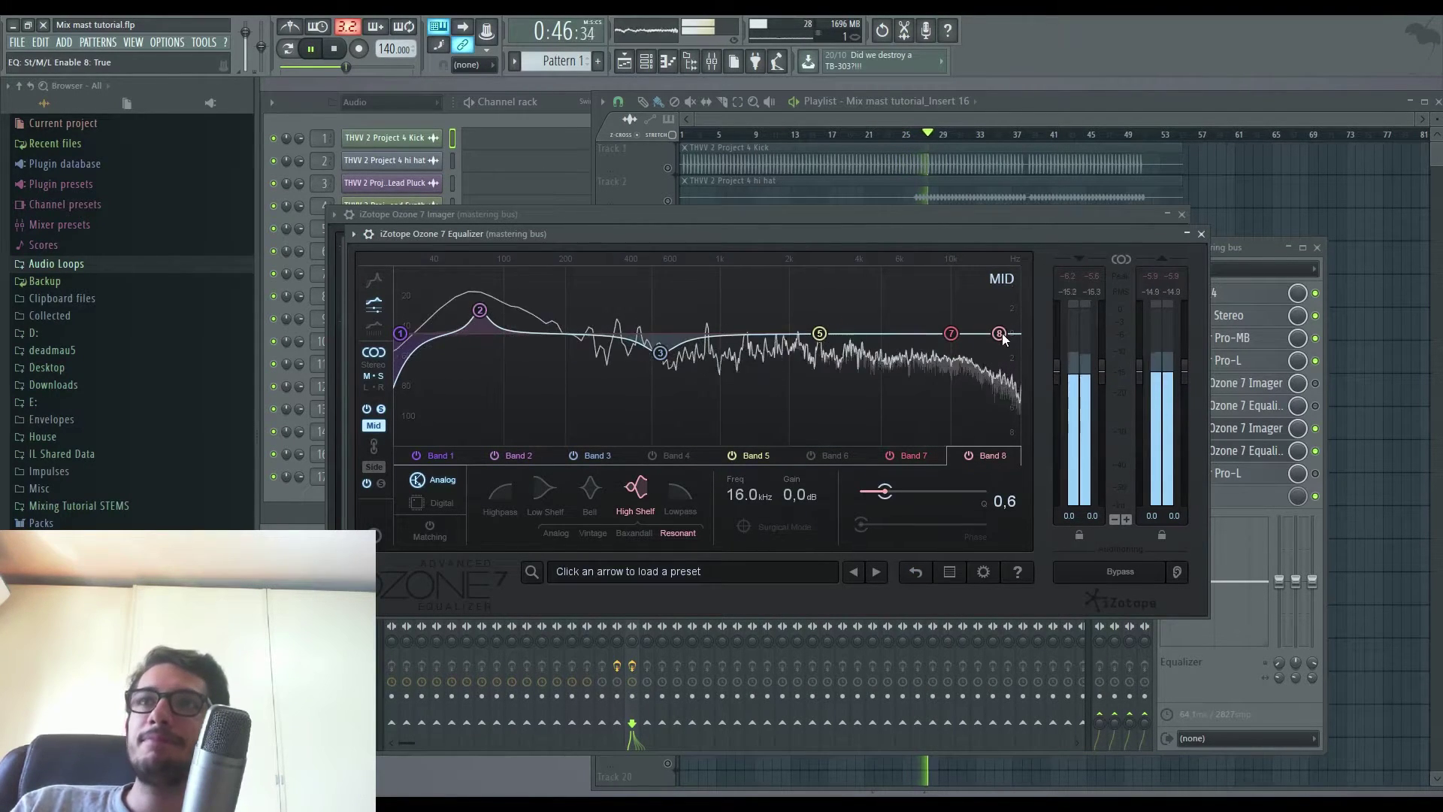
pyautogui.click(690, 494)
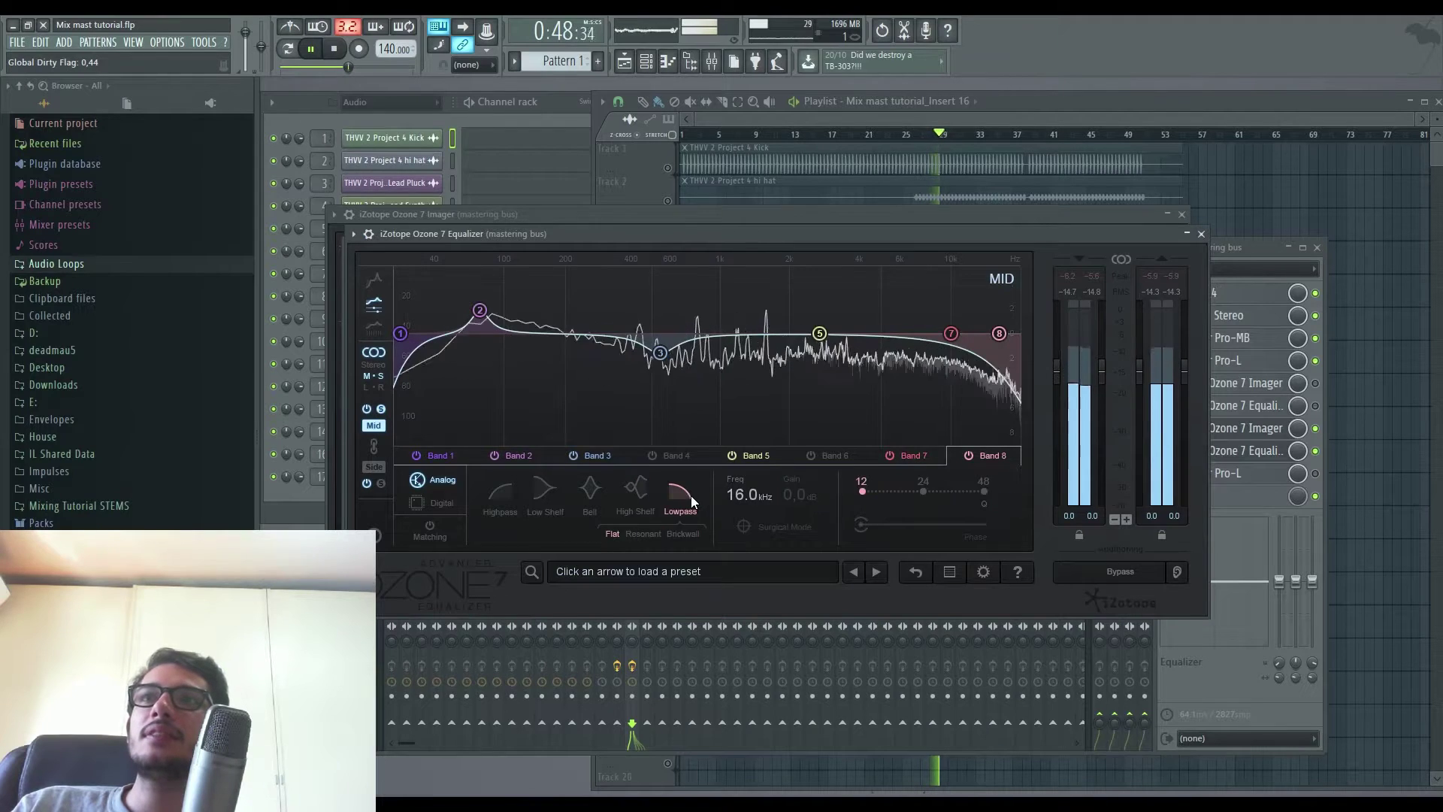
pyautogui.click(923, 491)
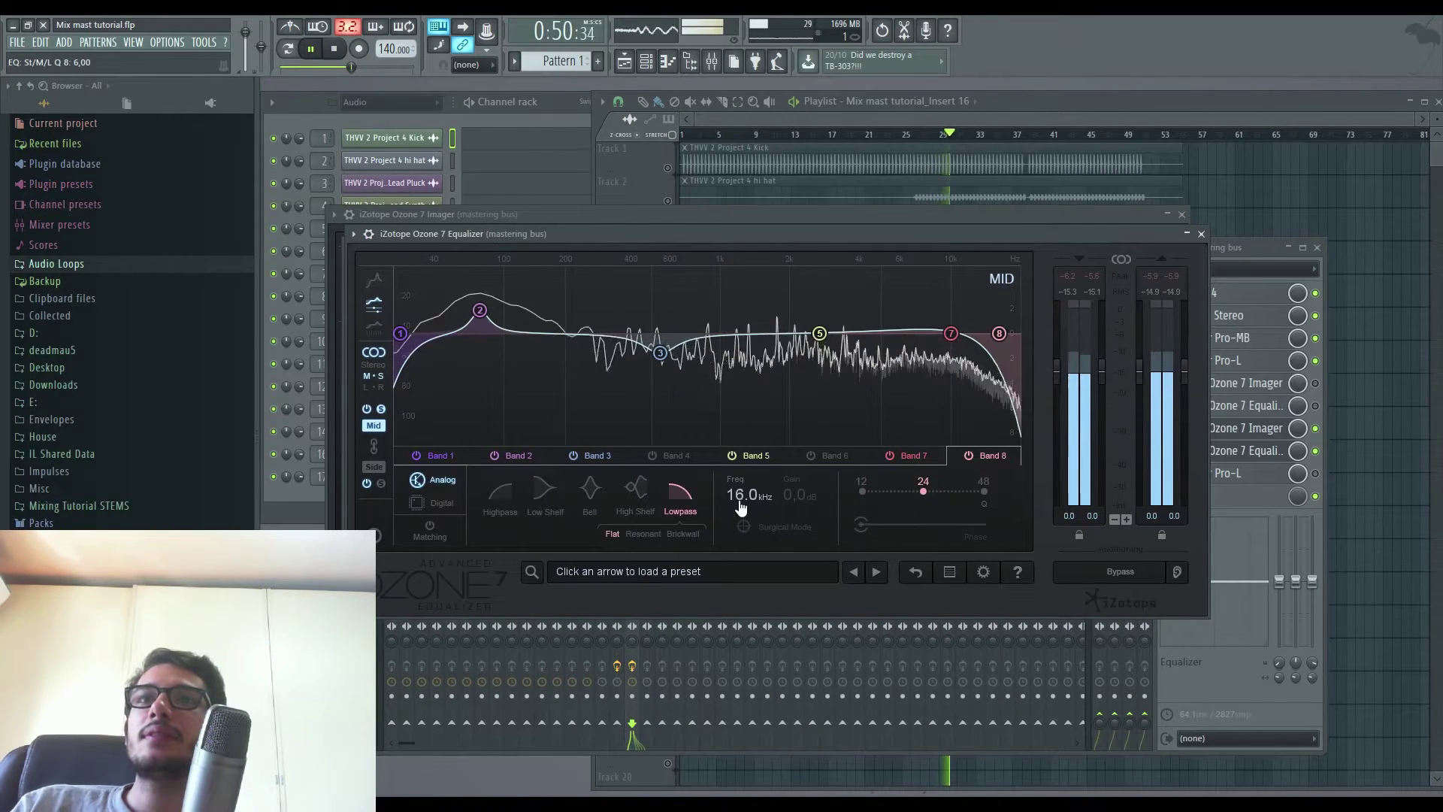
pyautogui.doubleClick(741, 495)
pyautogui.write('1750')
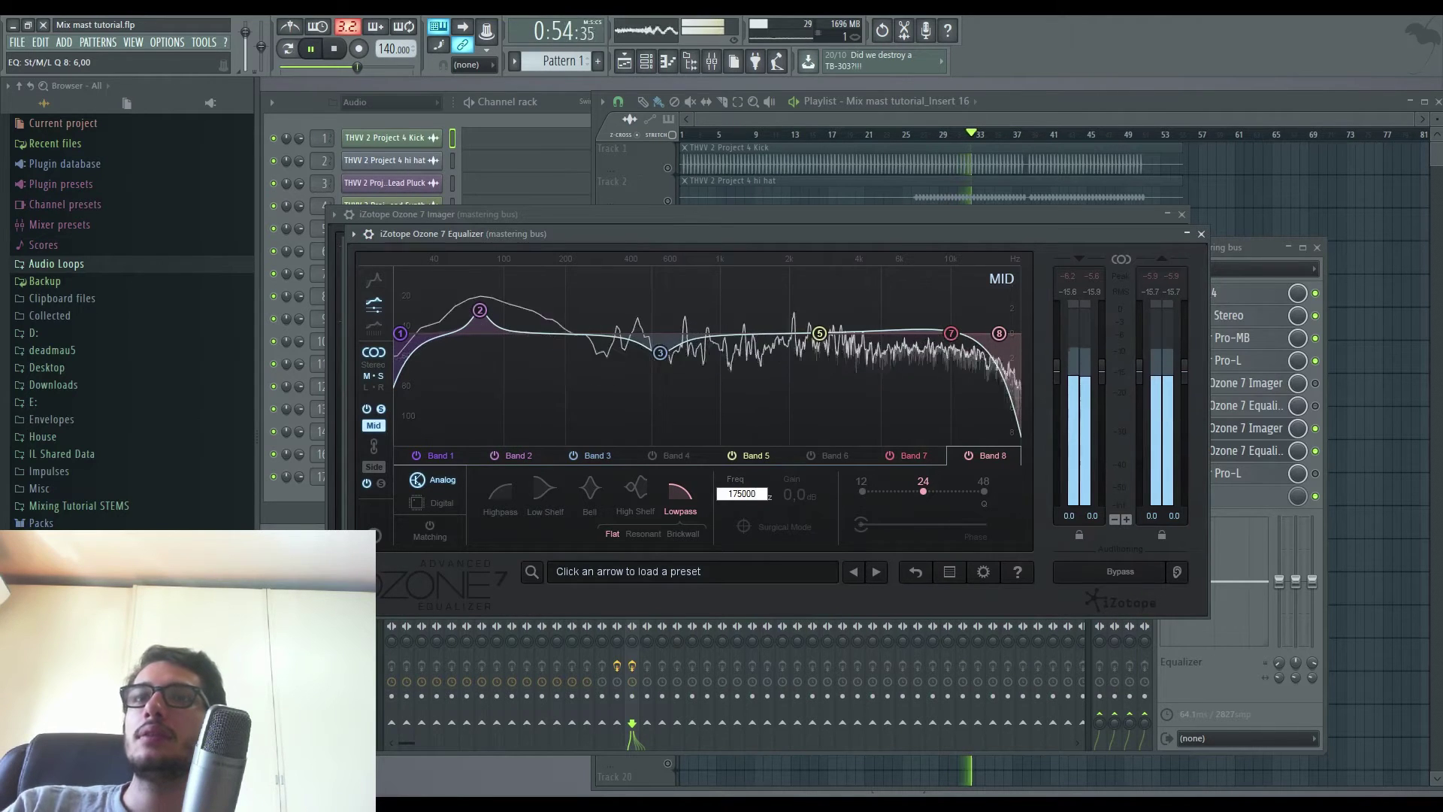
pyautogui.write('0')
pyautogui.press('Return')
# - Raise the Mid band 7 high shelf about 1 dB at 6.7 kHz and band 5 about 1 dB at 1.52 kHz with Q 1.6
pyautogui.moveTo(951, 333); pyautogui.dragTo(906, 315)
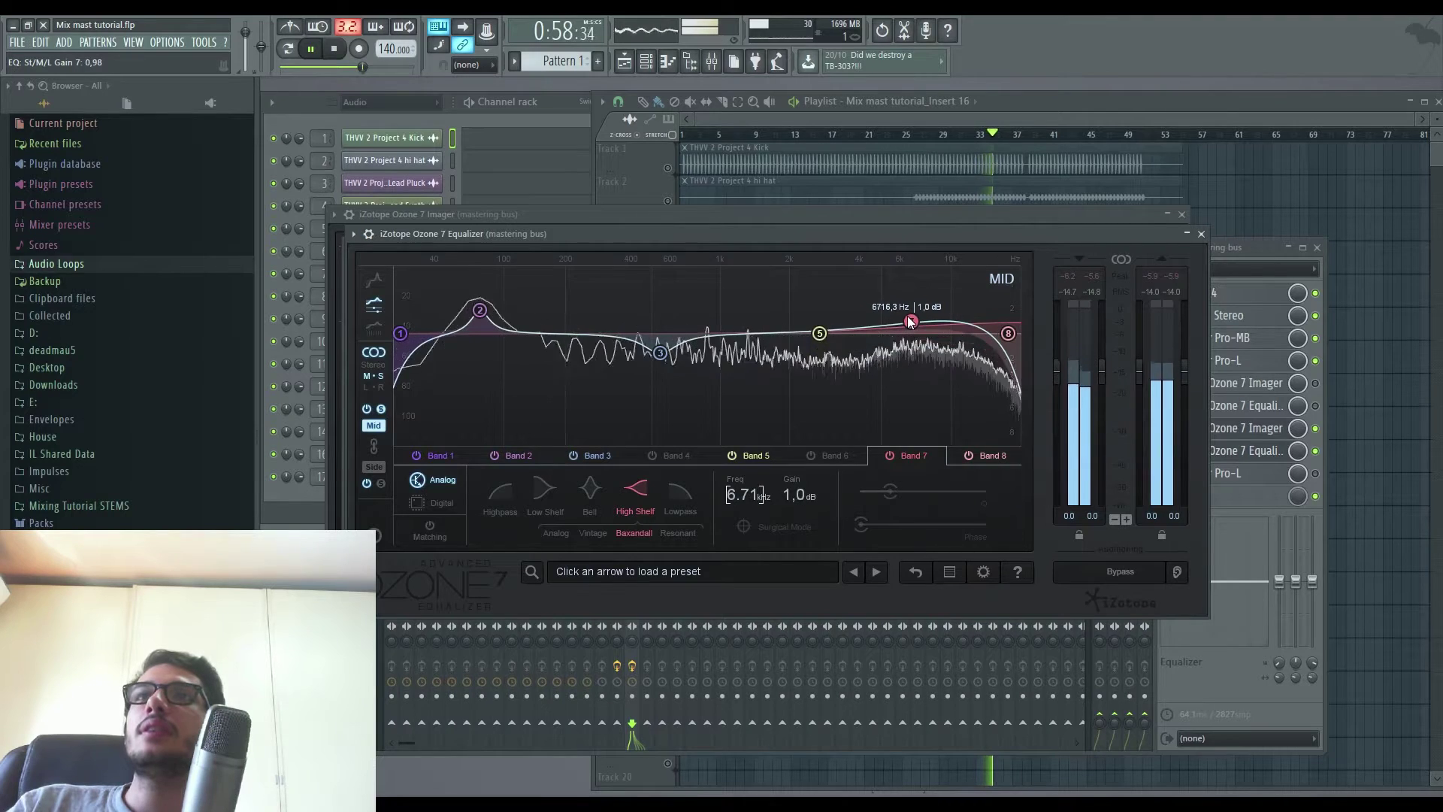
pyautogui.moveTo(822, 336); pyautogui.dragTo(766, 322)
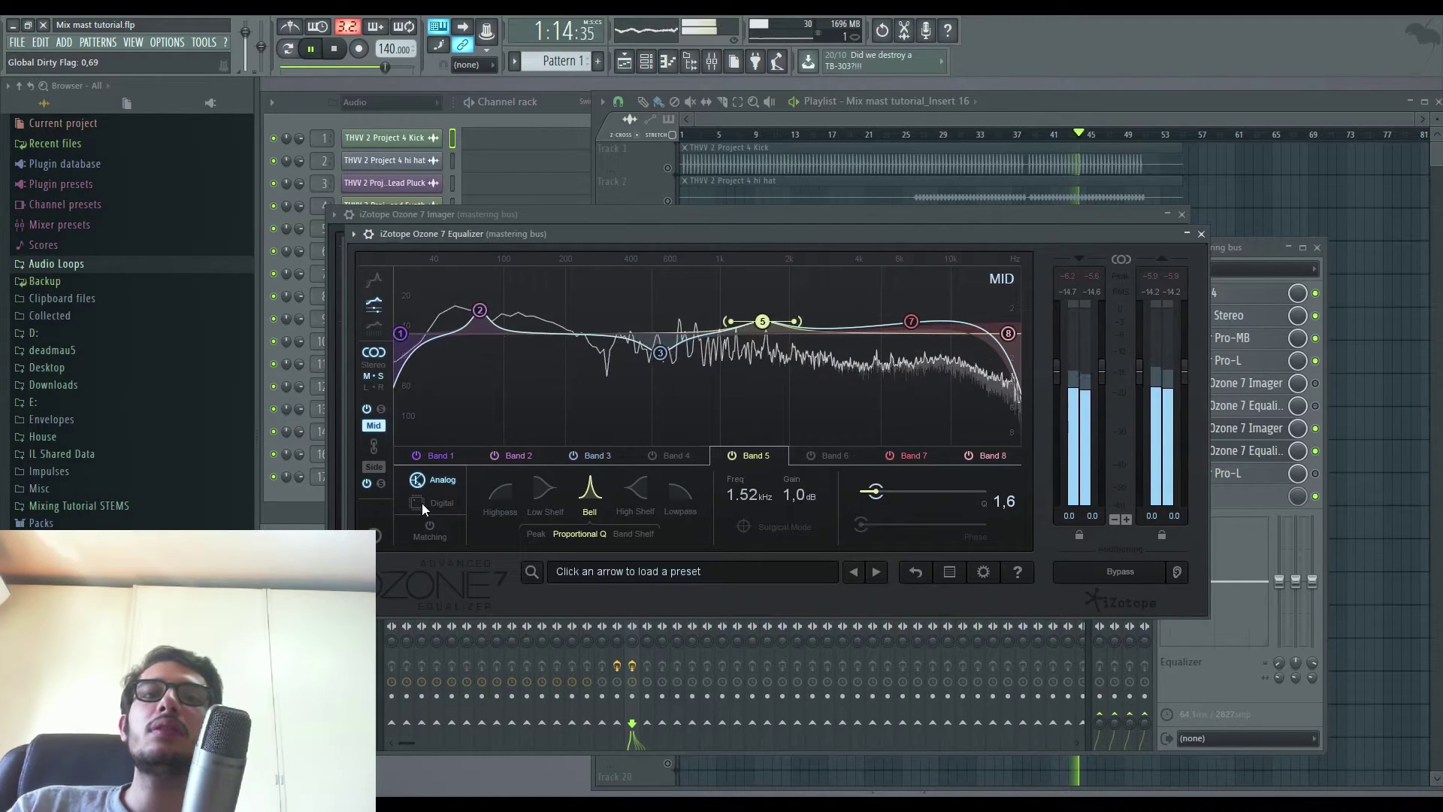
# - Close the equalizer window and compare the mastering bus playback with the slot 8 Equalizer switched off and on
pyautogui.click(1187, 239)
pyautogui.press('space')
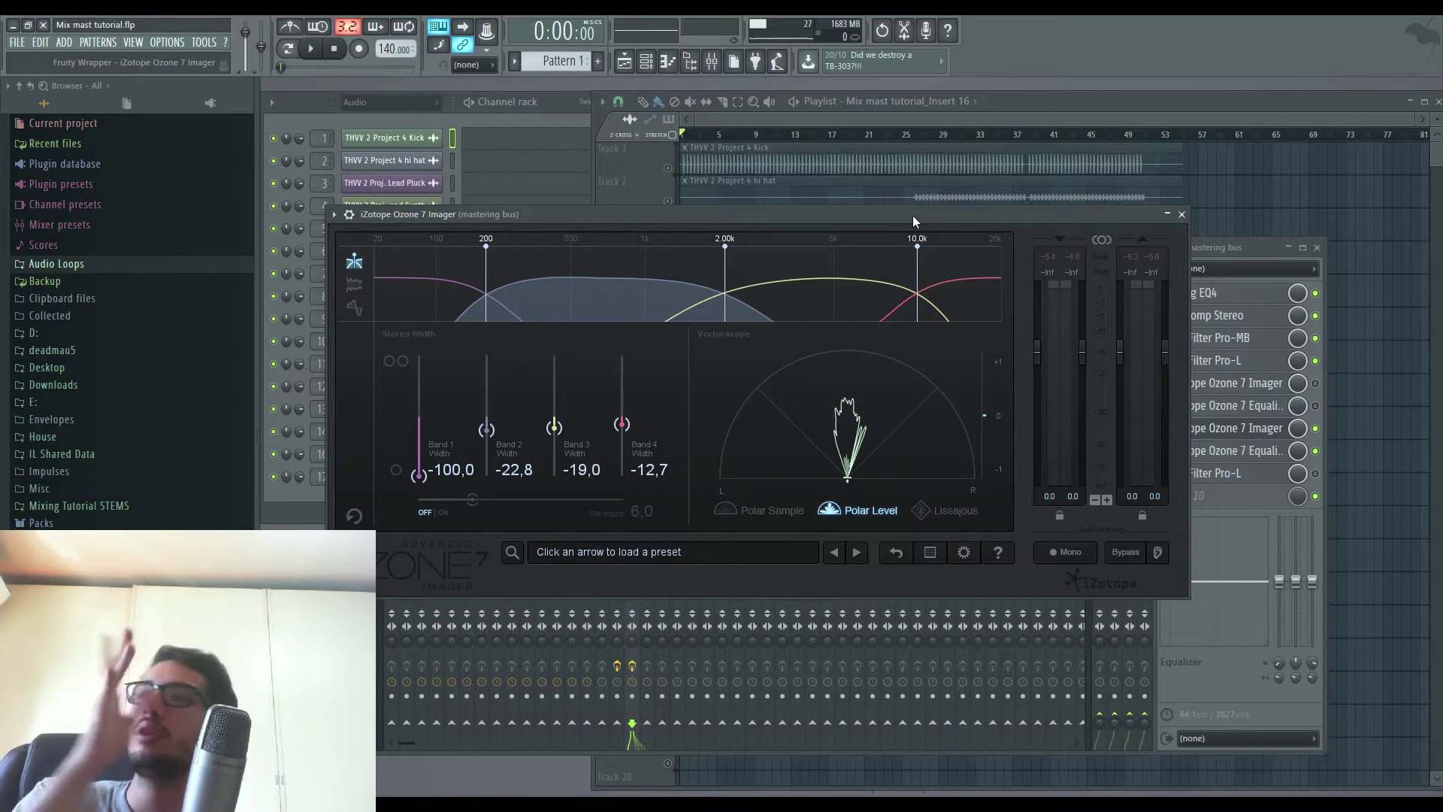
pyautogui.click(1233, 361)
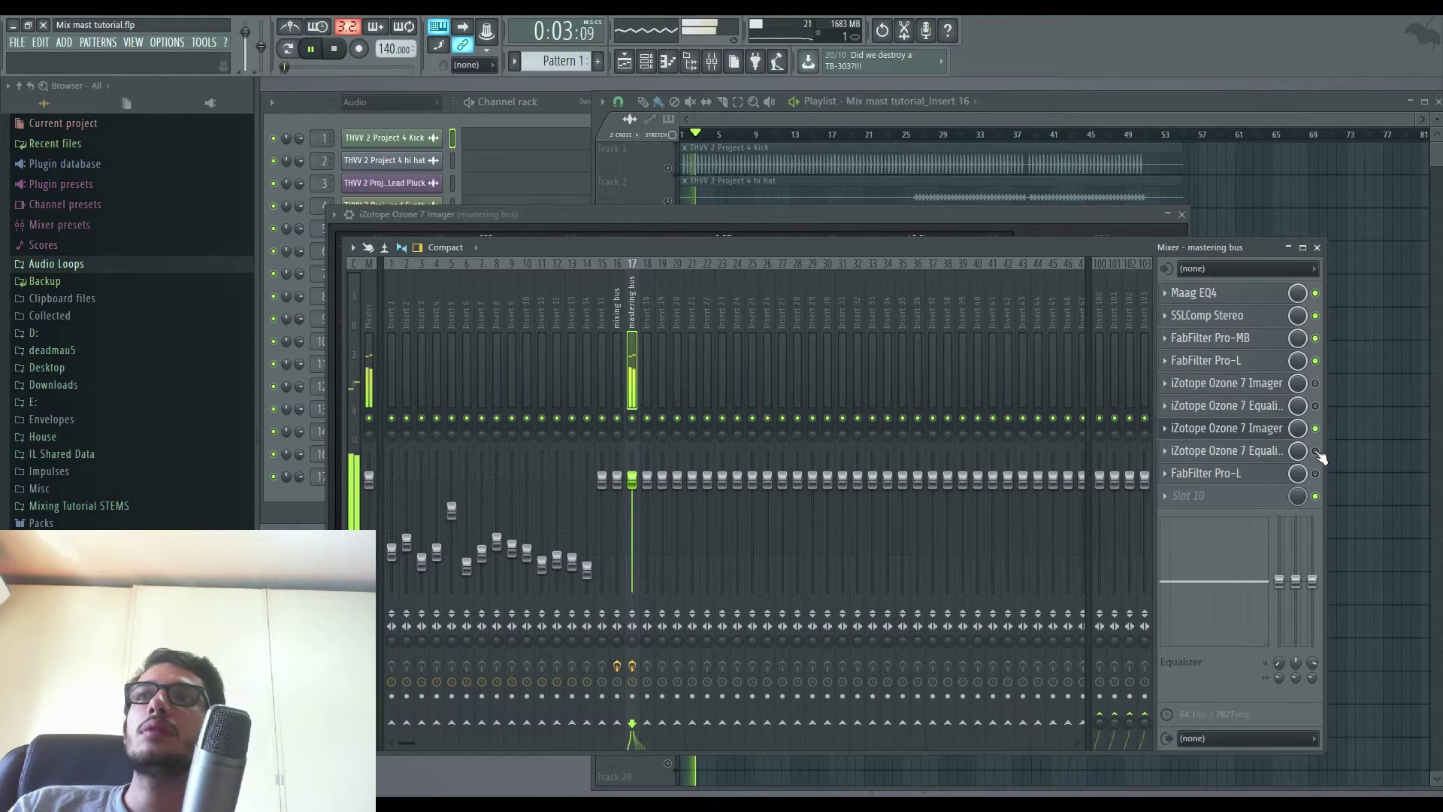
pyautogui.click(1315, 451)
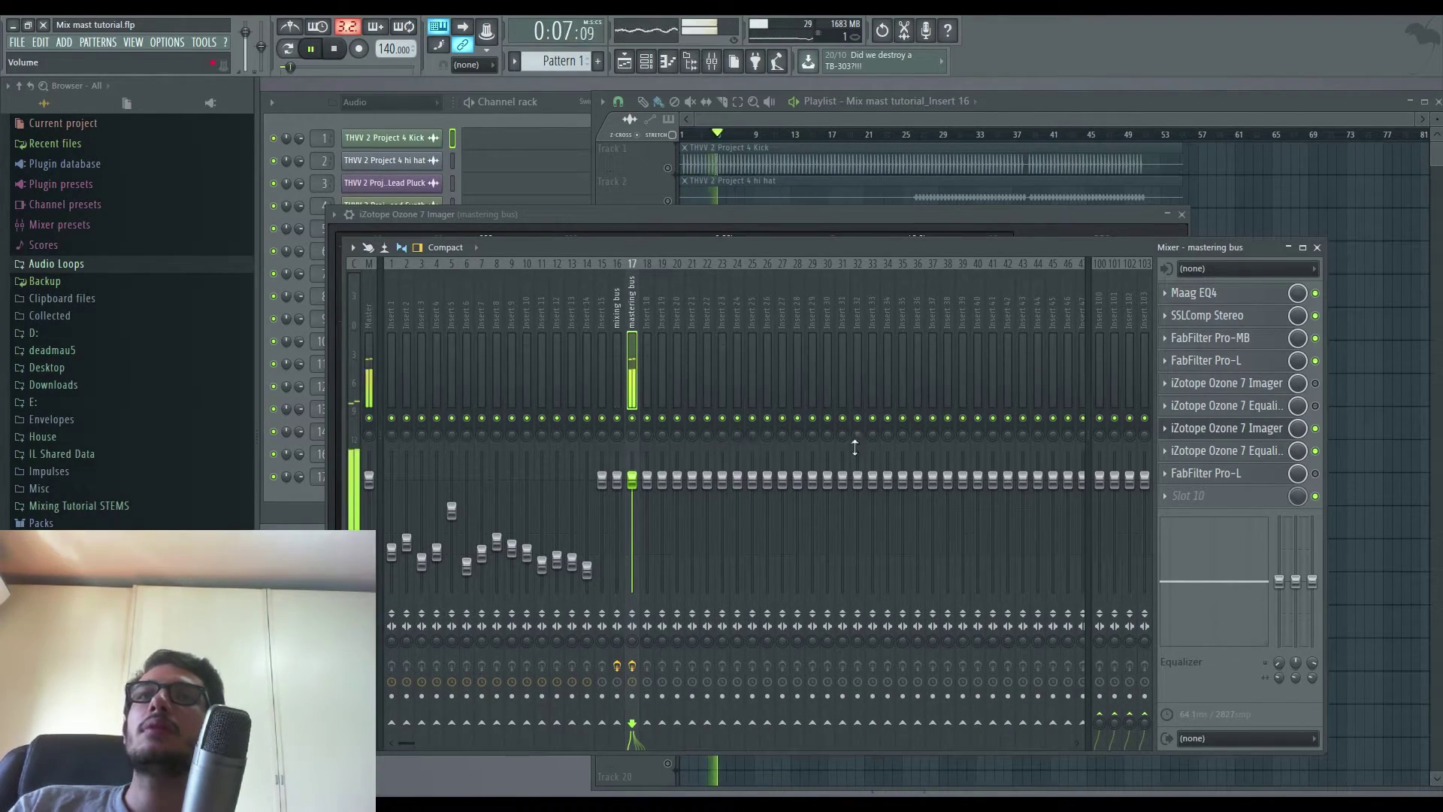
# - Enable the FabFilter Pro-L in slot 9 of the mastering bus and play the arrangement from around bar 25
pyautogui.press('space')
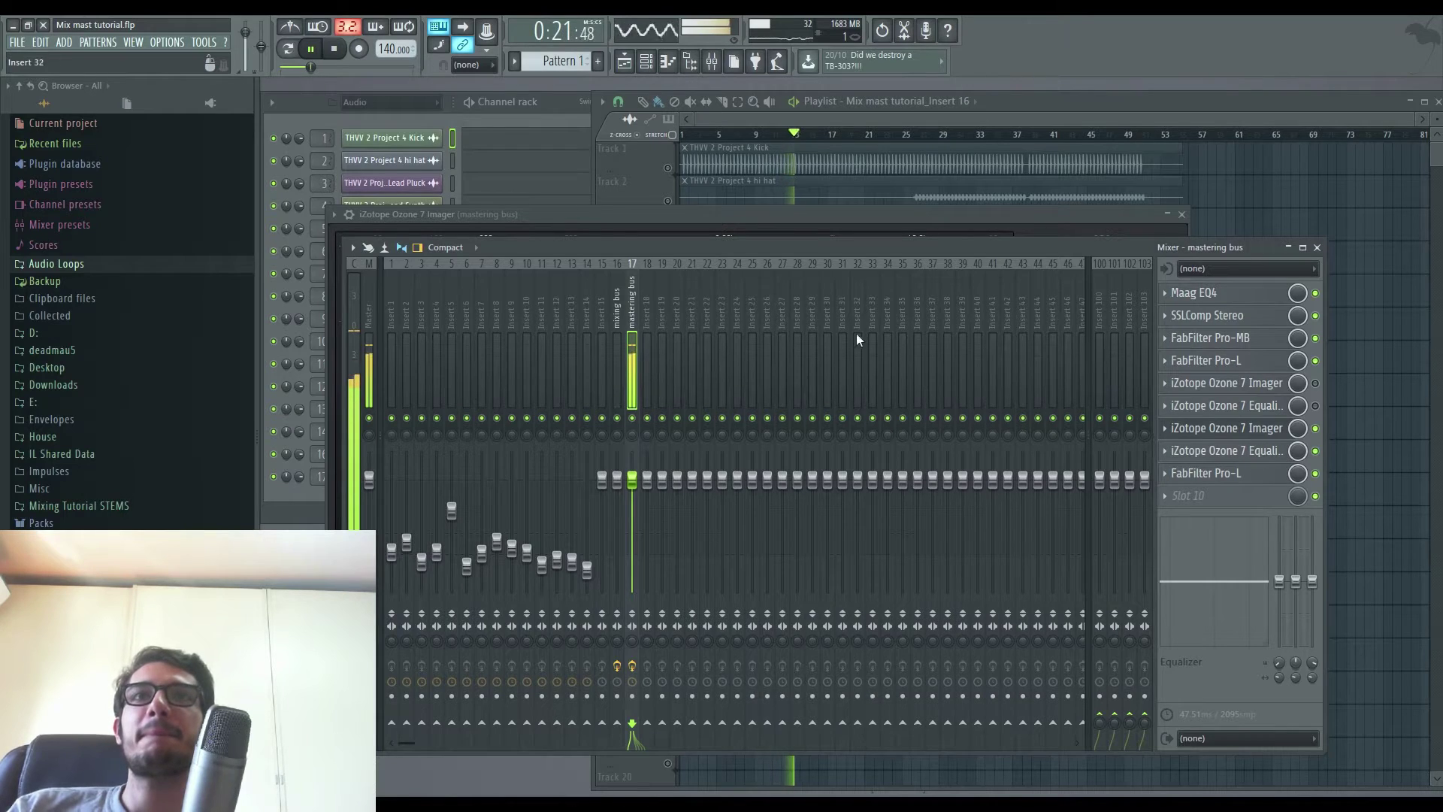
pyautogui.click(645, 191)
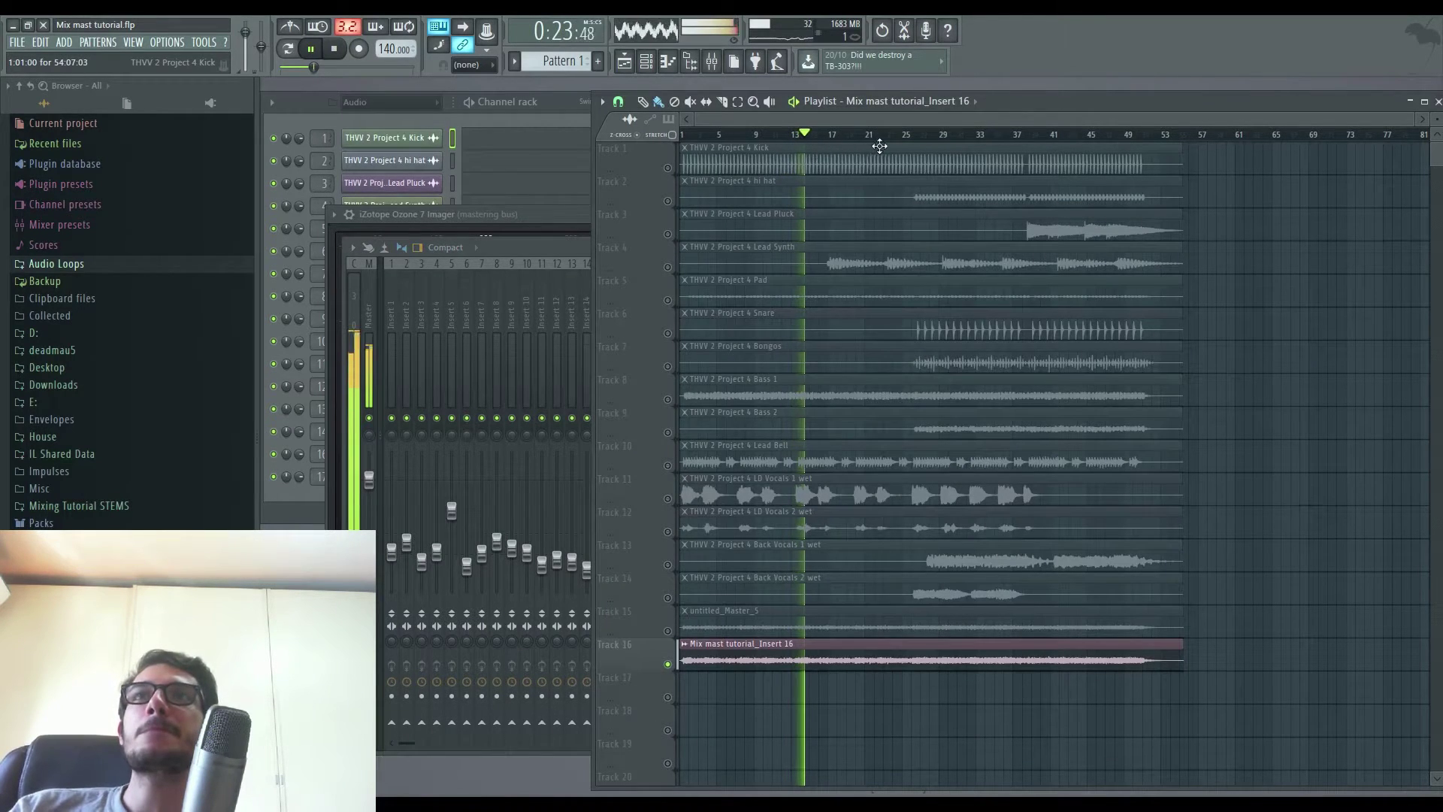
pyautogui.click(909, 140)
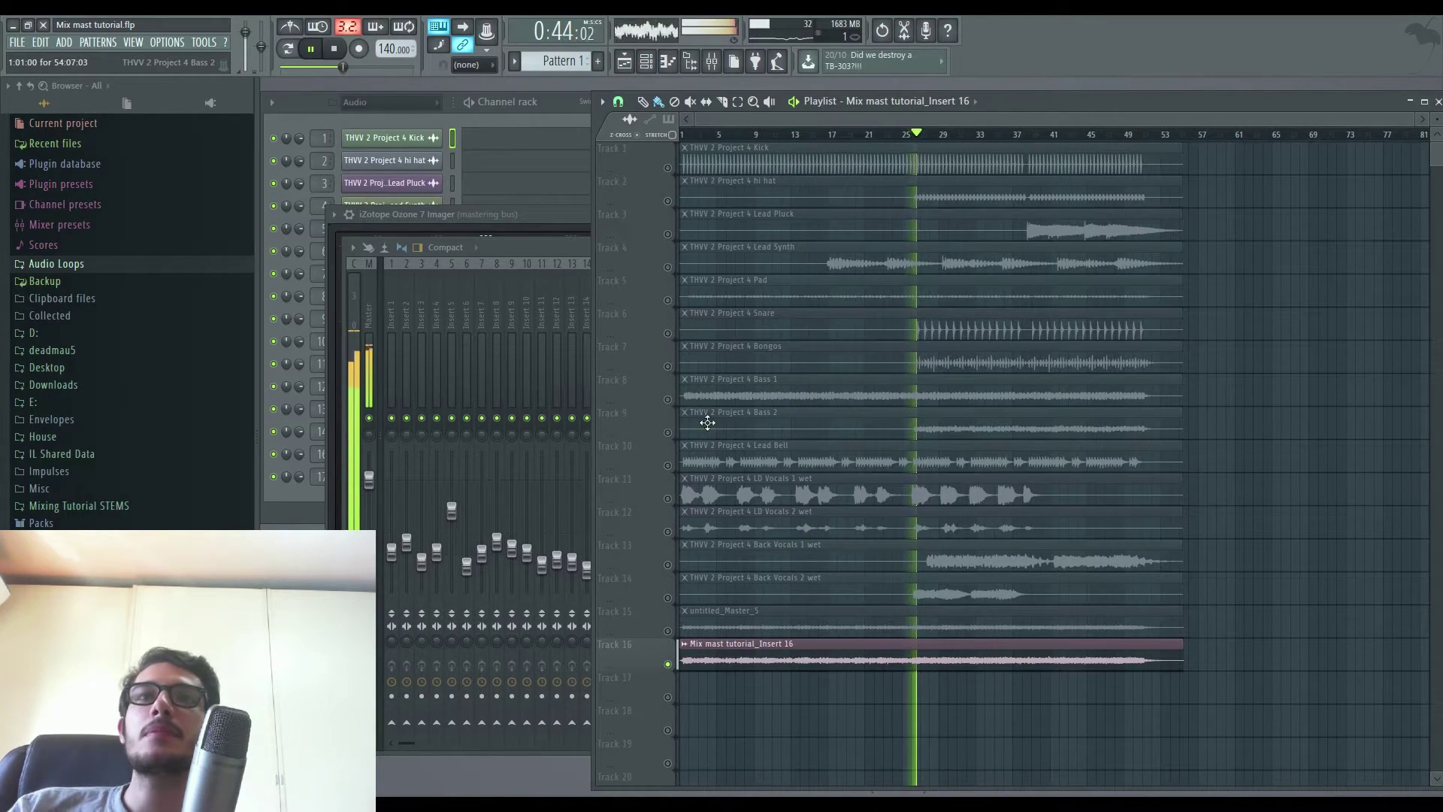
# - Compare the mastering bus playback from around bar 25 with the slot 7 Ozone 7 Imager switched off and on, and stop playback
pyautogui.click(482, 239)
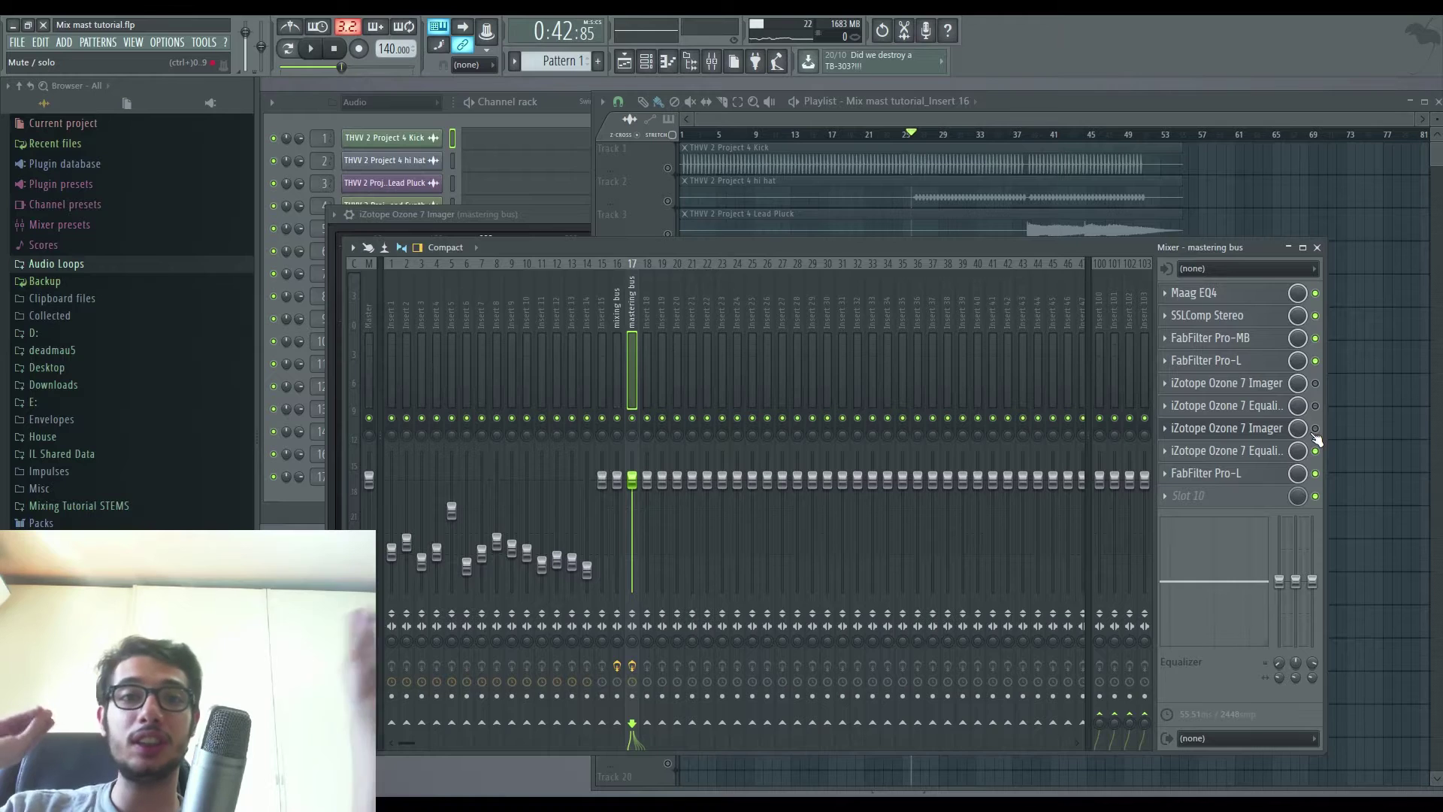
pyautogui.press('space')
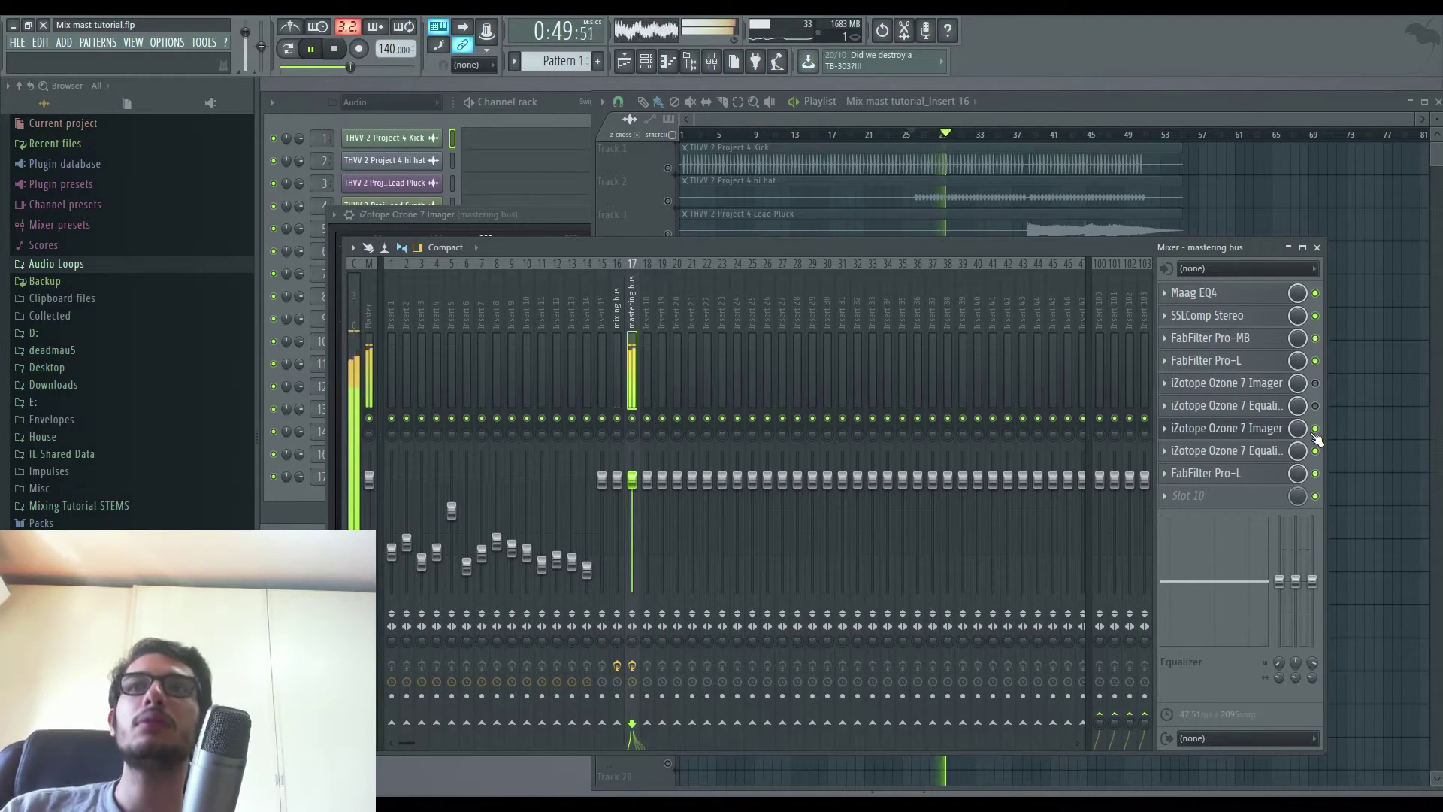
pyautogui.click(655, 191)
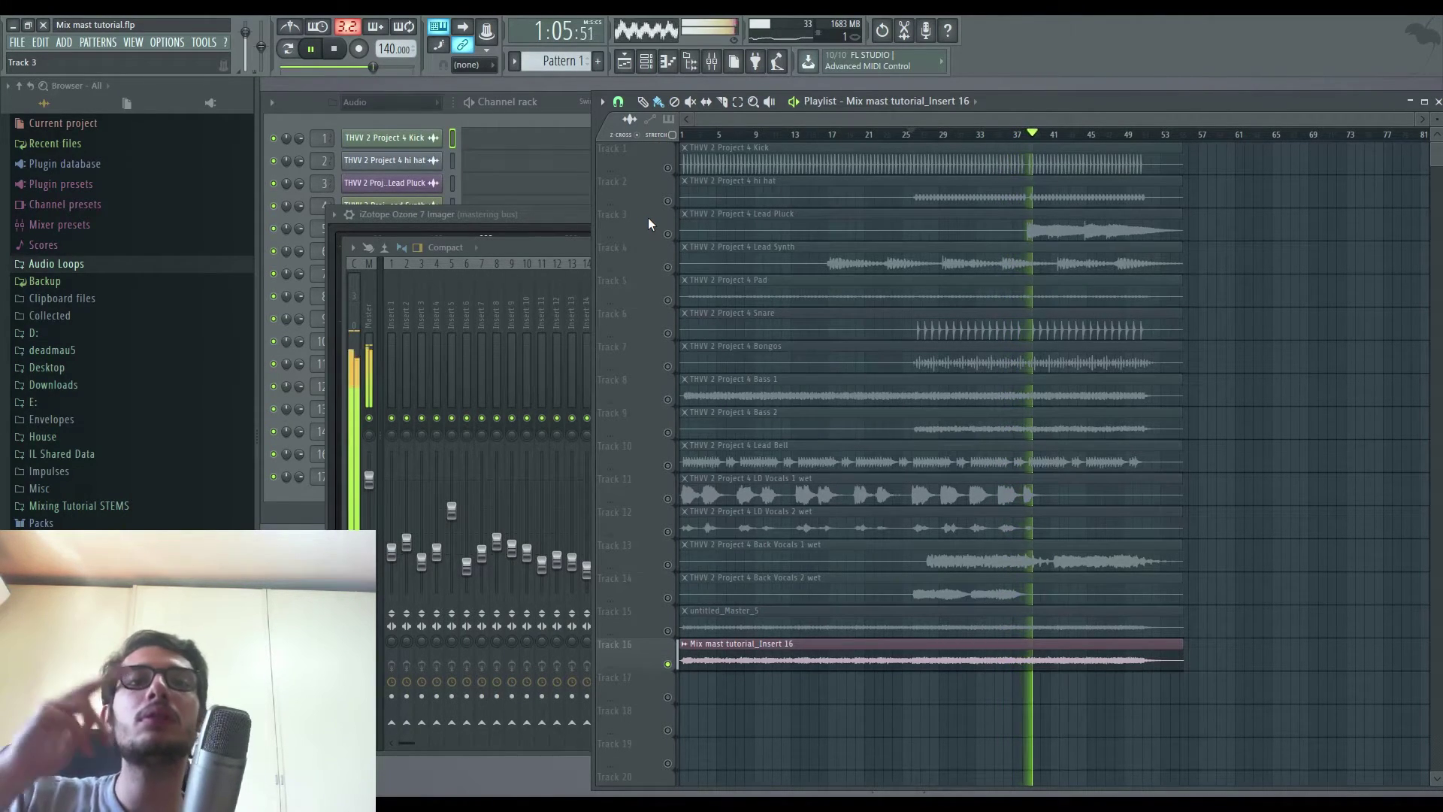
pyautogui.press('space')
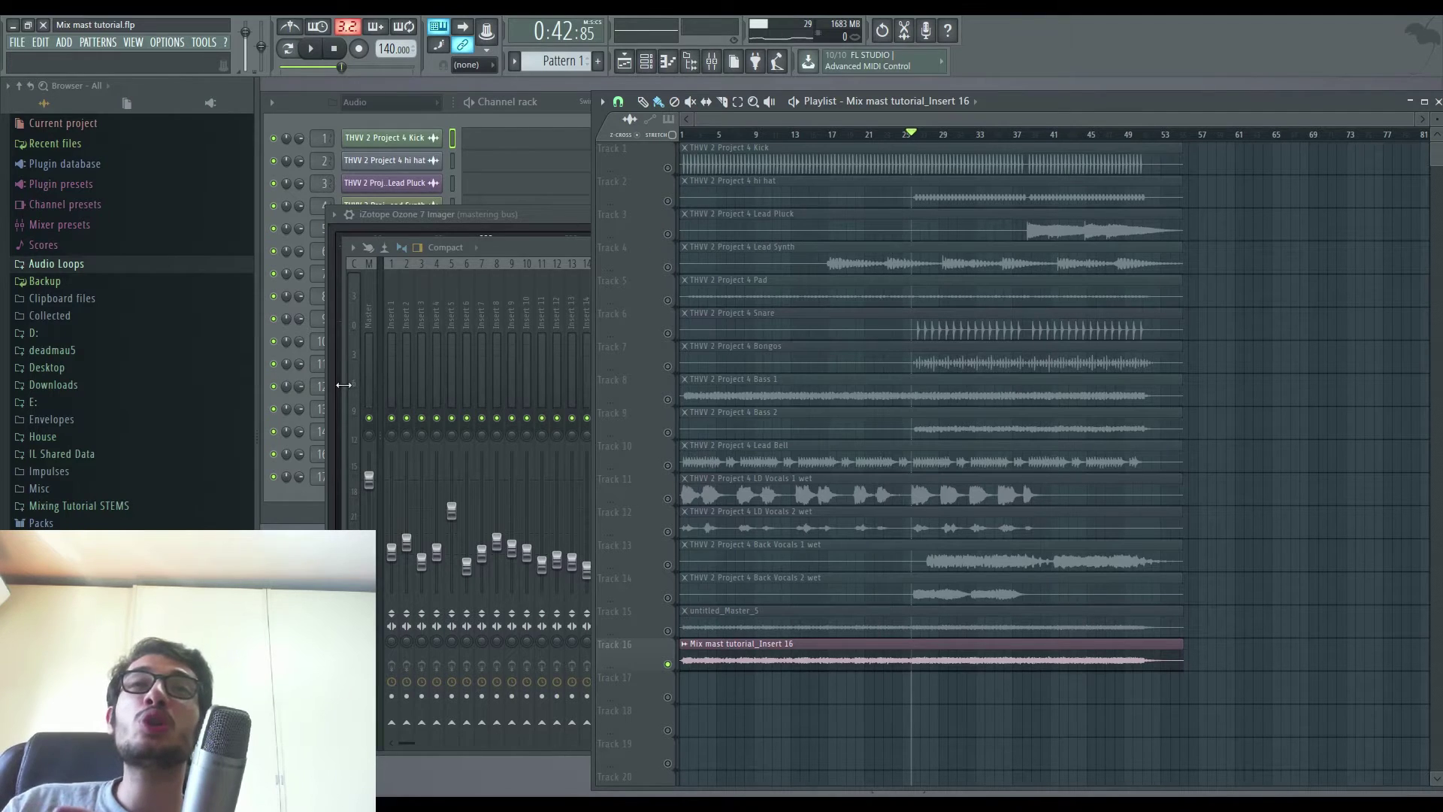
# - Examine the fader levels and effect slots of the individual mixer tracks, going through Inserts 1 to 9 and back to Inserts 4 and 6
pyautogui.click(388, 374)
pyautogui.press('Right')
pyautogui.press('Right')
pyautogui.press('Right')
pyautogui.press('Right')
pyautogui.press('Right')
pyautogui.press('Right')
pyautogui.press('Right')
pyautogui.press('Right')
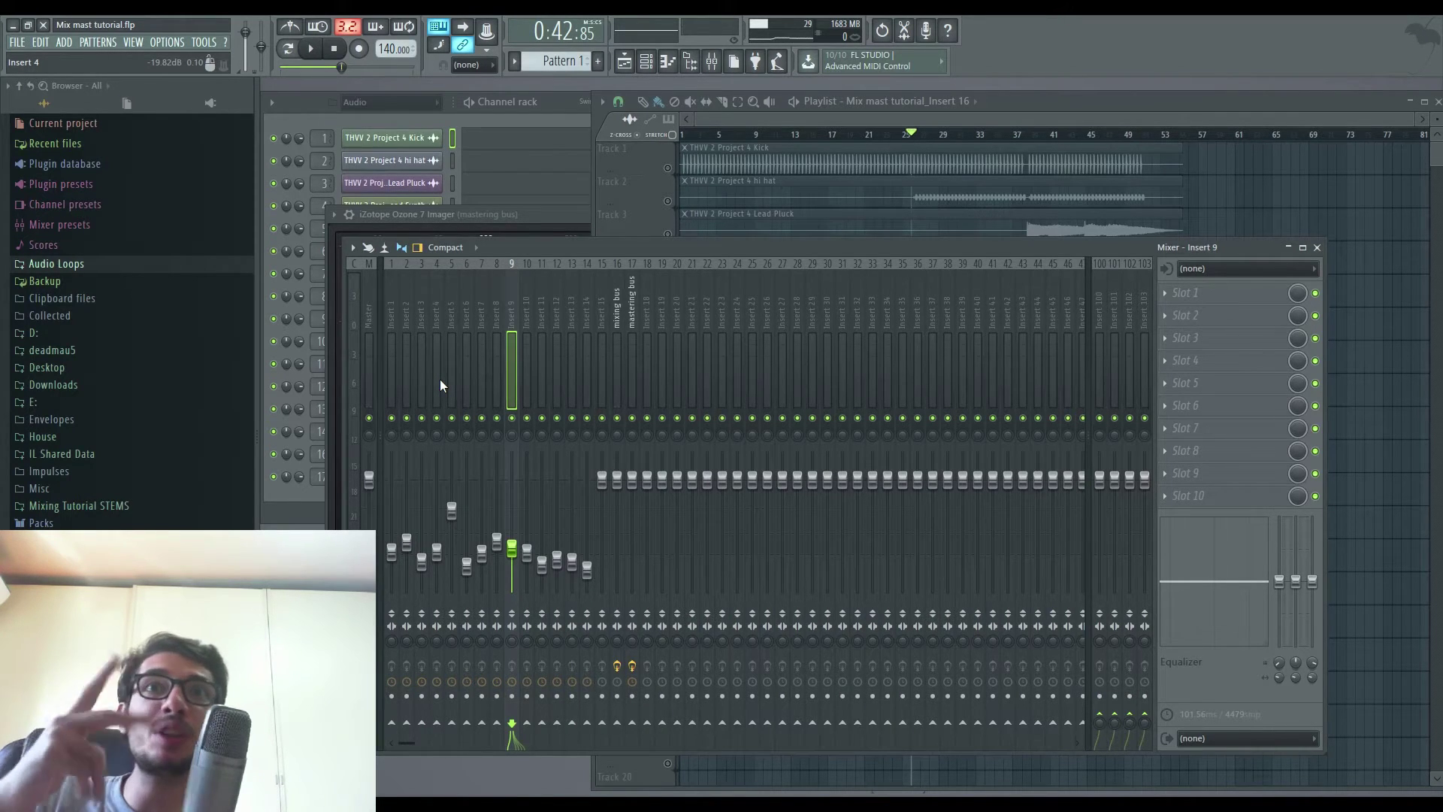
pyautogui.click(439, 379)
pyautogui.click(467, 384)
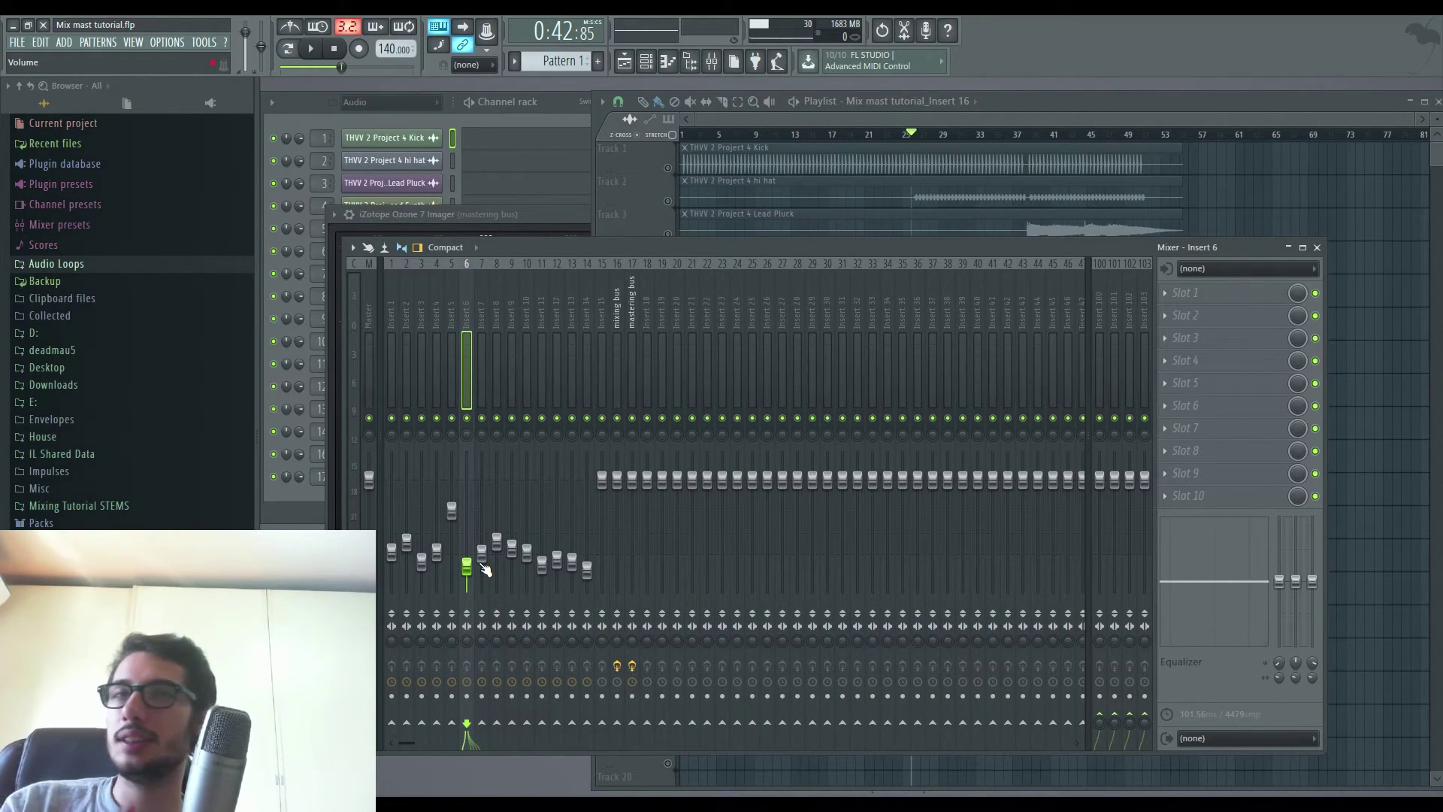
# - Play the whole arrangement in the playlist from bar 1 to its end through the full mastering chain, and stop playback
pyautogui.click(1018, 206)
pyautogui.press('space')
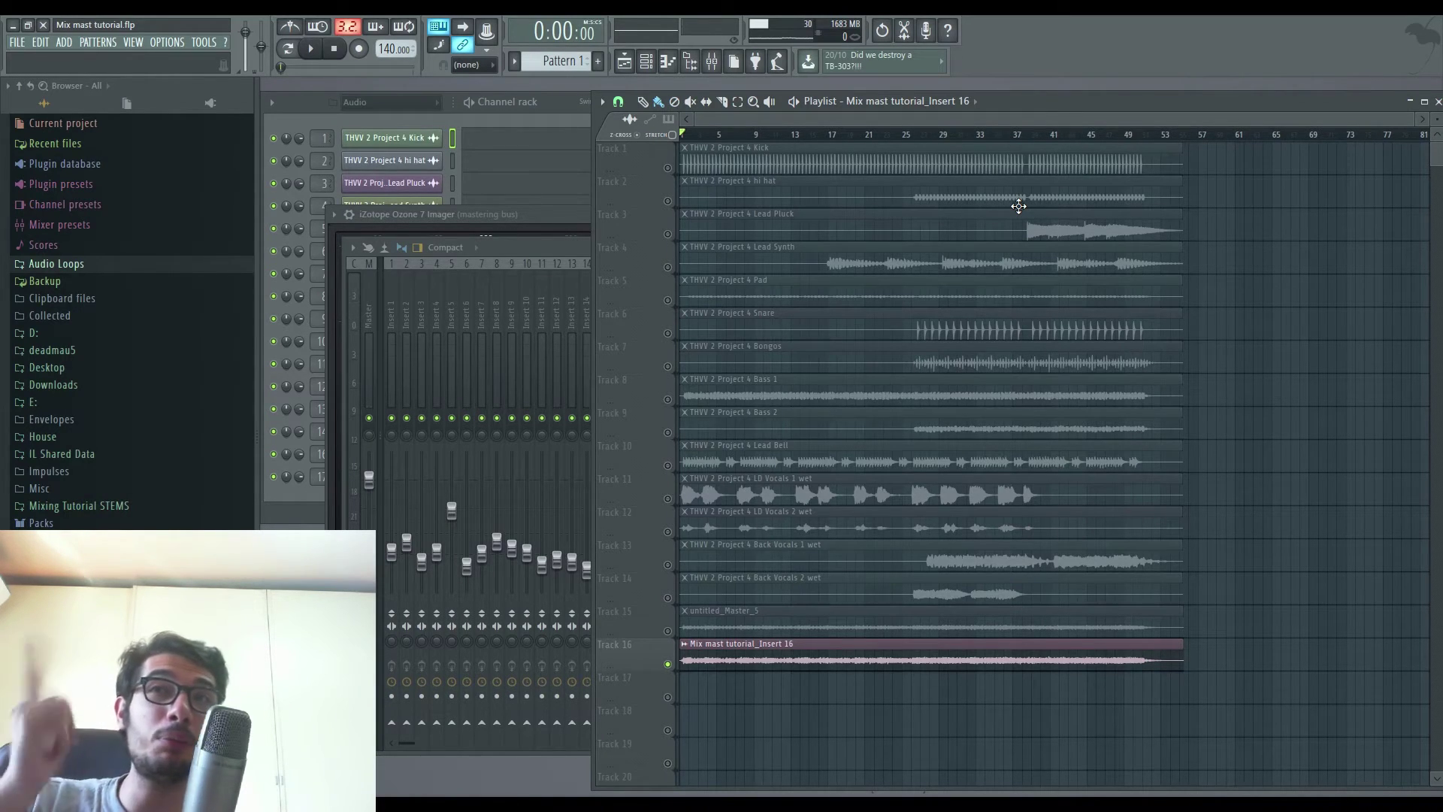
pyautogui.press('space')
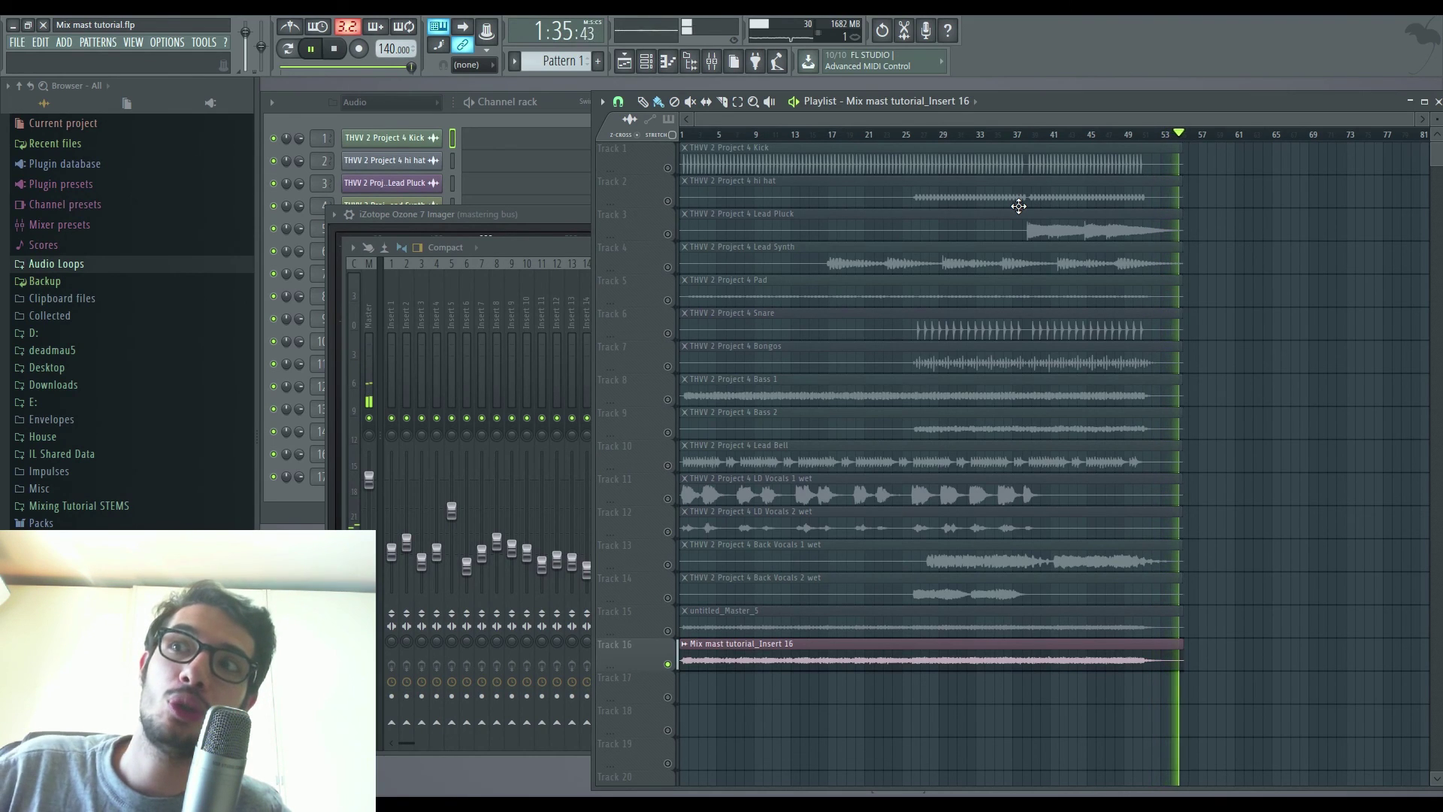
pyautogui.press('space')
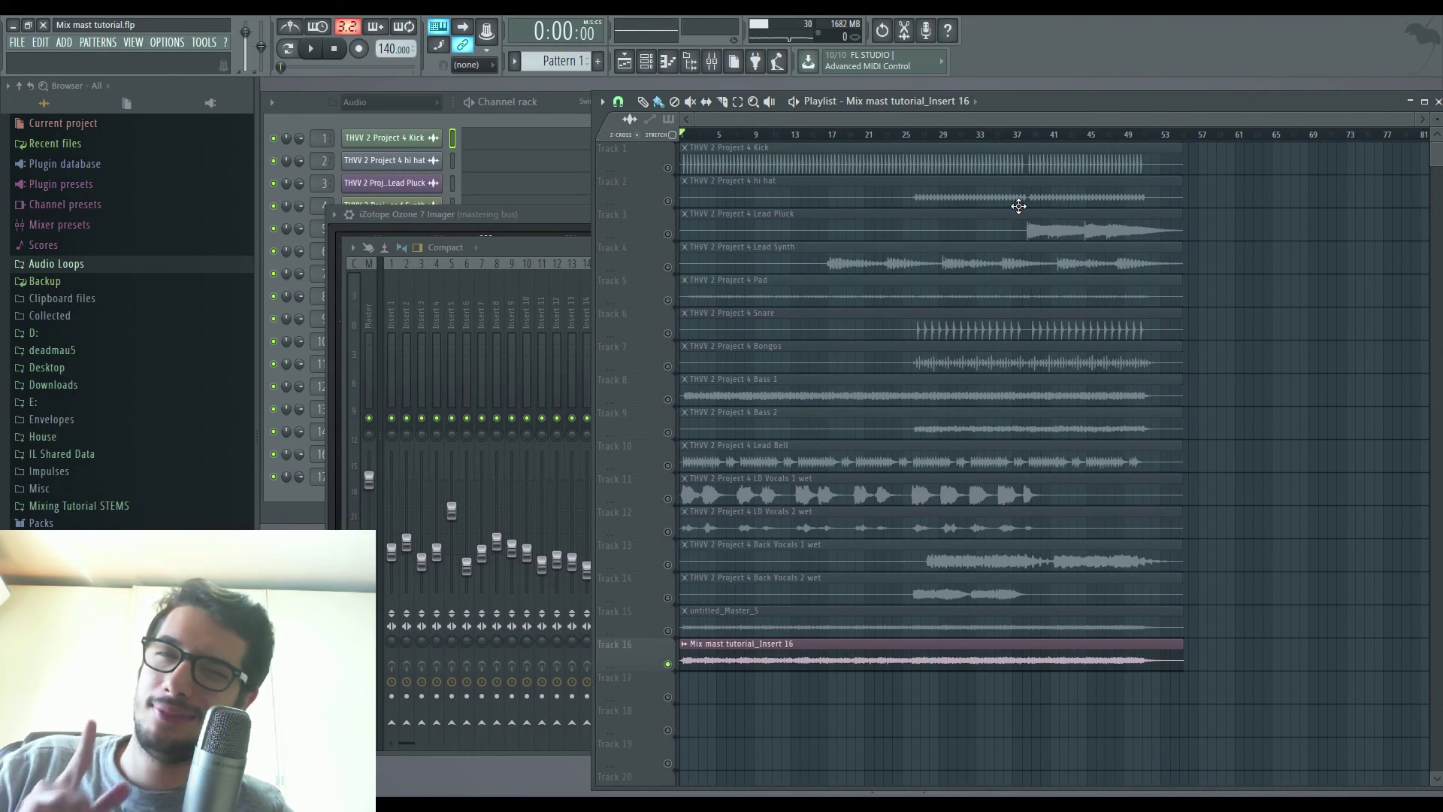